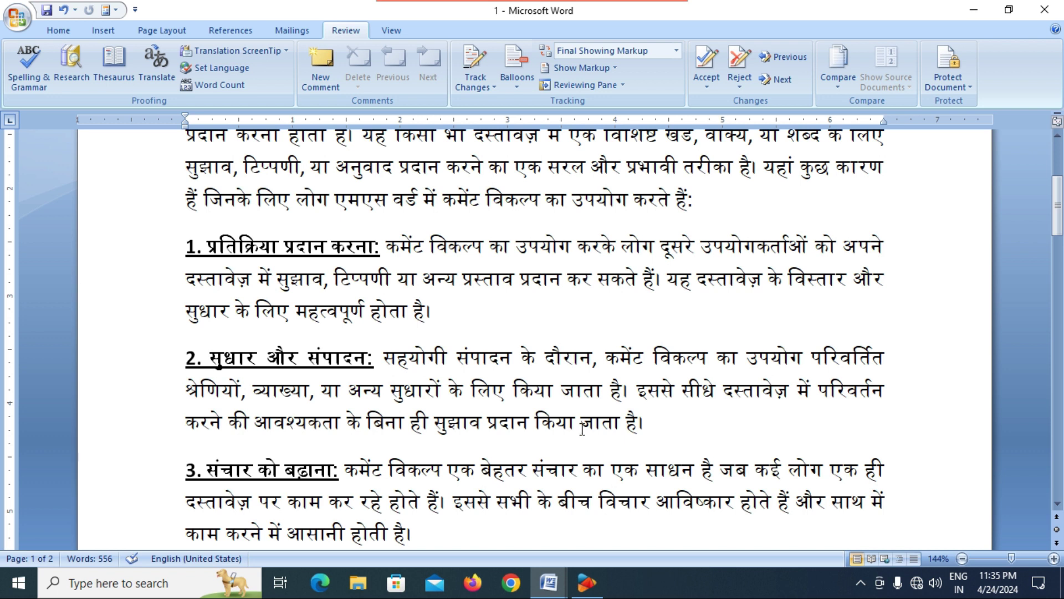
Read the five numbered reasons for using comments and the summary paragraph on the first page
{"action": "left_click_drag", "start_coordinate": [637, 389], "coordinate": [674, 395]}
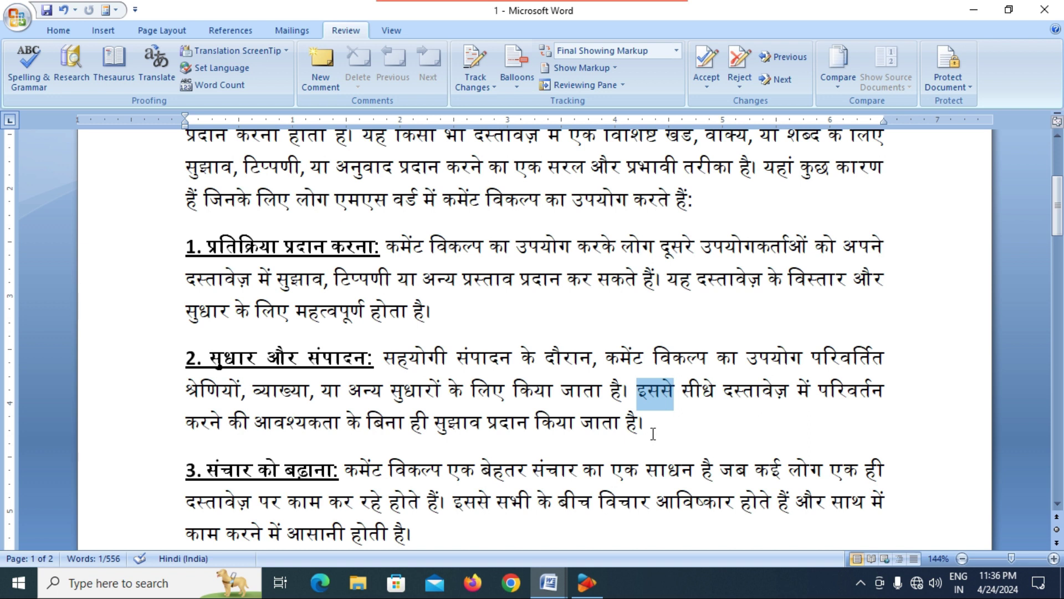
{"action": "scroll", "coordinate": [653, 433], "scroll_direction": "down", "scroll_amount": 2}
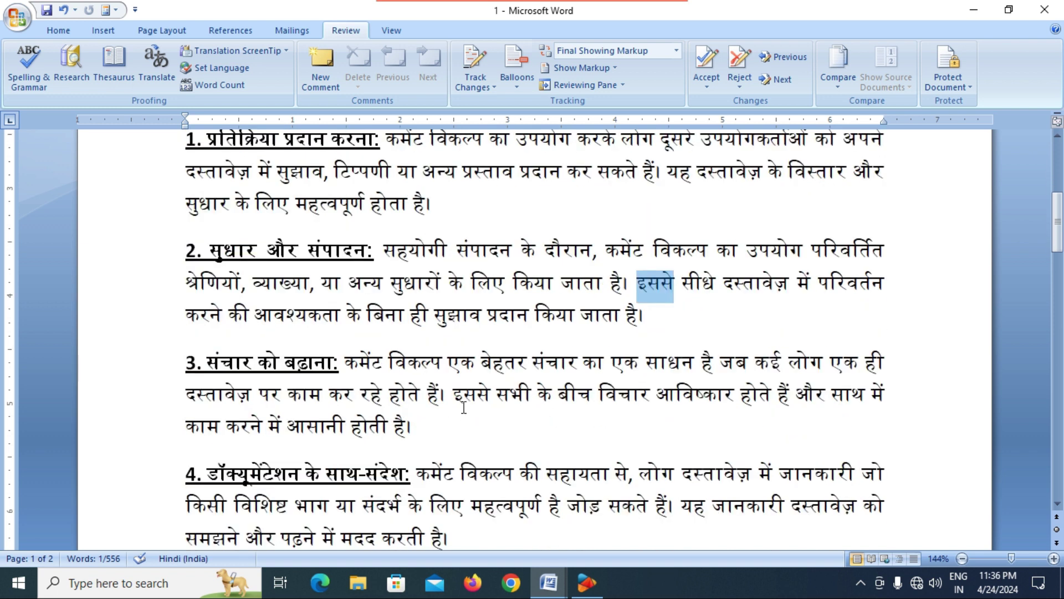
{"action": "left_click", "coordinate": [371, 398]}
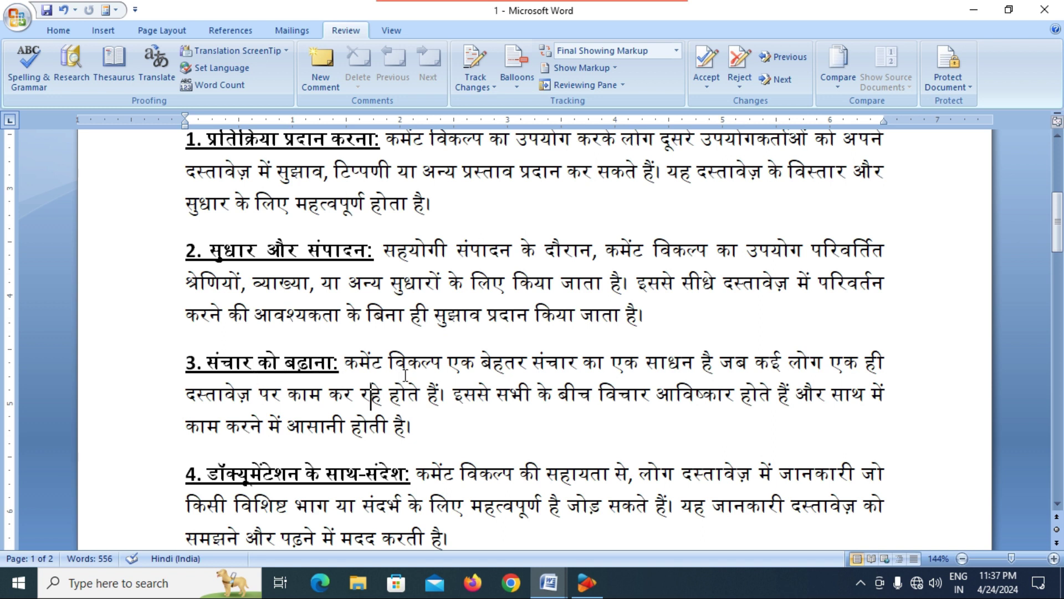
{"action": "scroll", "coordinate": [405, 373], "scroll_direction": "down", "scroll_amount": 1}
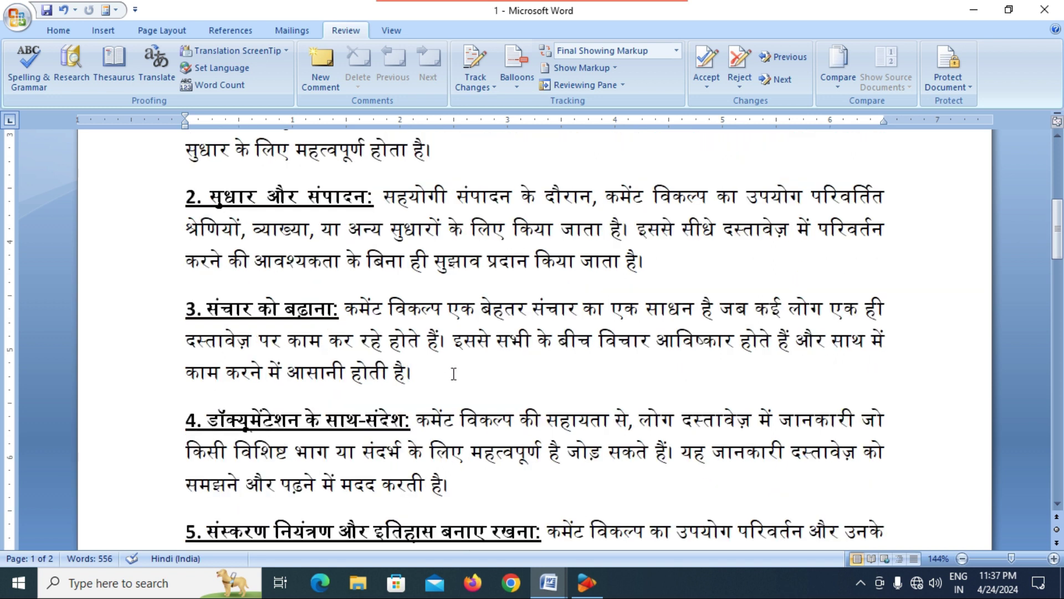
{"action": "scroll", "coordinate": [436, 383], "scroll_direction": "down", "scroll_amount": 2}
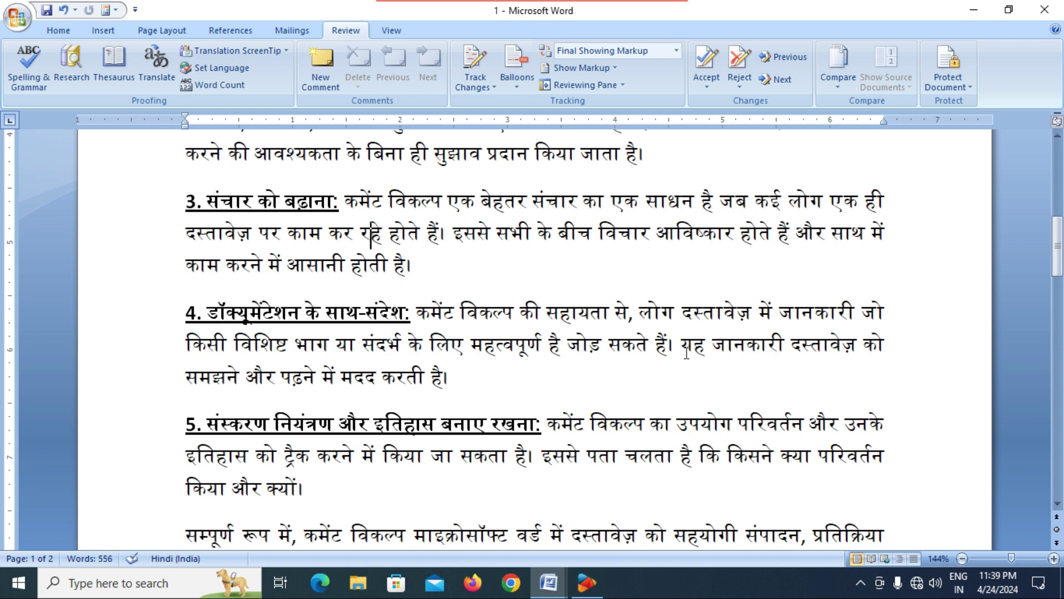
{"action": "scroll", "coordinate": [553, 367], "scroll_direction": "down", "scroll_amount": 3}
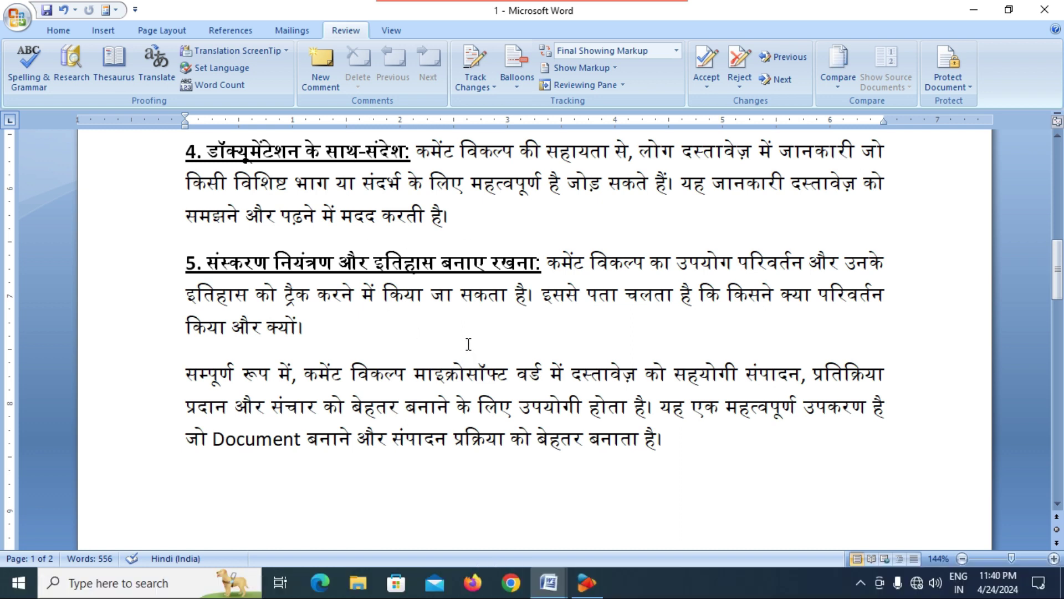
{"action": "scroll", "coordinate": [468, 344], "scroll_direction": "down", "scroll_amount": 1}
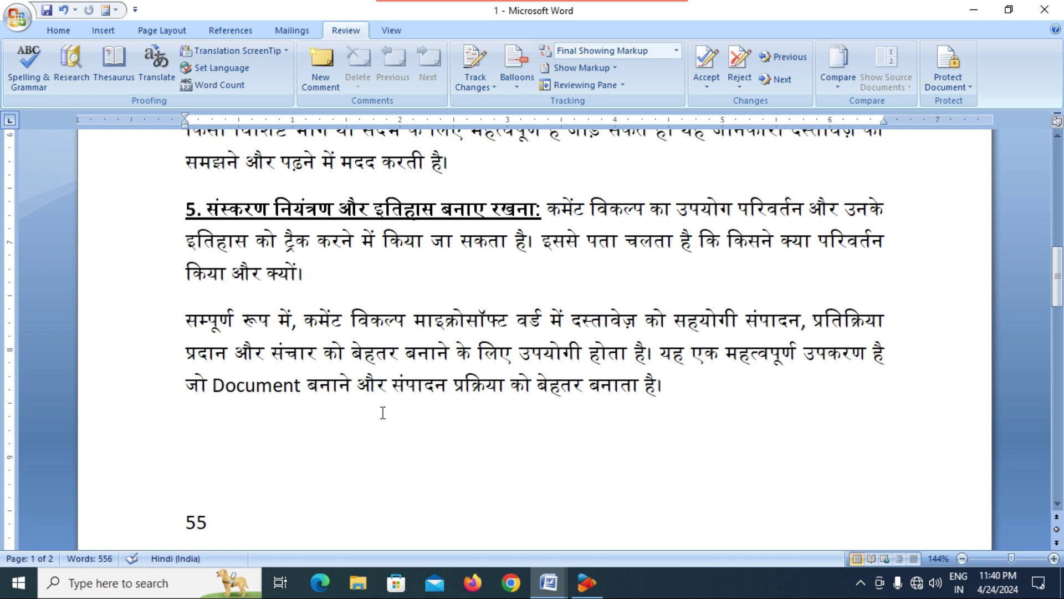
{"action": "scroll", "coordinate": [496, 417], "scroll_direction": "down", "scroll_amount": 2}
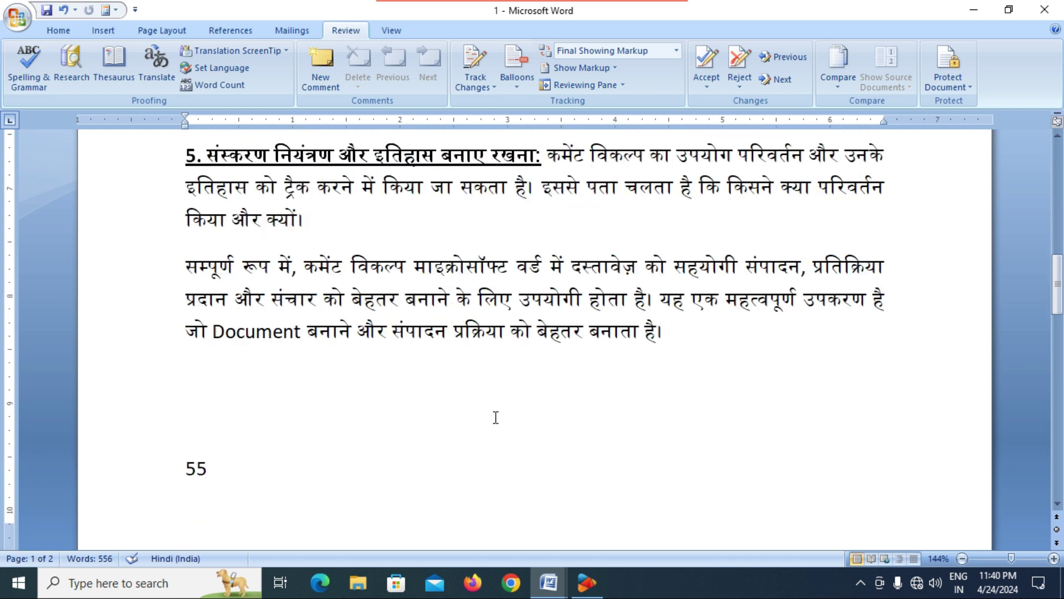
{"action": "scroll", "coordinate": [495, 417], "scroll_direction": "up", "scroll_amount": 13}
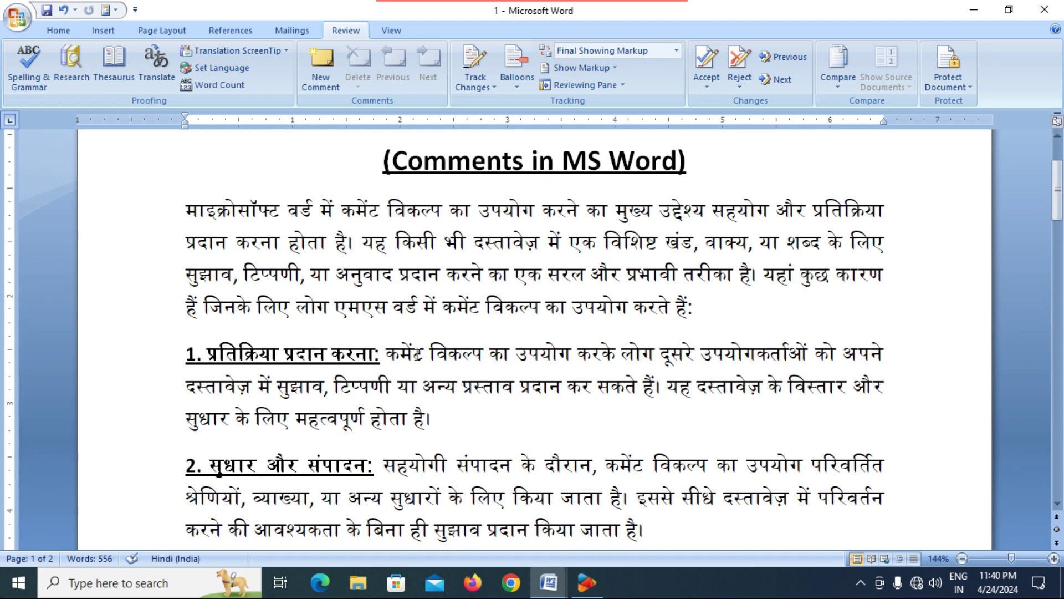
Examine the six numbered rules under the "RULES OF COMMENTS IN MS WORD" heading on the second page
{"action": "scroll", "coordinate": [417, 330], "scroll_direction": "down", "scroll_amount": 13}
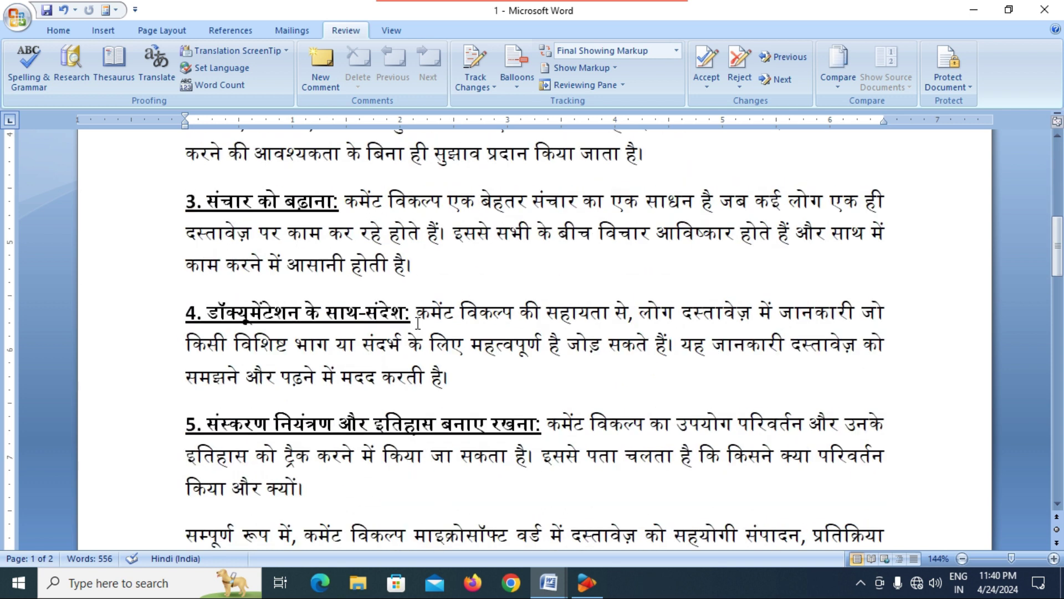
{"action": "scroll", "coordinate": [417, 323], "scroll_direction": "down", "scroll_amount": 12}
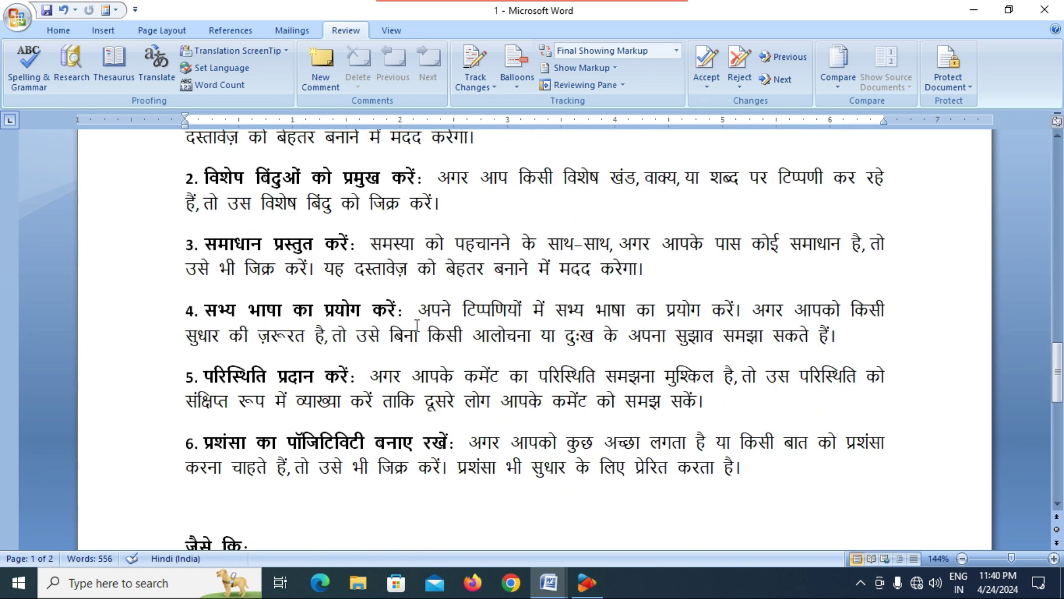
{"action": "scroll", "coordinate": [417, 318], "scroll_direction": "up", "scroll_amount": 4}
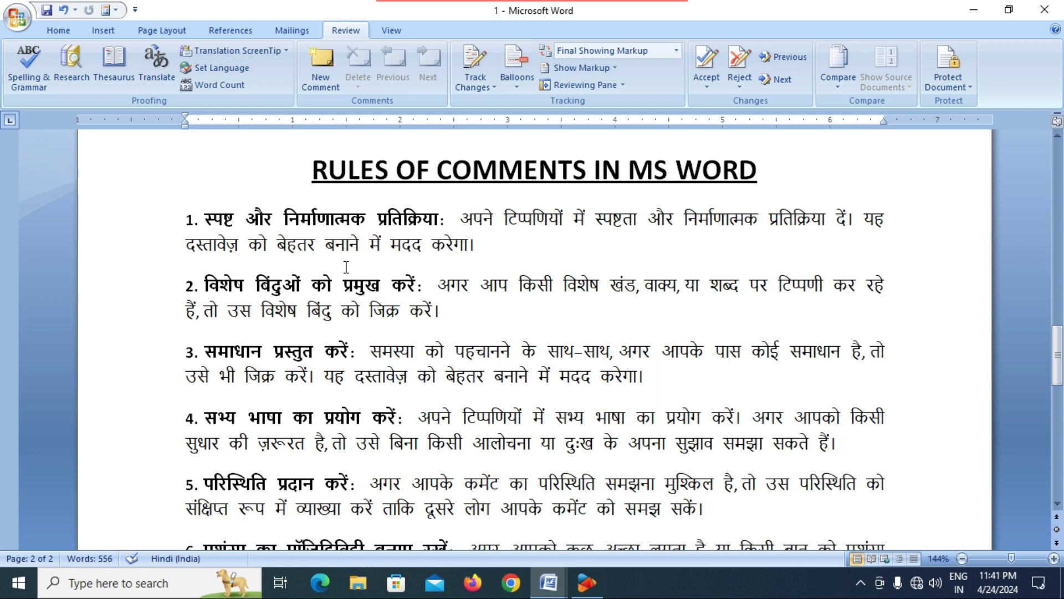
{"action": "scroll", "coordinate": [346, 267], "scroll_direction": "down", "scroll_amount": 1}
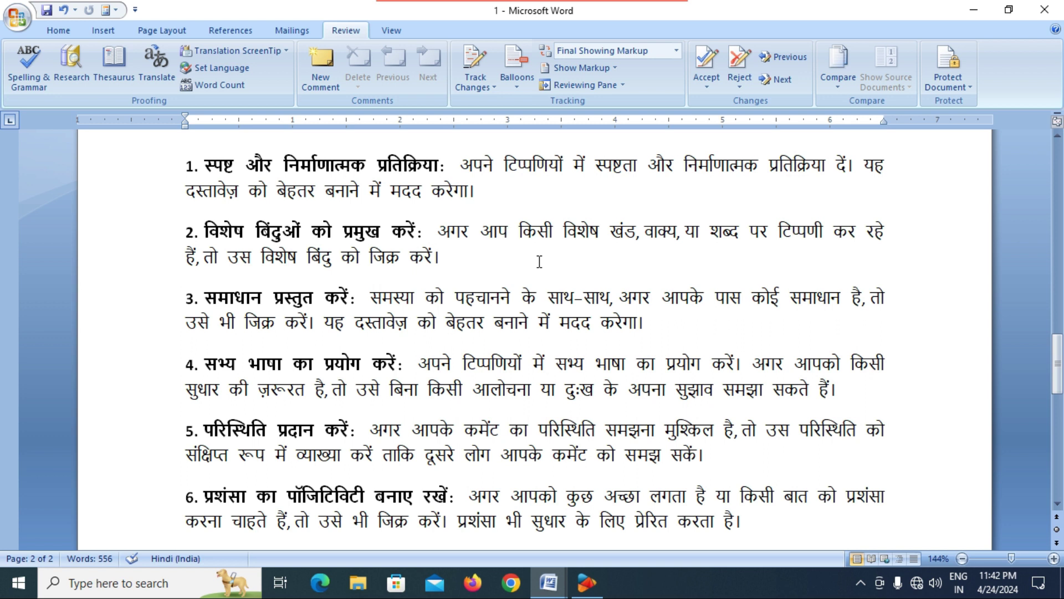
{"action": "scroll", "coordinate": [539, 261], "scroll_direction": "down", "scroll_amount": 1}
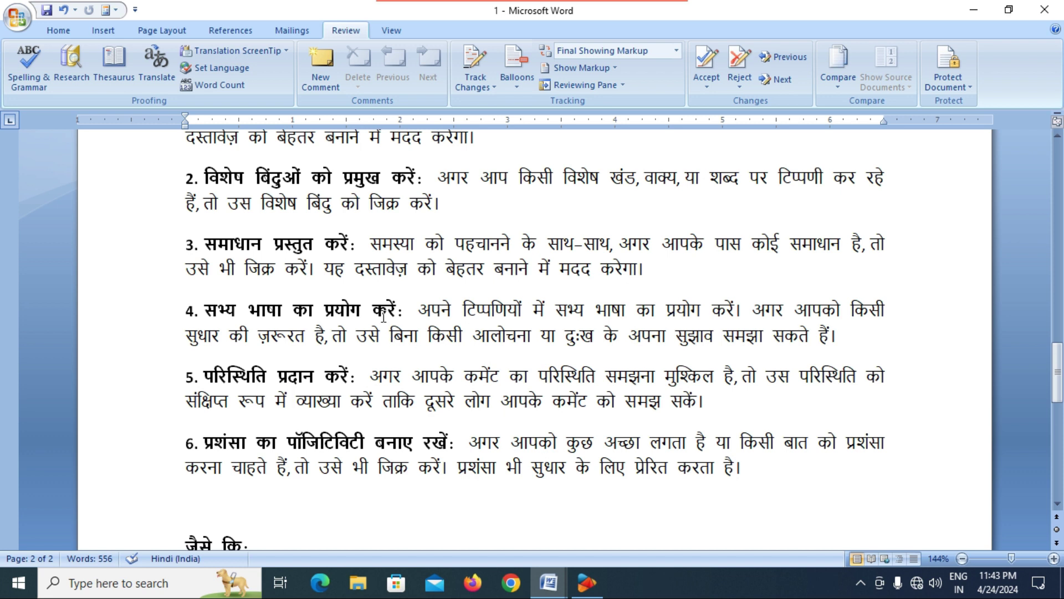
{"action": "scroll", "coordinate": [380, 308], "scroll_direction": "down", "scroll_amount": 2}
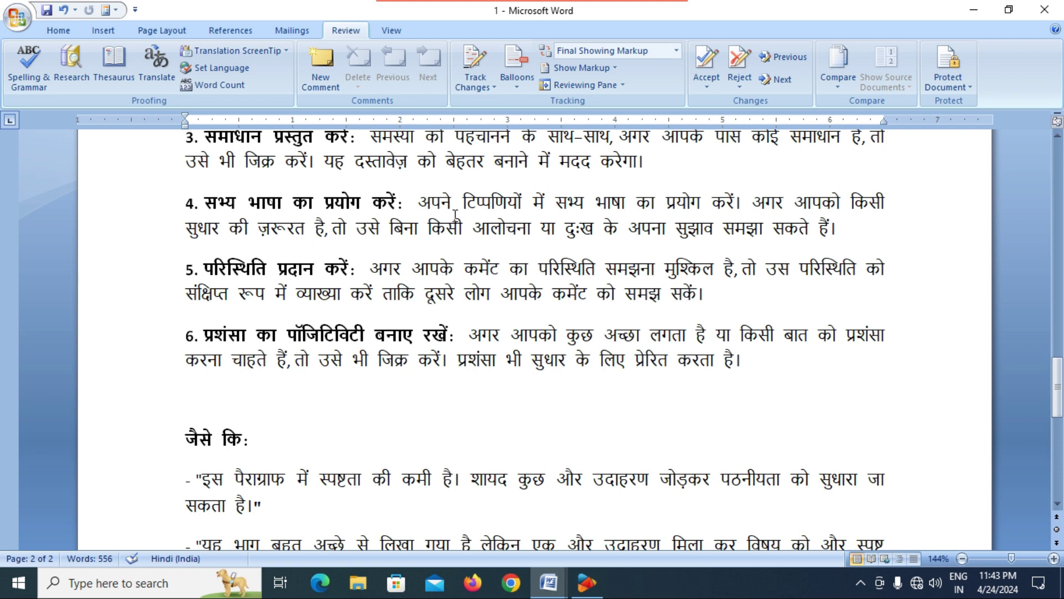
{"action": "left_click", "coordinate": [501, 278]}
{"action": "type", "text": "्"}
{"action": "key", "text": "BackSpace"}
{"action": "scroll", "coordinate": [501, 426], "scroll_direction": "down", "scroll_amount": 2}
{"action": "scroll", "coordinate": [414, 391], "scroll_direction": "down", "scroll_amount": 1}
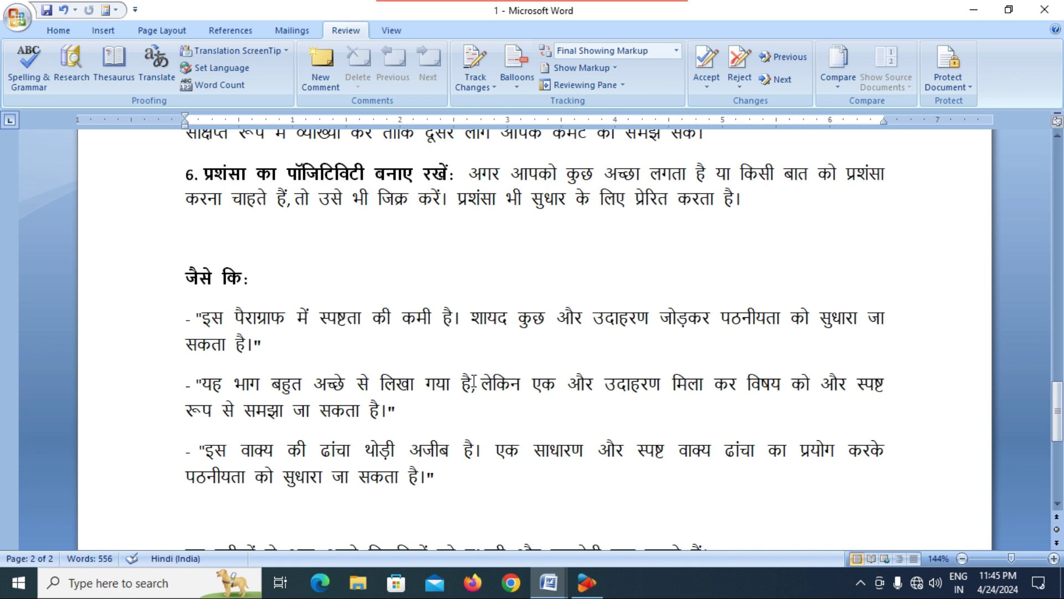
Examine the quoted sample comments under "जैसे कि:" and the closing line of the document
{"action": "left_click", "coordinate": [424, 350]}
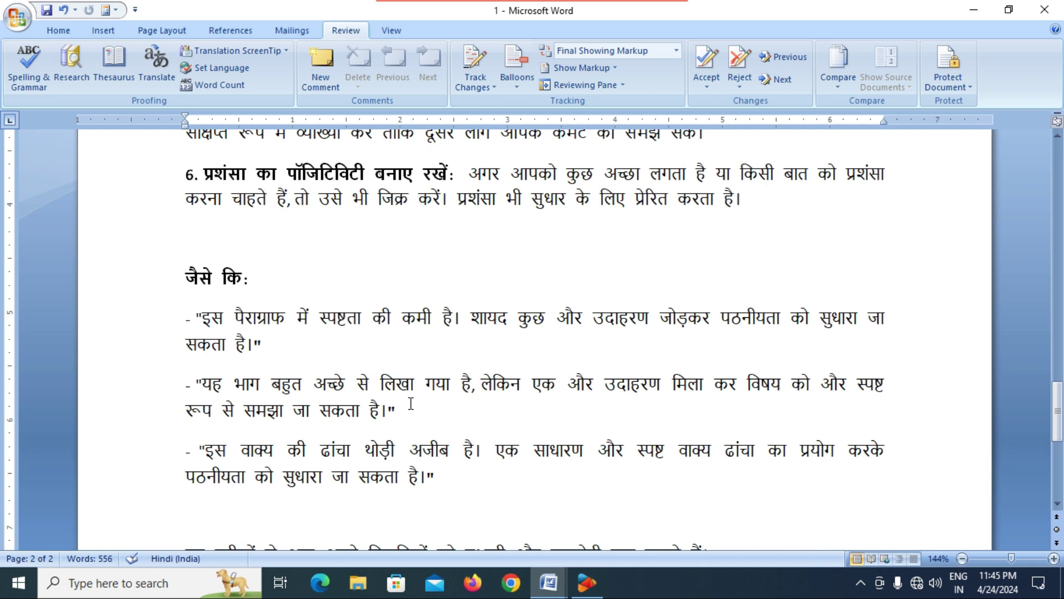
{"action": "scroll", "coordinate": [410, 402], "scroll_direction": "down", "scroll_amount": 1}
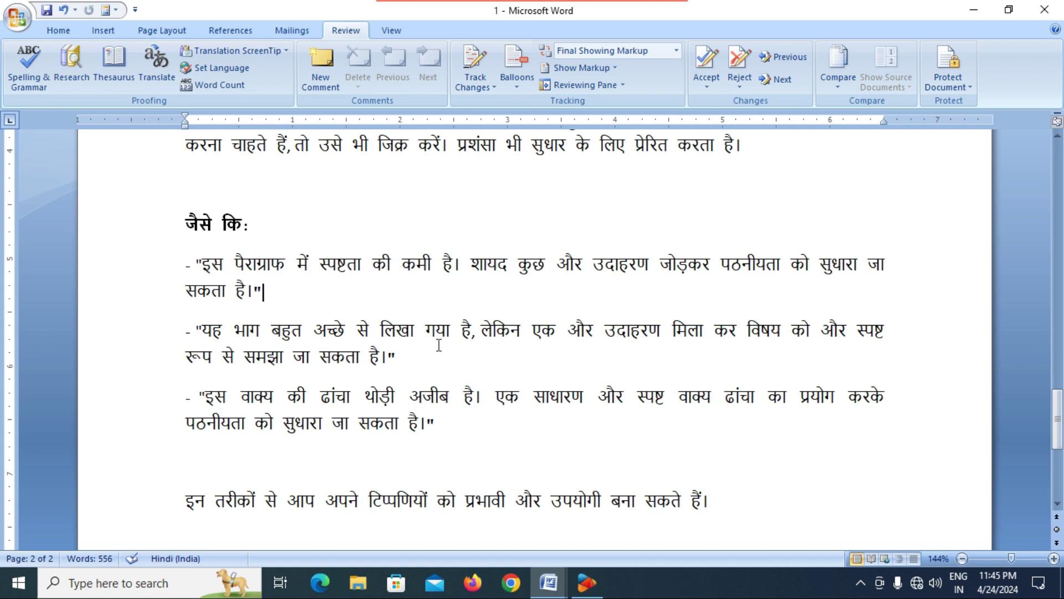
{"action": "scroll", "coordinate": [439, 345], "scroll_direction": "up", "scroll_amount": 2}
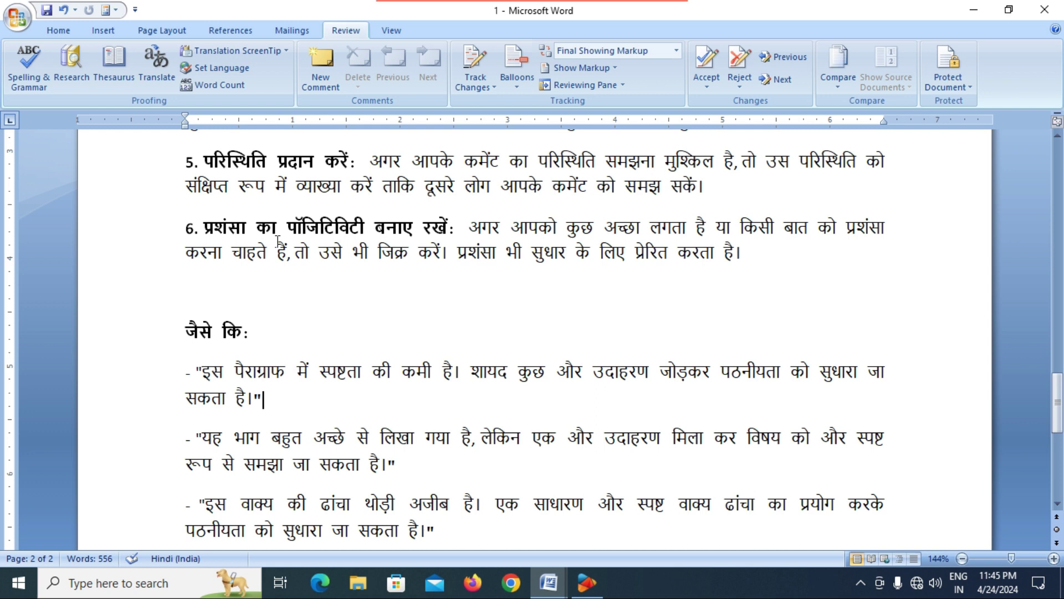
{"action": "scroll", "coordinate": [278, 244], "scroll_direction": "up", "scroll_amount": 1}
{"action": "scroll", "coordinate": [299, 344], "scroll_direction": "down", "scroll_amount": 2}
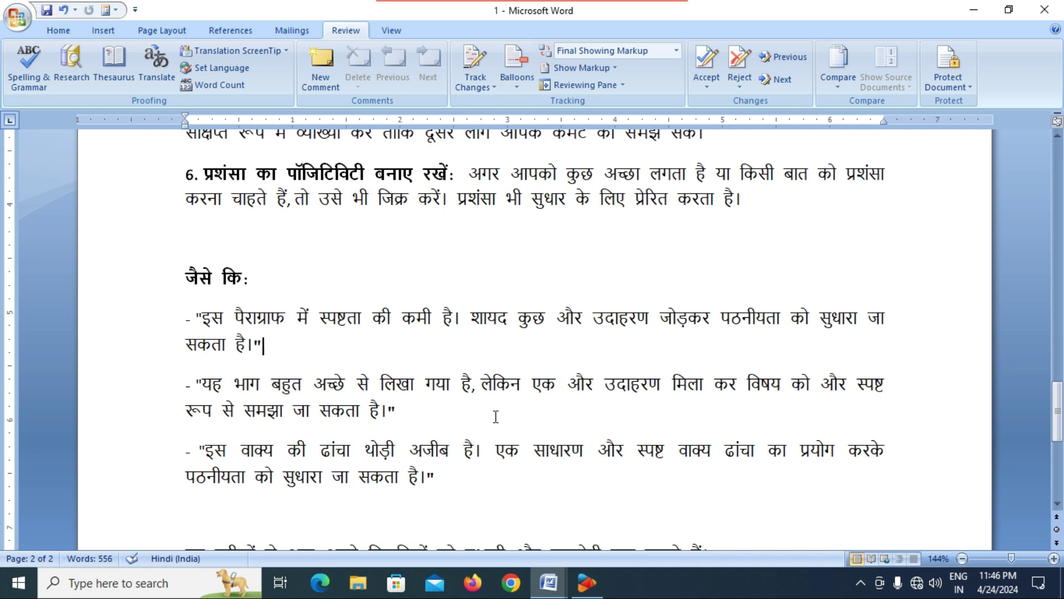
{"action": "scroll", "coordinate": [496, 417], "scroll_direction": "down", "scroll_amount": 1}
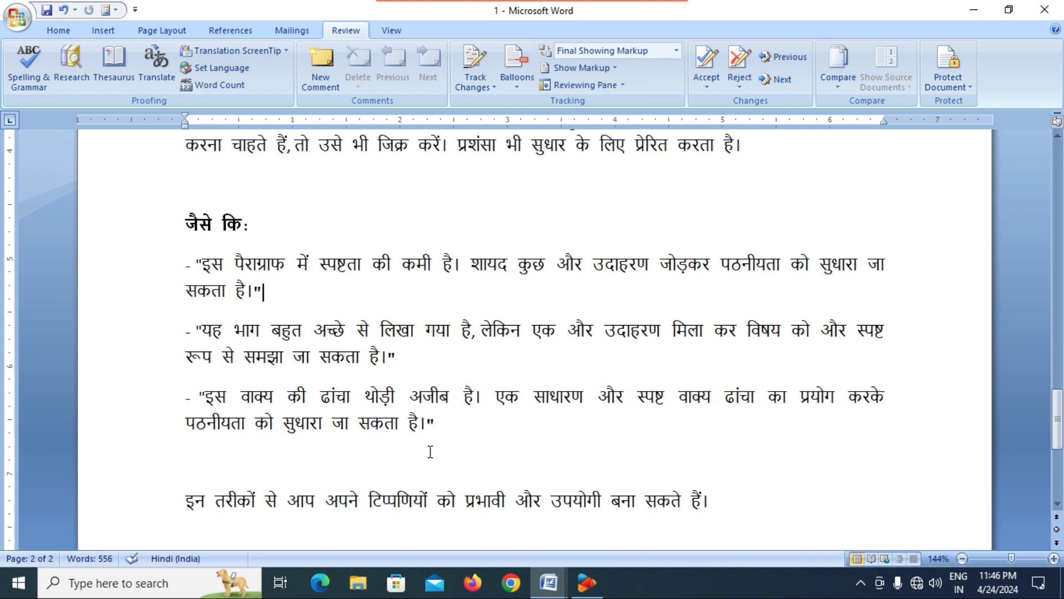
{"action": "left_click_drag", "start_coordinate": [206, 398], "coordinate": [480, 397]}
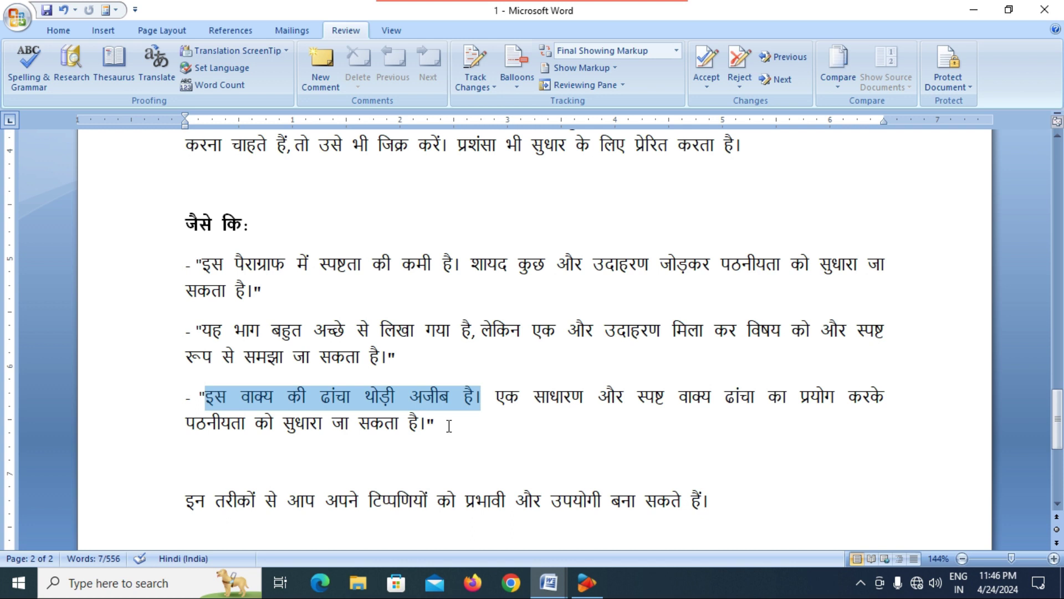
{"action": "left_click", "coordinate": [464, 427]}
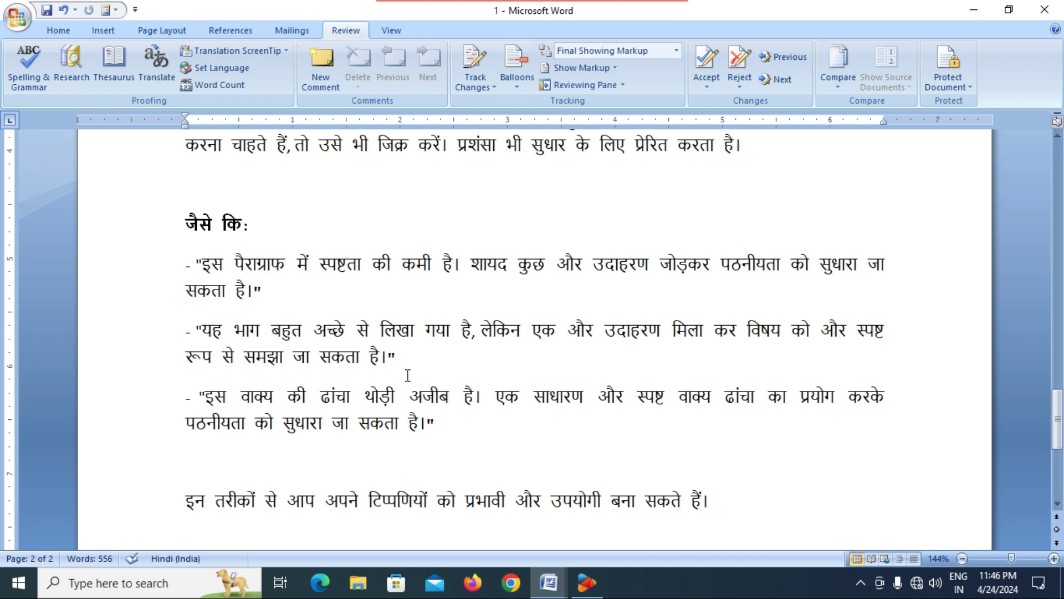
{"action": "scroll", "coordinate": [407, 375], "scroll_direction": "down", "scroll_amount": 2}
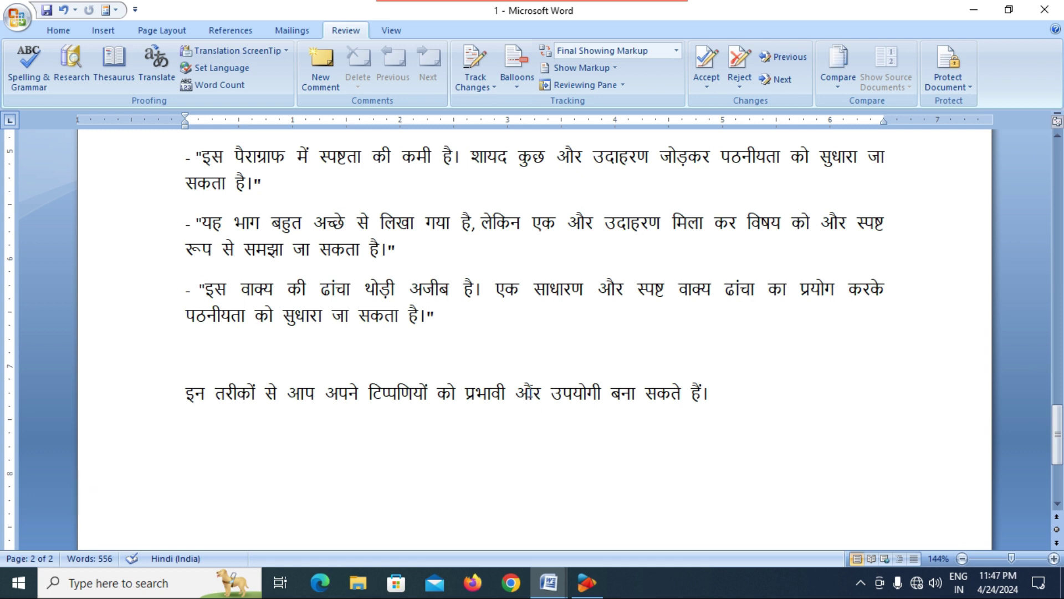
{"action": "scroll", "coordinate": [517, 364], "scroll_direction": "up", "scroll_amount": 2}
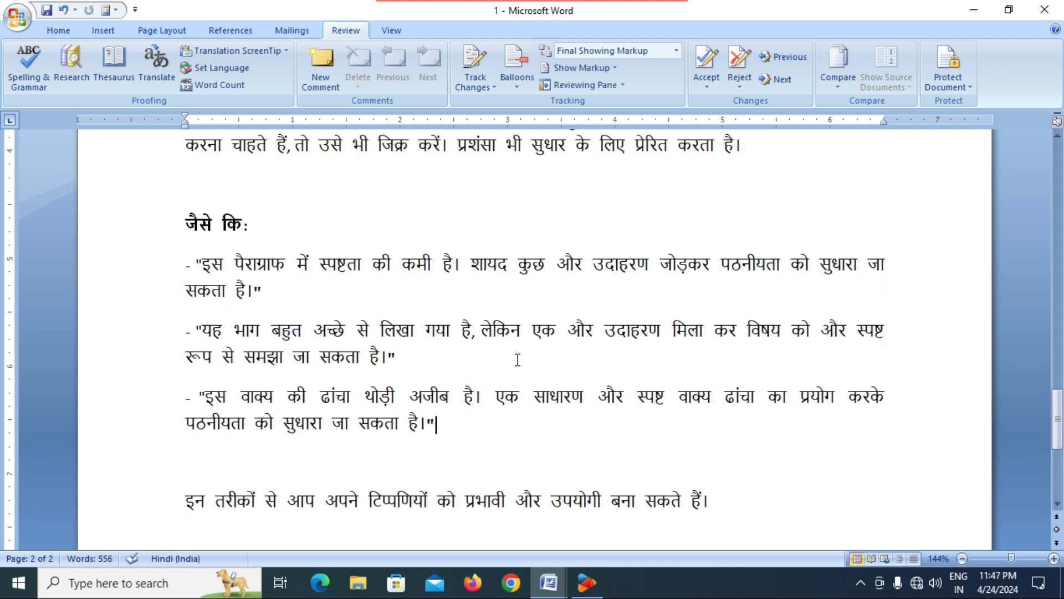
{"action": "scroll", "coordinate": [515, 325], "scroll_direction": "up", "scroll_amount": 15}
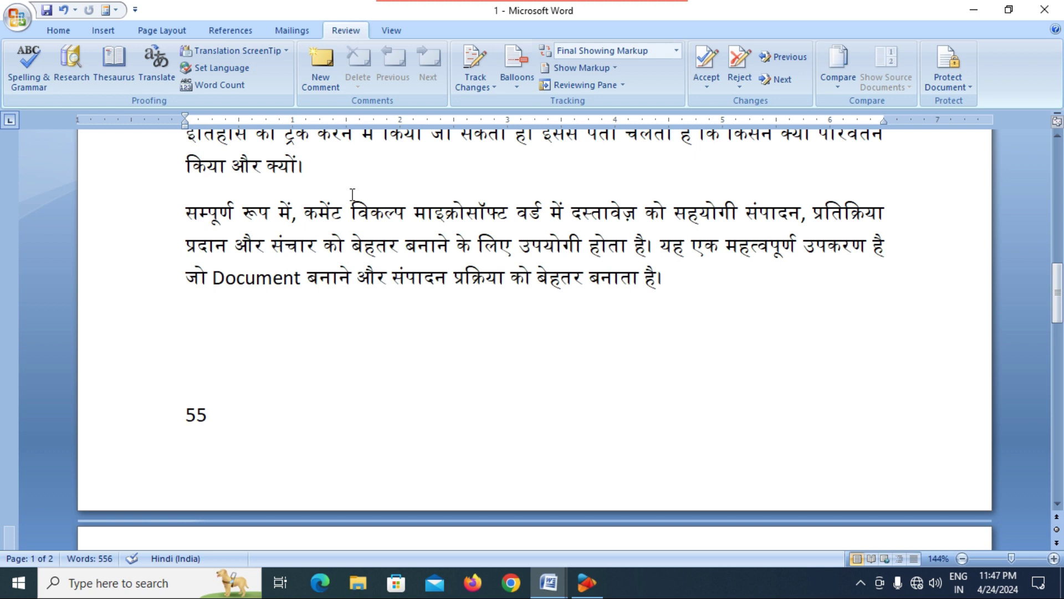
{"action": "scroll", "coordinate": [353, 194], "scroll_direction": "up", "scroll_amount": 5}
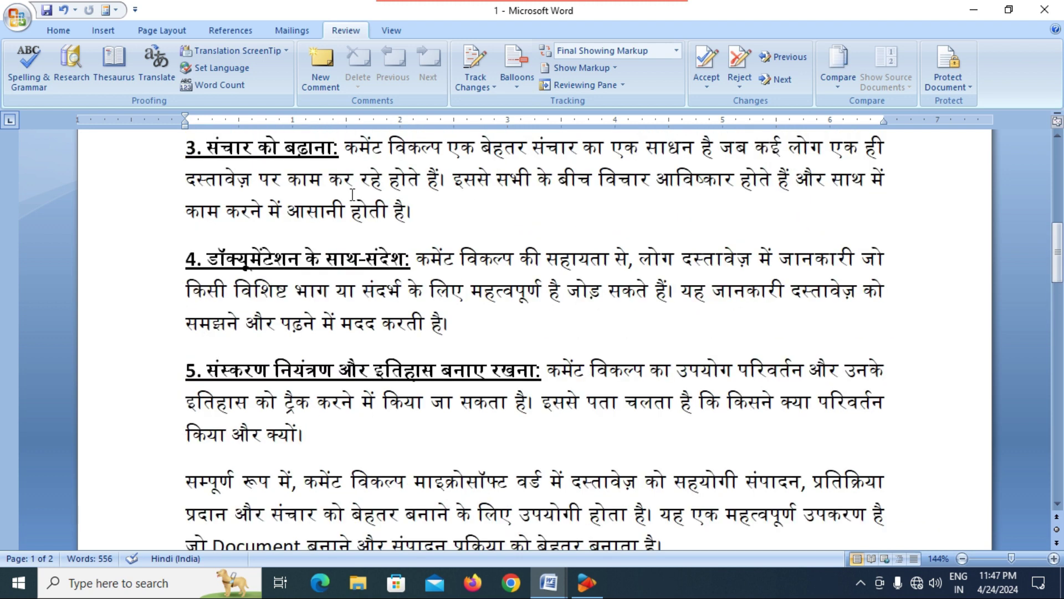
{"action": "scroll", "coordinate": [352, 194], "scroll_direction": "up", "scroll_amount": 5}
{"action": "scroll", "coordinate": [398, 268], "scroll_direction": "up", "scroll_amount": 5}
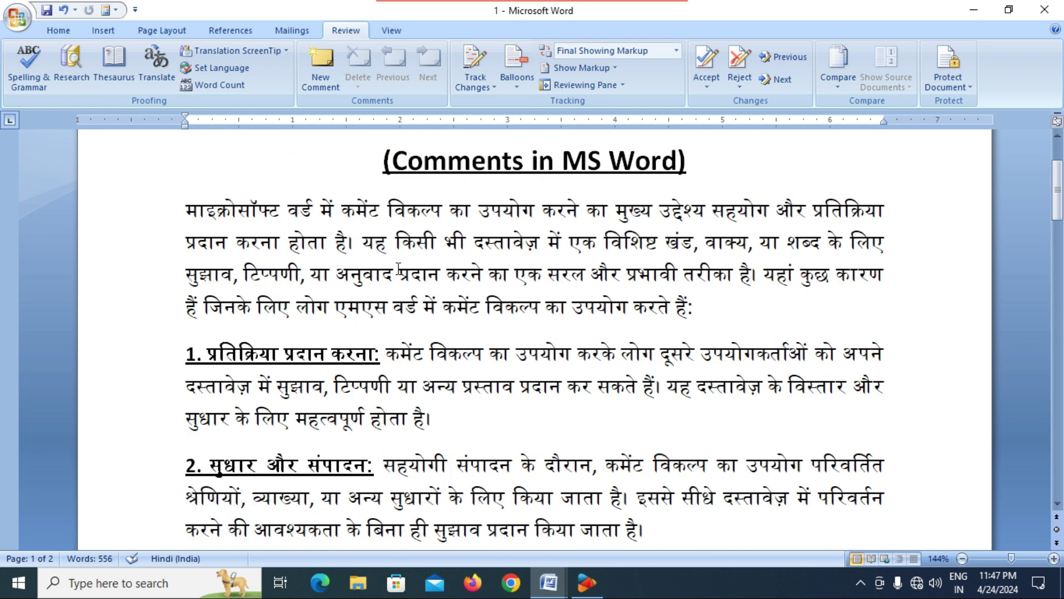
{"action": "scroll", "coordinate": [398, 267], "scroll_direction": "up", "scroll_amount": 2}
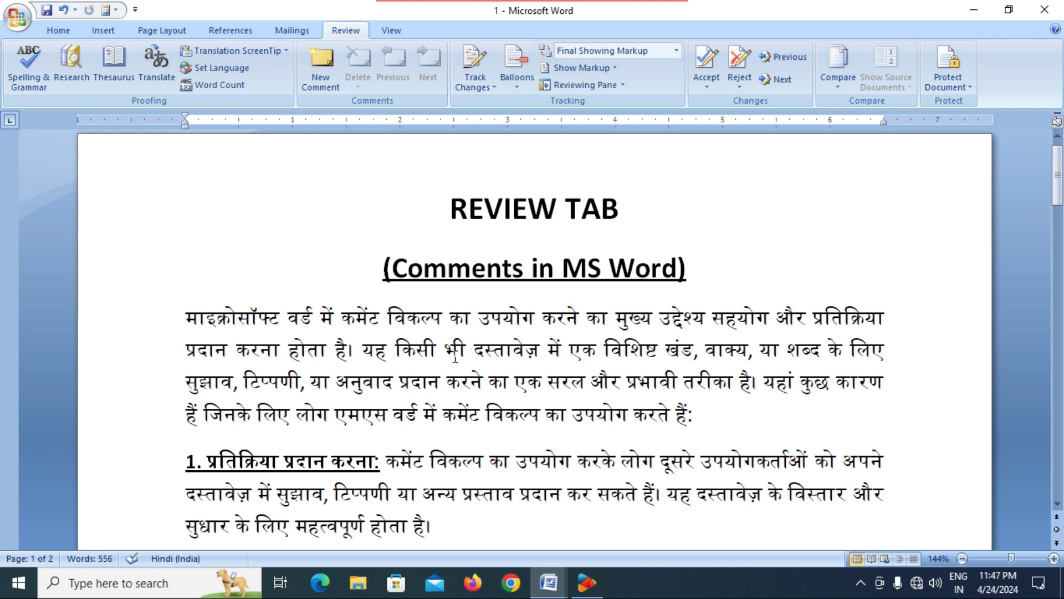
{"action": "mouse_move", "coordinate": [445, 7]}
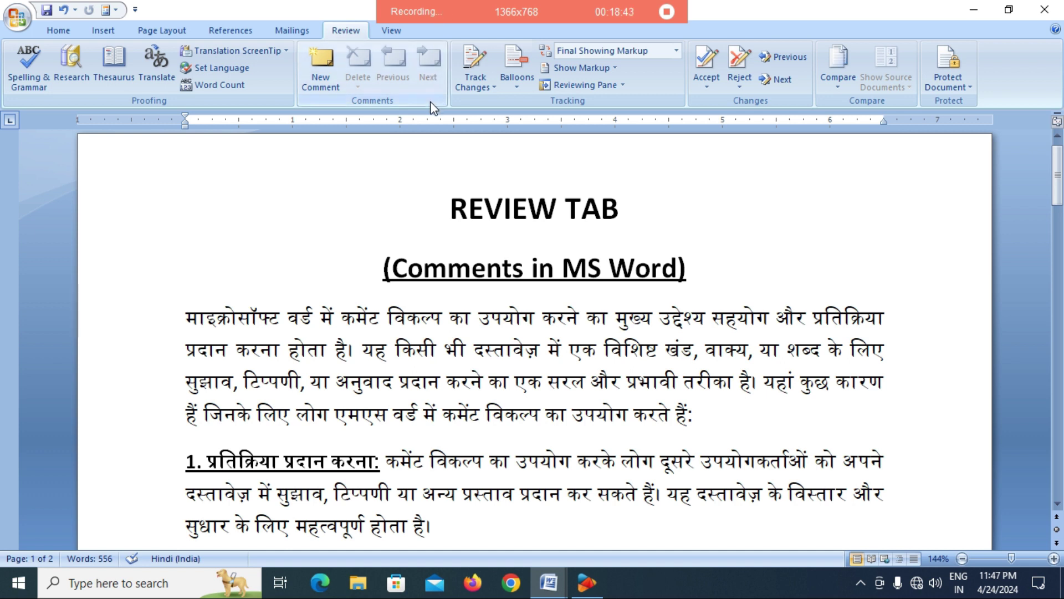
{"action": "scroll", "coordinate": [463, 323], "scroll_direction": "down", "scroll_amount": 3}
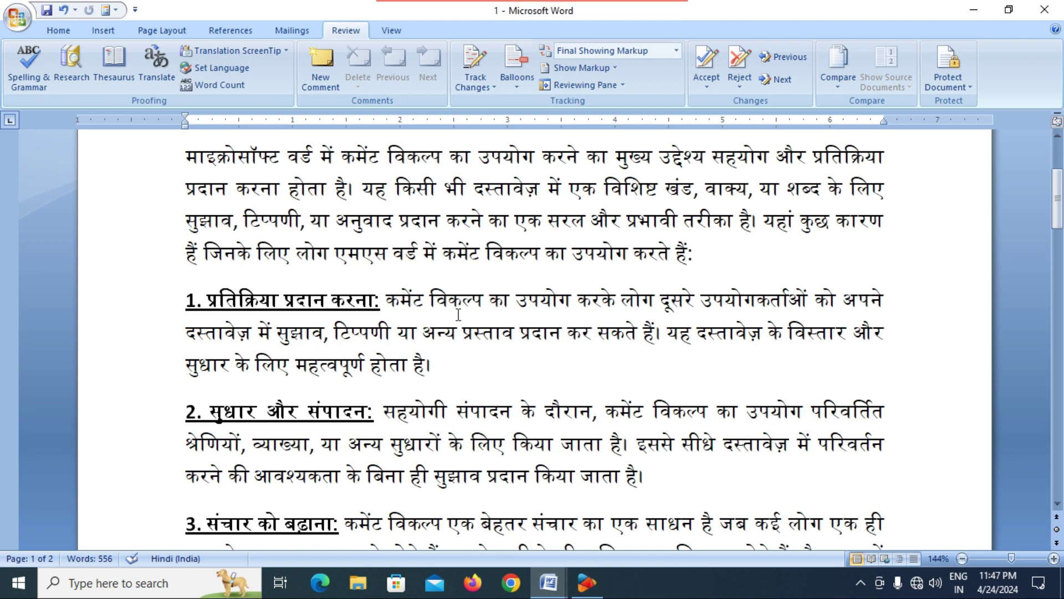
Launch winword to get a new blank document and fill it with sample text using =rand(5,5)
{"action": "key", "text": "super+r"}
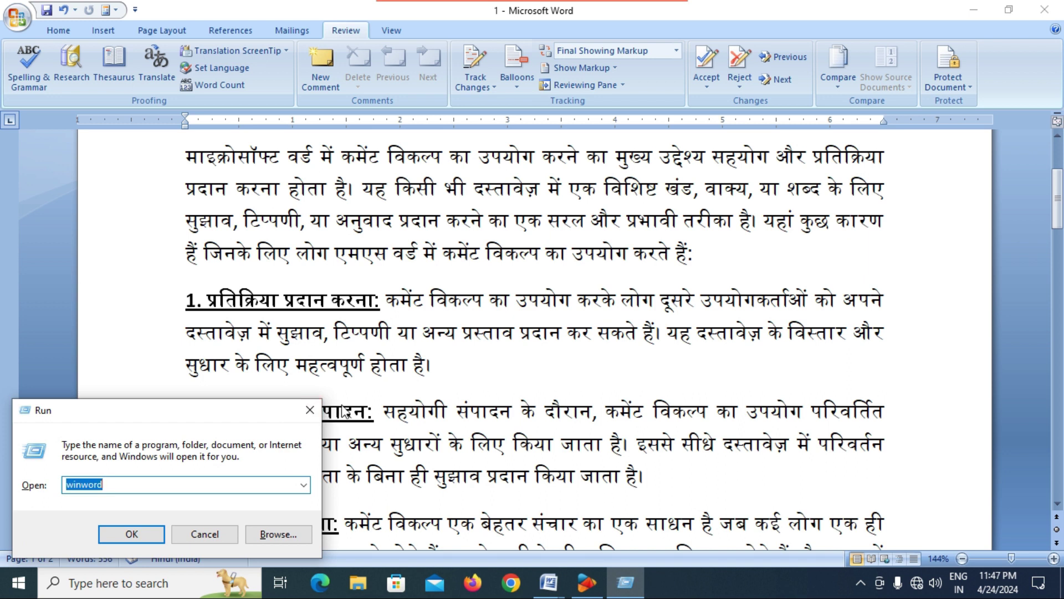
{"action": "key", "text": "Return"}
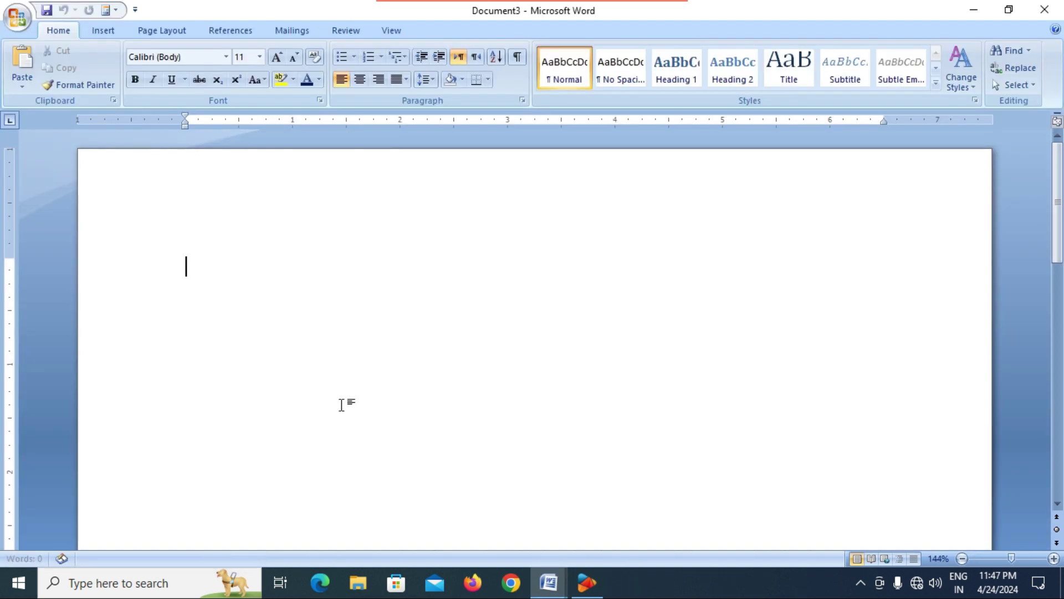
{"action": "type", "text": "="}
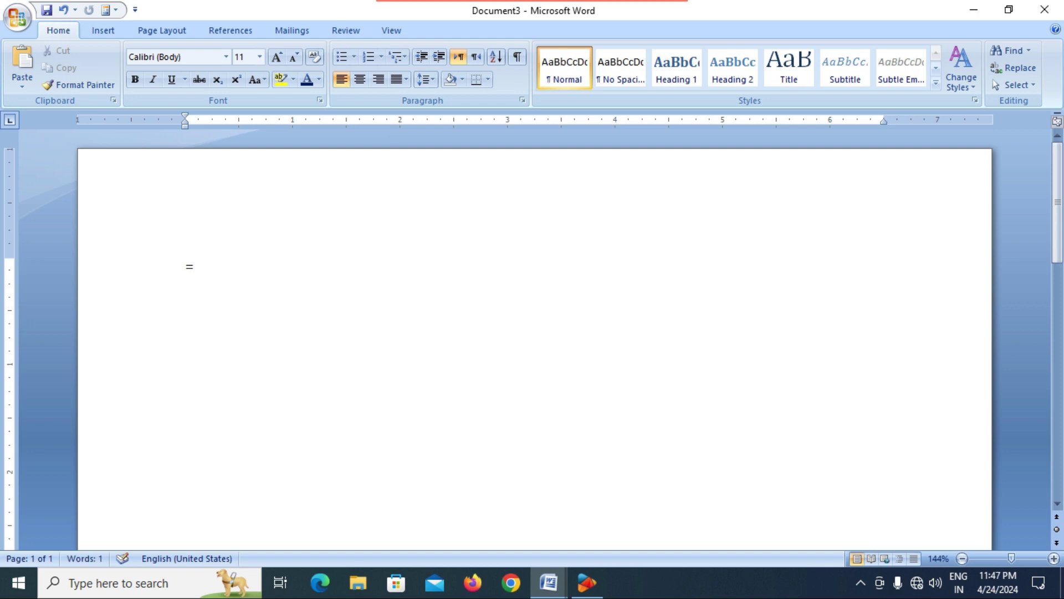
{"action": "type", "text": "rand(5,5)"}
{"action": "key", "text": "Return"}
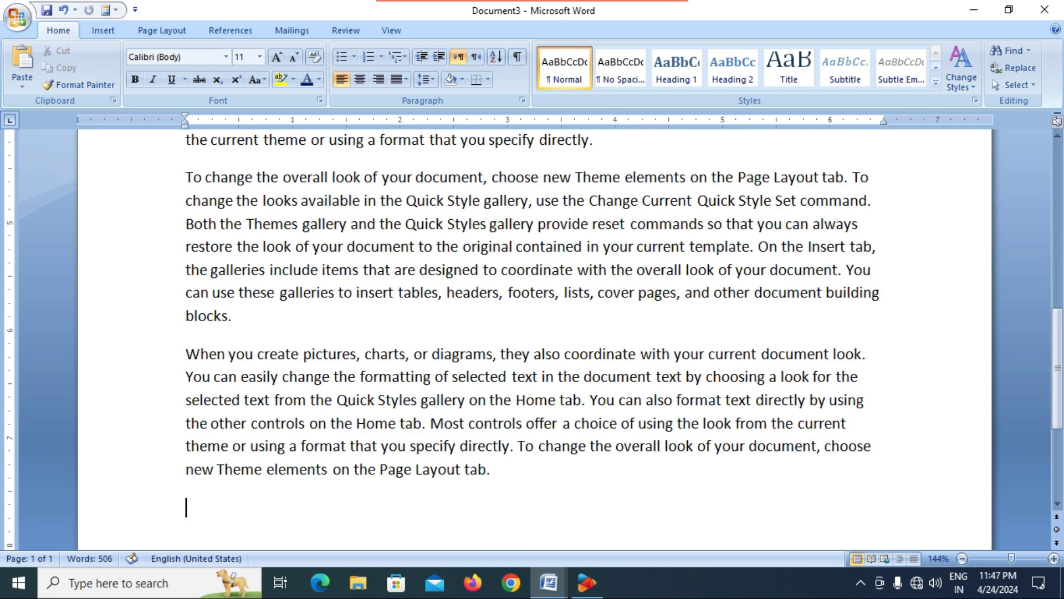
Insert a new comment at the end of the first paragraph, after "Home tab."
{"action": "scroll", "coordinate": [372, 320], "scroll_direction": "up", "scroll_amount": 2}
{"action": "scroll", "coordinate": [372, 320], "scroll_direction": "up", "scroll_amount": 2}
{"action": "scroll", "coordinate": [372, 320], "scroll_direction": "down", "scroll_amount": 8, "text": "ctrl"}
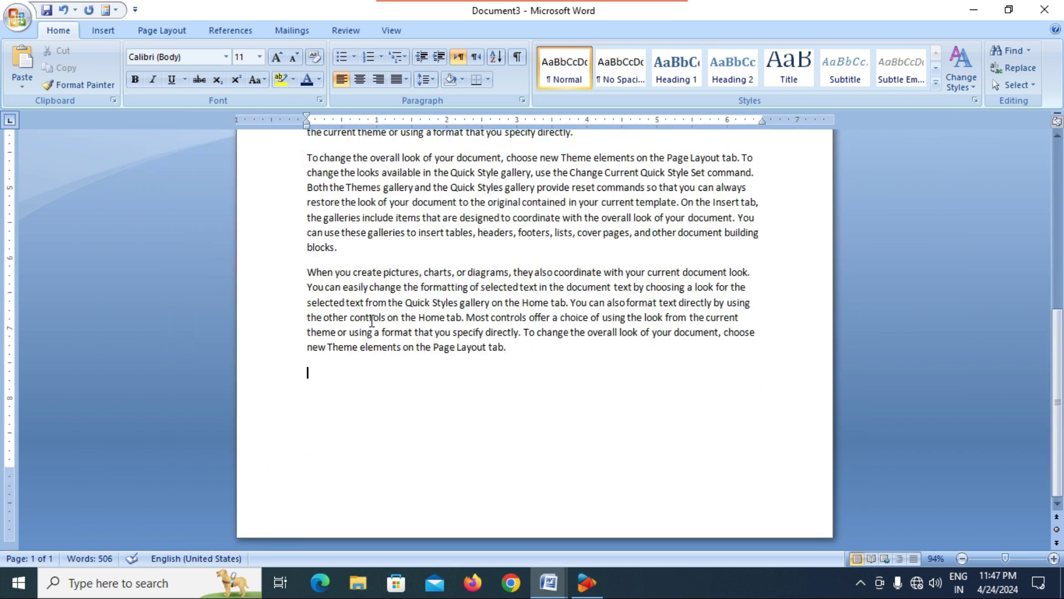
{"action": "scroll", "coordinate": [372, 320], "scroll_direction": "up", "scroll_amount": 3}
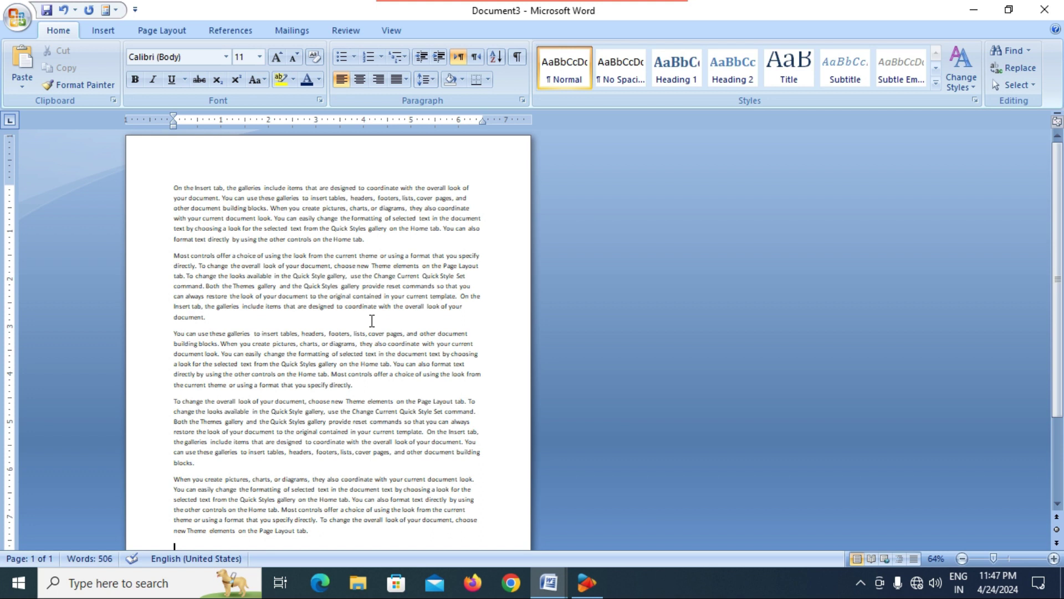
{"action": "scroll", "coordinate": [346, 344], "scroll_direction": "up", "scroll_amount": 10, "text": "ctrl"}
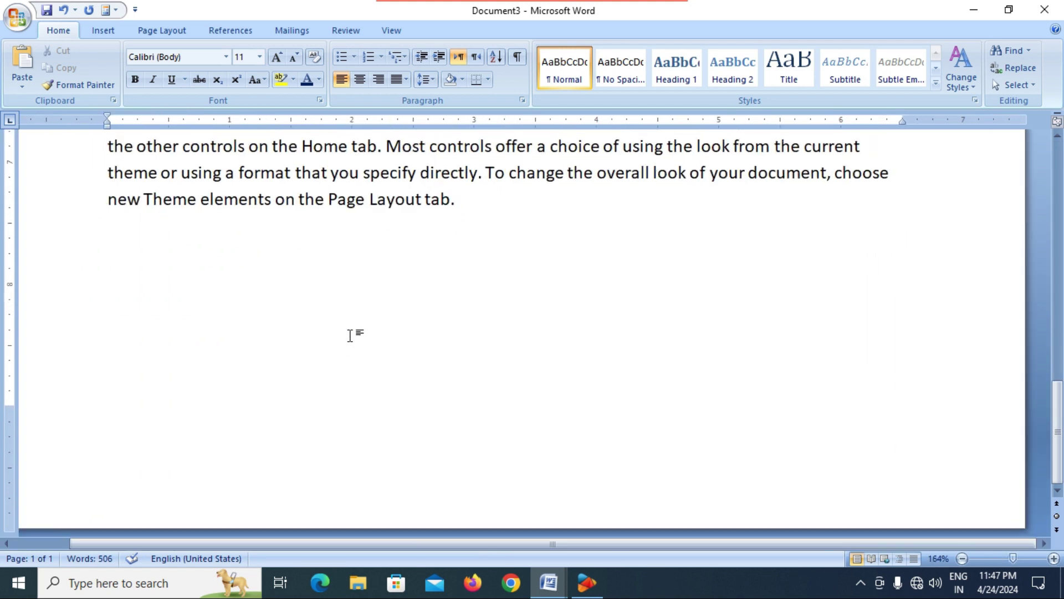
{"action": "scroll", "coordinate": [351, 333], "scroll_direction": "up", "scroll_amount": 3}
{"action": "scroll", "coordinate": [352, 332], "scroll_direction": "up", "scroll_amount": 9}
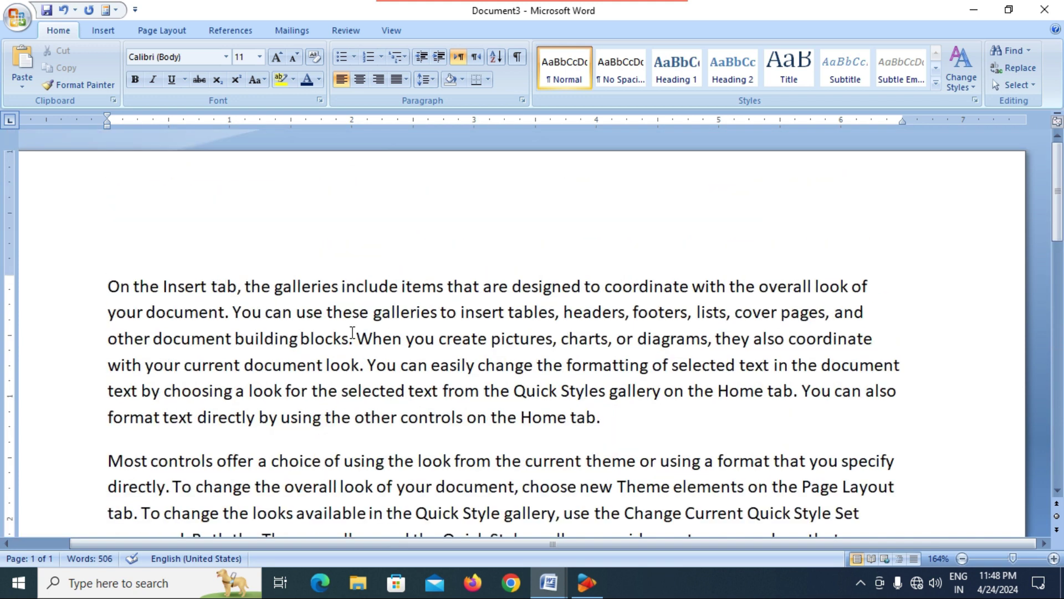
{"action": "left_click", "coordinate": [610, 418]}
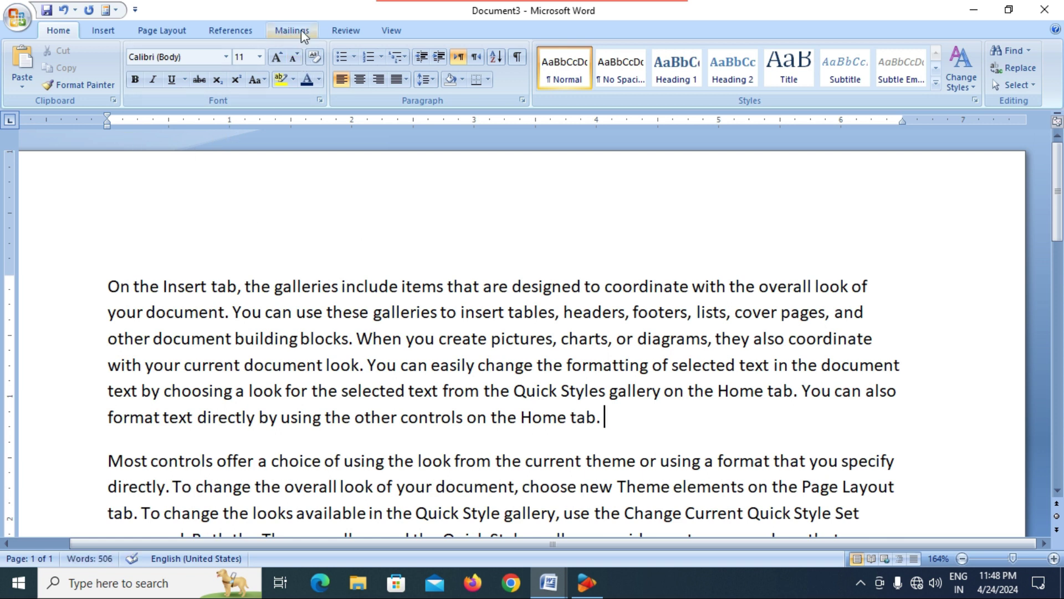
{"action": "left_click", "coordinate": [347, 31]}
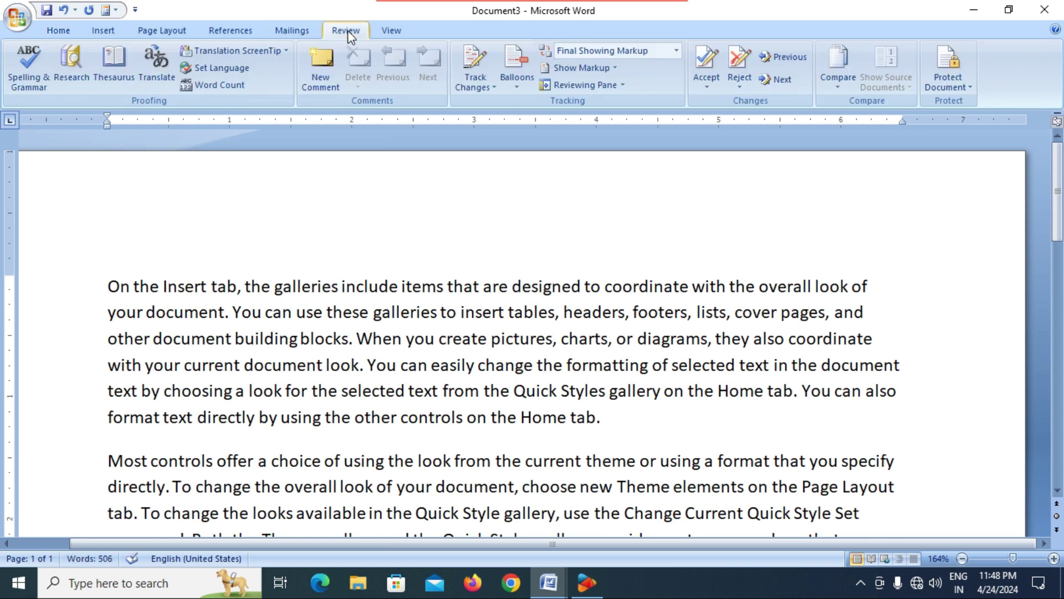
{"action": "left_click", "coordinate": [325, 68]}
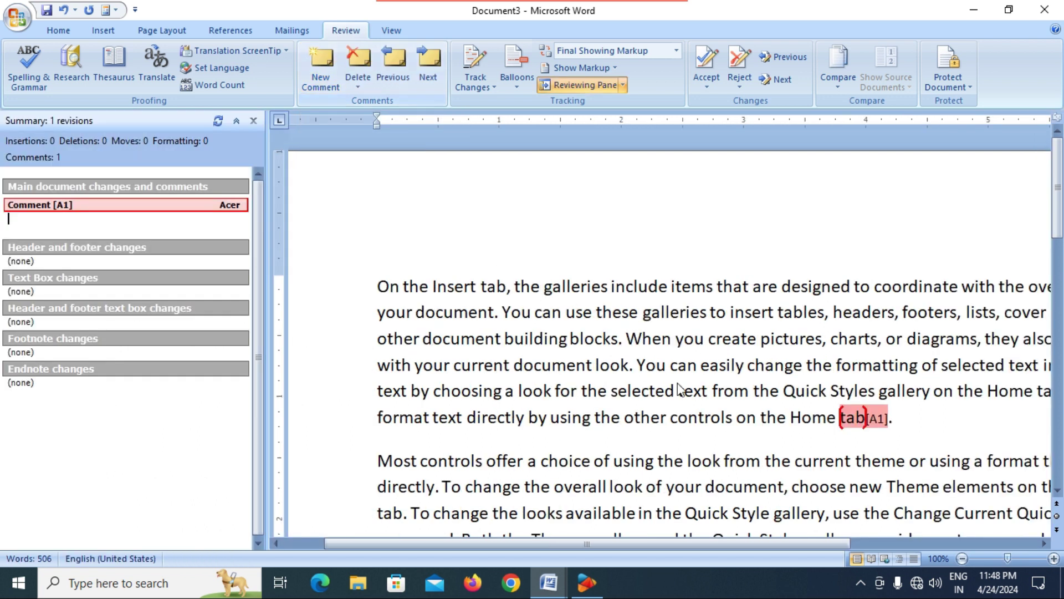
Show only comments and formatting in balloons, and close the reviewing pane
{"action": "left_click", "coordinate": [896, 424]}
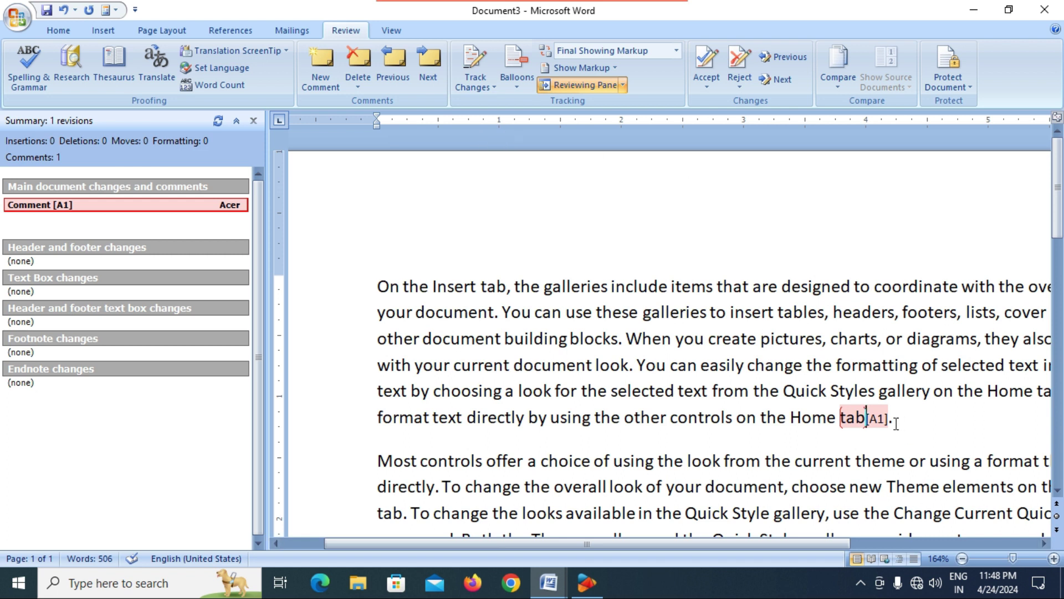
{"action": "left_click_drag", "start_coordinate": [790, 544], "coordinate": [886, 540]}
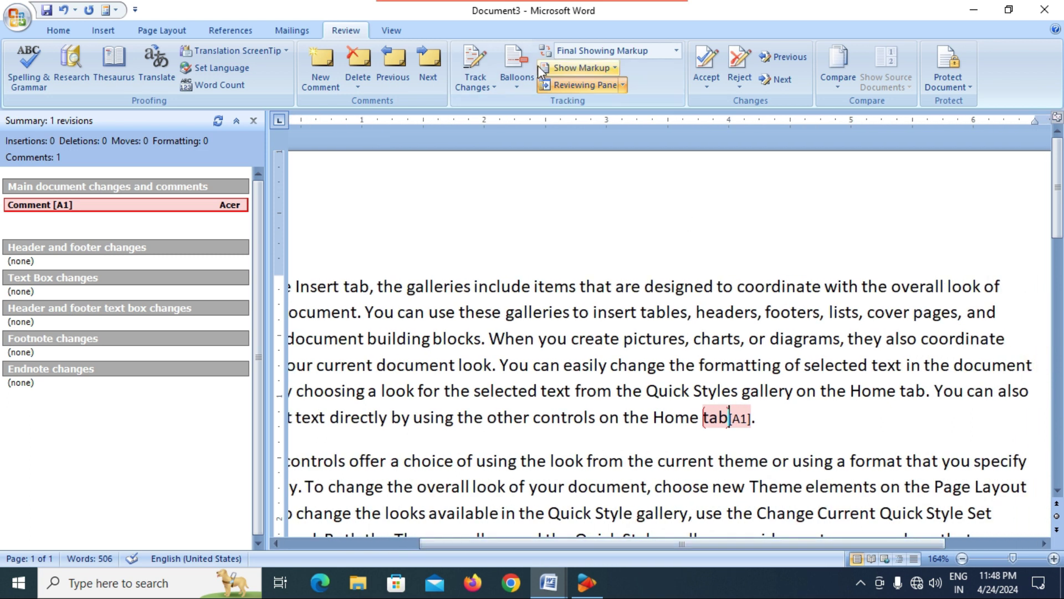
{"action": "left_click", "coordinate": [517, 77]}
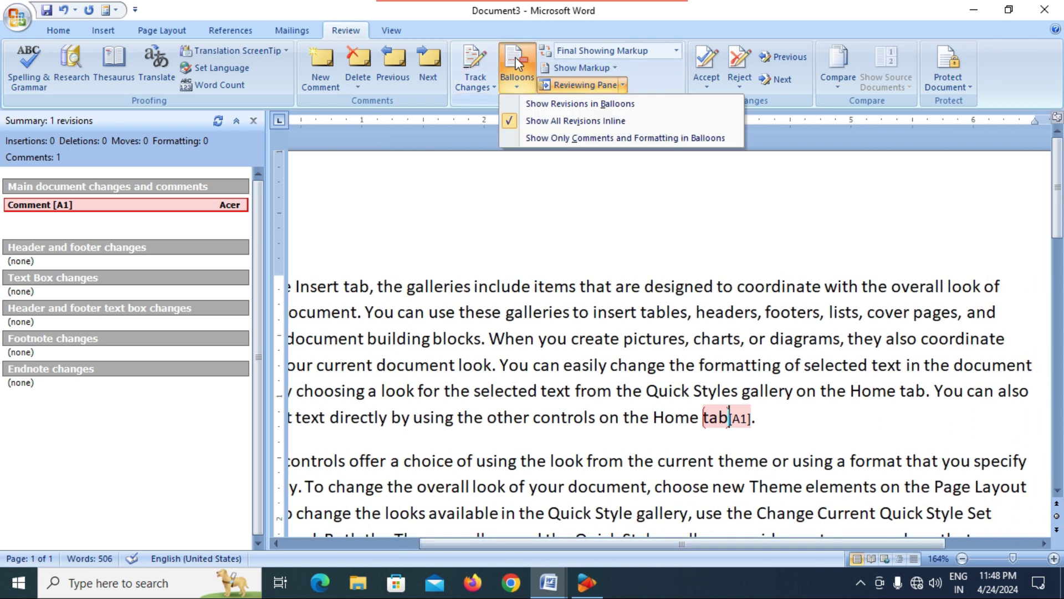
{"action": "left_click", "coordinate": [541, 137]}
{"action": "left_click_drag", "start_coordinate": [694, 544], "coordinate": [908, 545]}
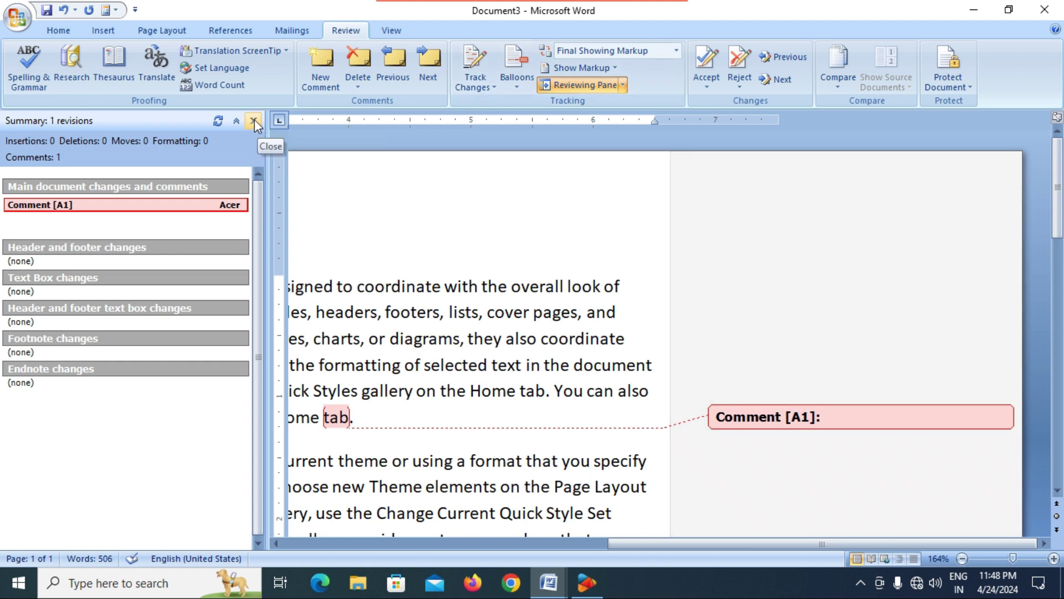
{"action": "left_click", "coordinate": [254, 120]}
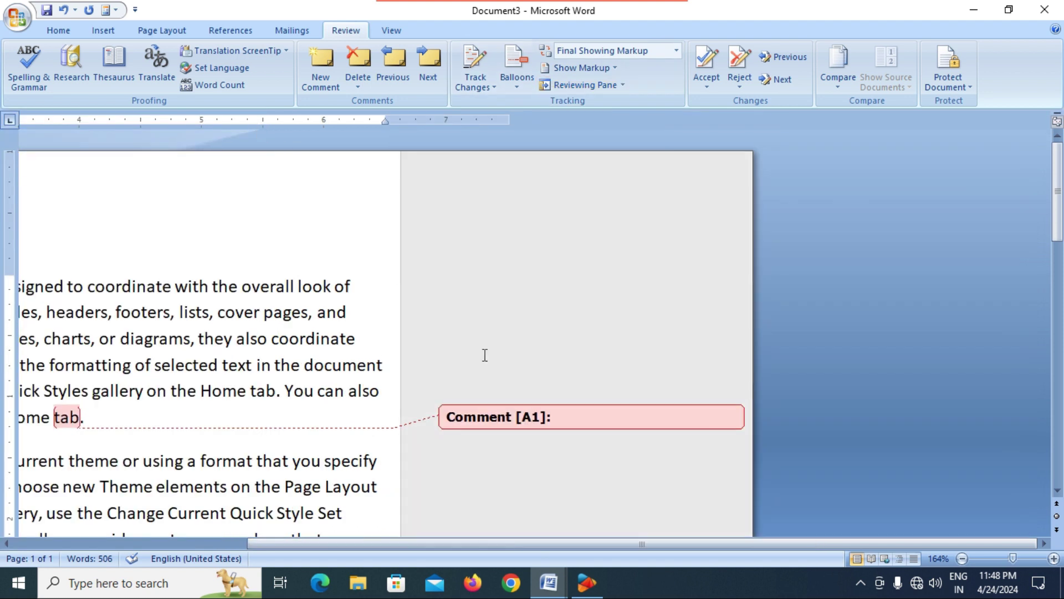
{"action": "left_click_drag", "start_coordinate": [760, 542], "coordinate": [580, 544]}
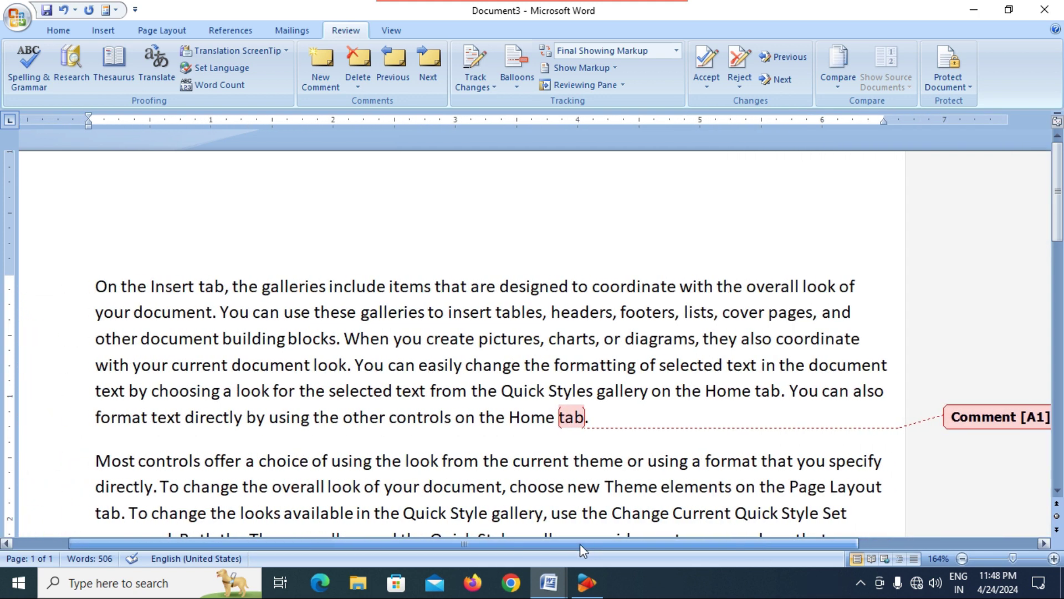
Switch the input language to Hindi and begin the first paragraph's comment with "यह पैराग्राफ"
{"action": "left_click", "coordinate": [599, 420]}
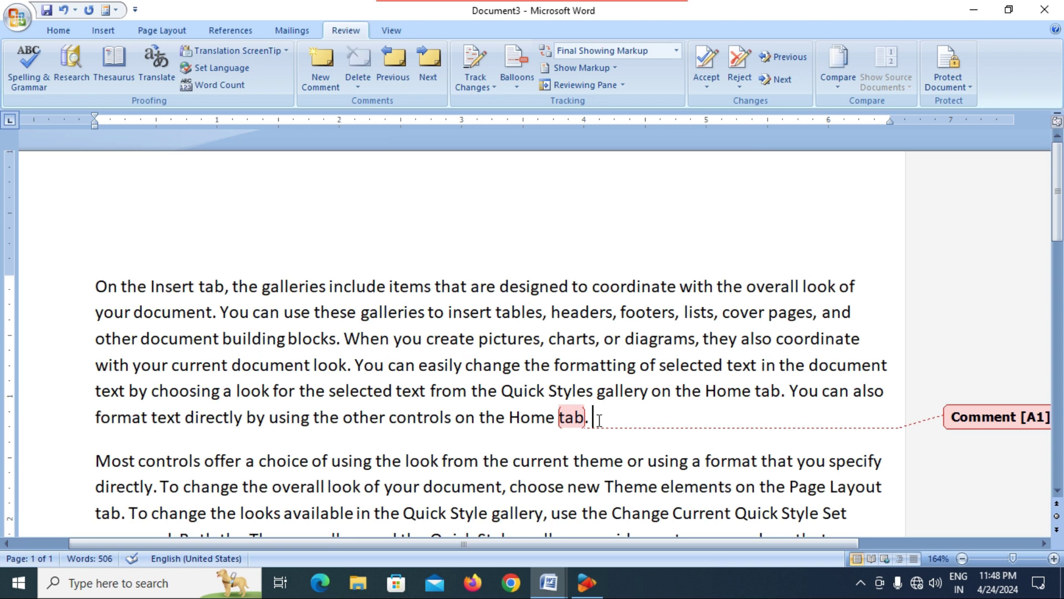
{"action": "left_click_drag", "start_coordinate": [743, 543], "coordinate": [901, 527]}
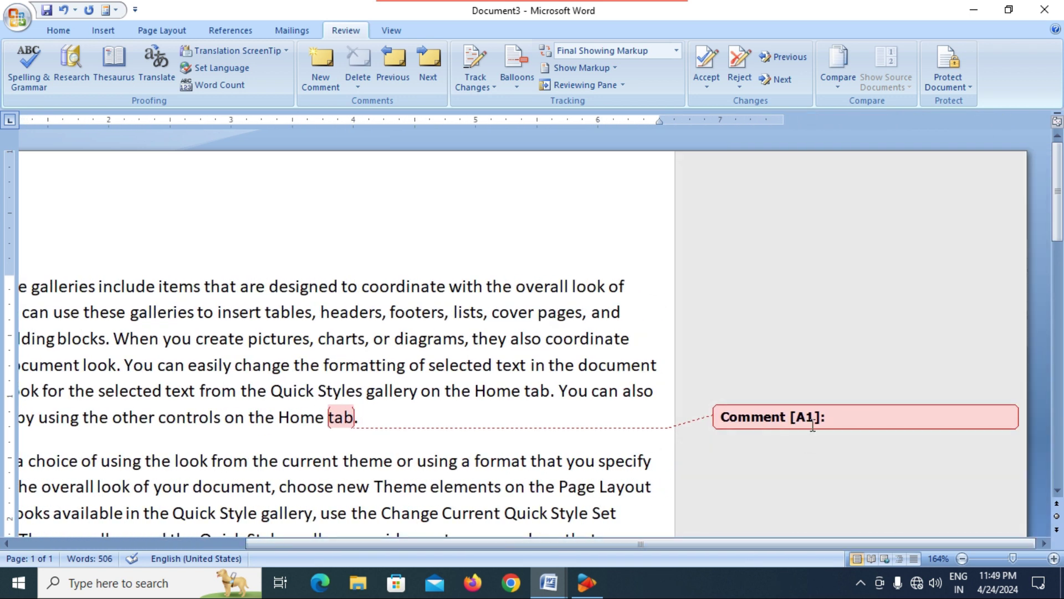
{"action": "mouse_move", "coordinate": [808, 422]}
{"action": "left_click", "coordinate": [868, 413]}
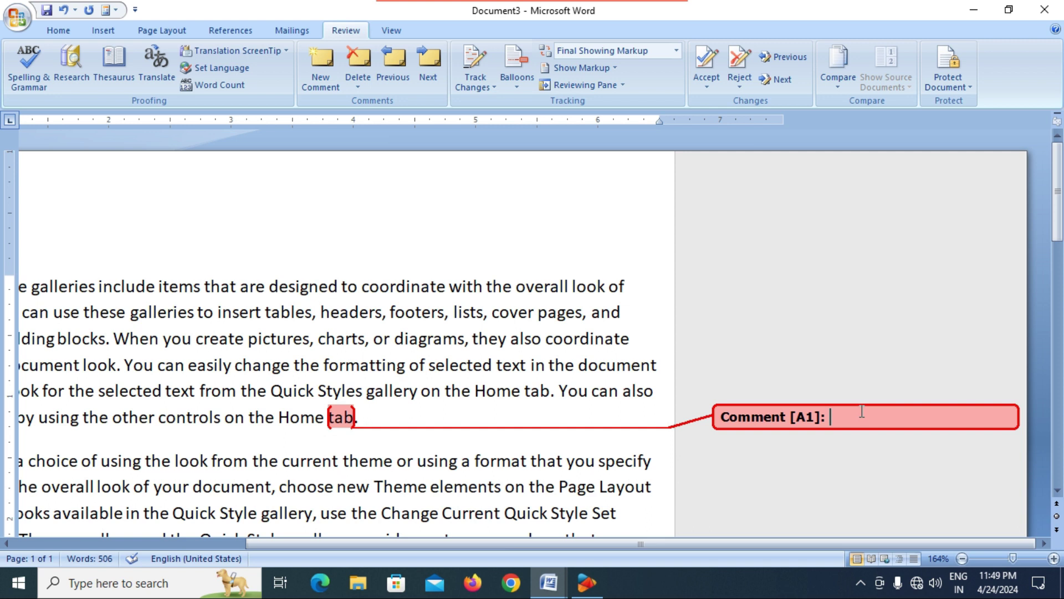
{"action": "key", "text": "alt+shift"}
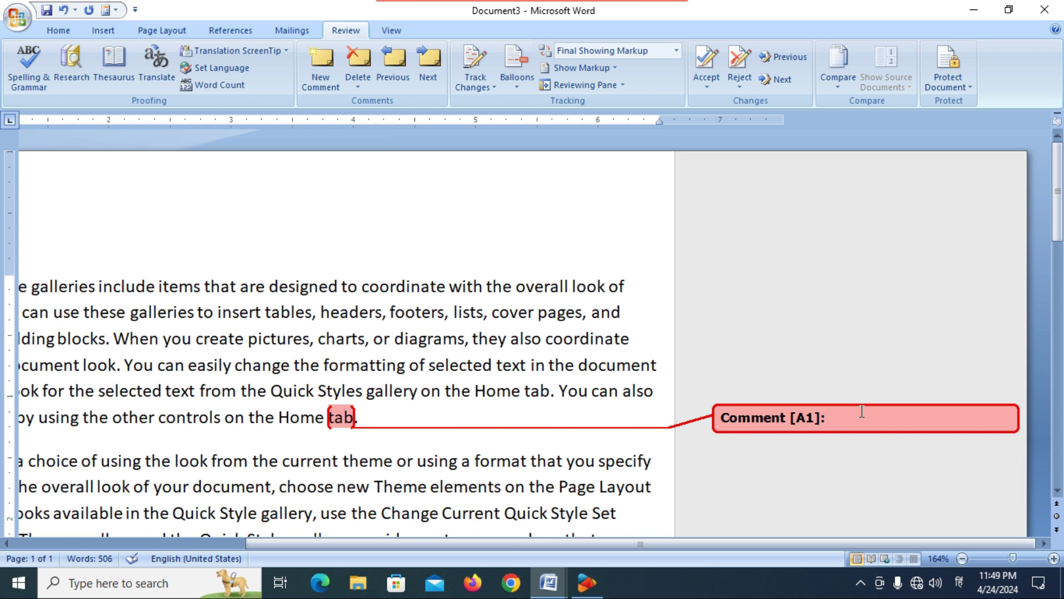
{"action": "type", "text": "a"}
{"action": "key", "text": "BackSpace"}
{"action": "type", "text": "yah "}
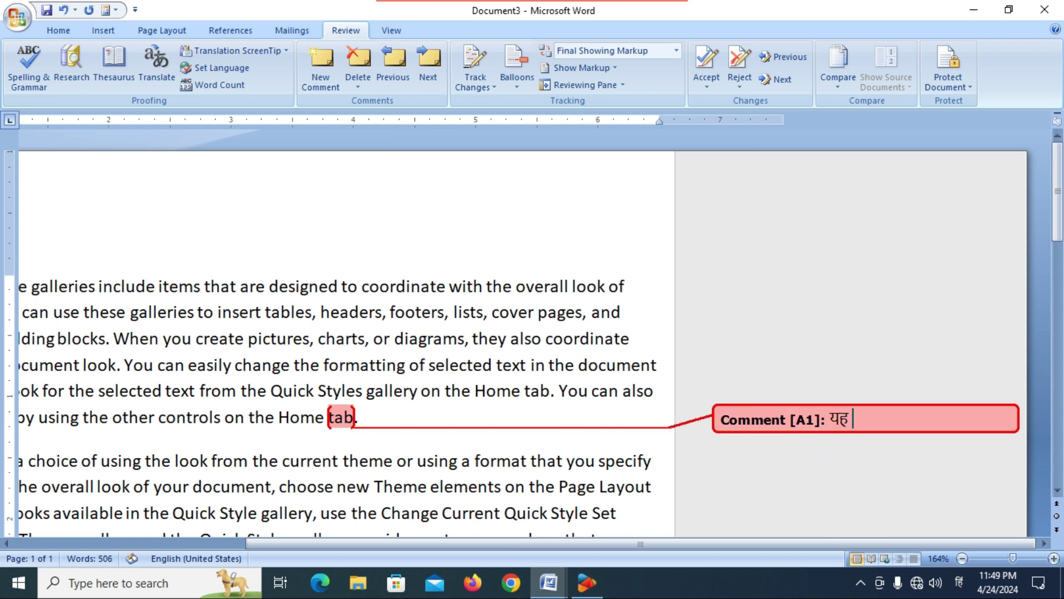
{"action": "type", "text": "i"}
{"action": "key", "text": "BackSpace"}
{"action": "type", "text": "p"}
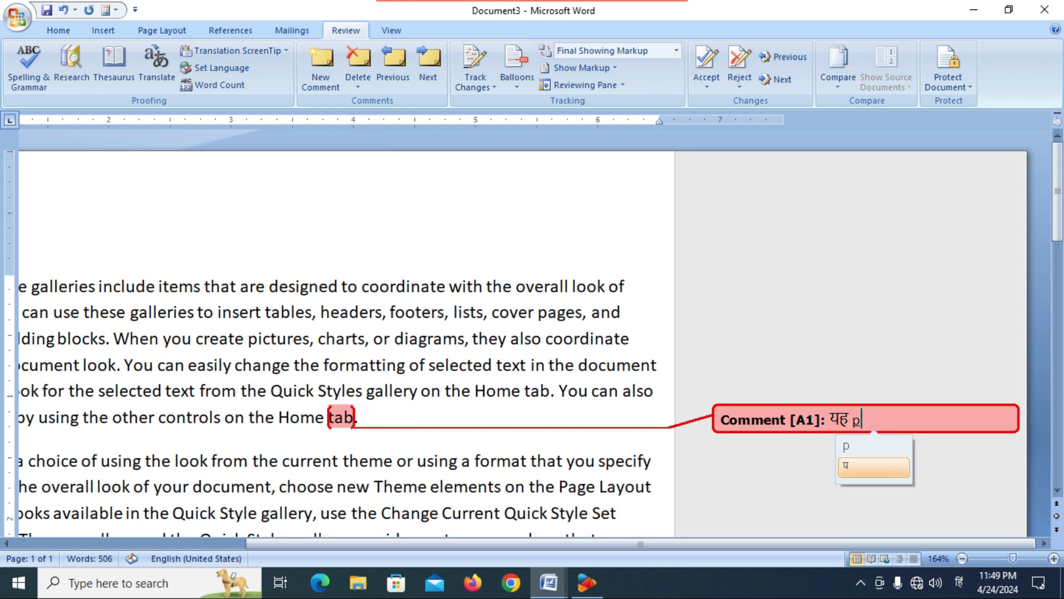
{"action": "type", "text": "airagraph"}
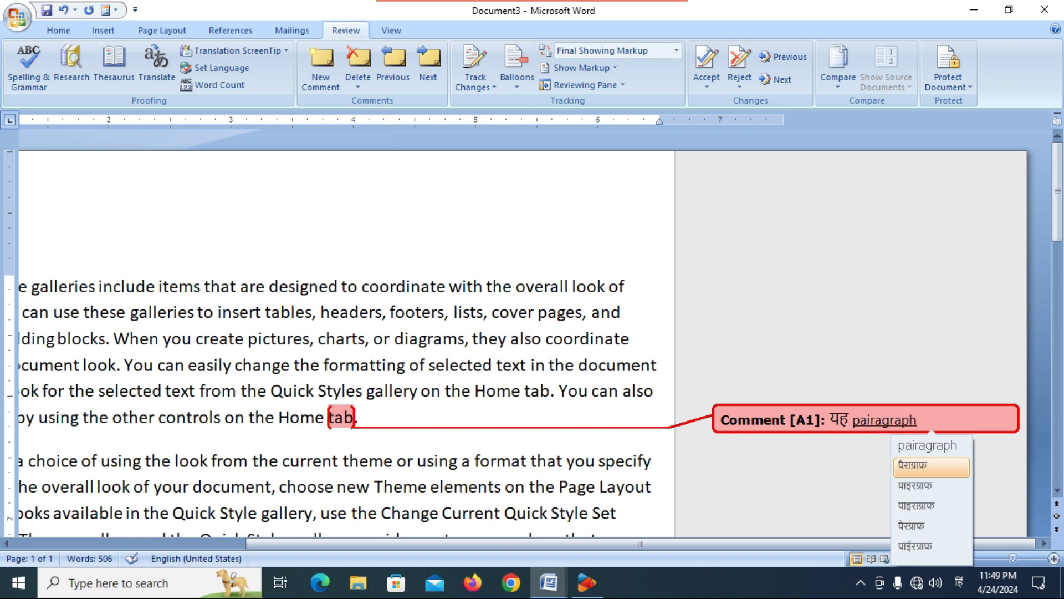
{"action": "key", "text": "space"}
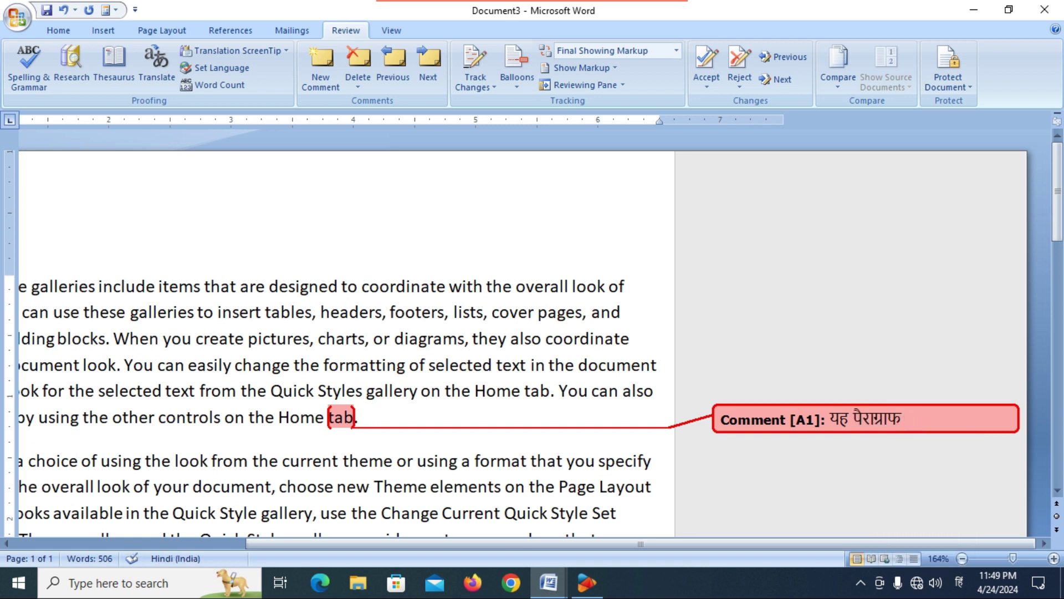
{"action": "type", "text": "f"}
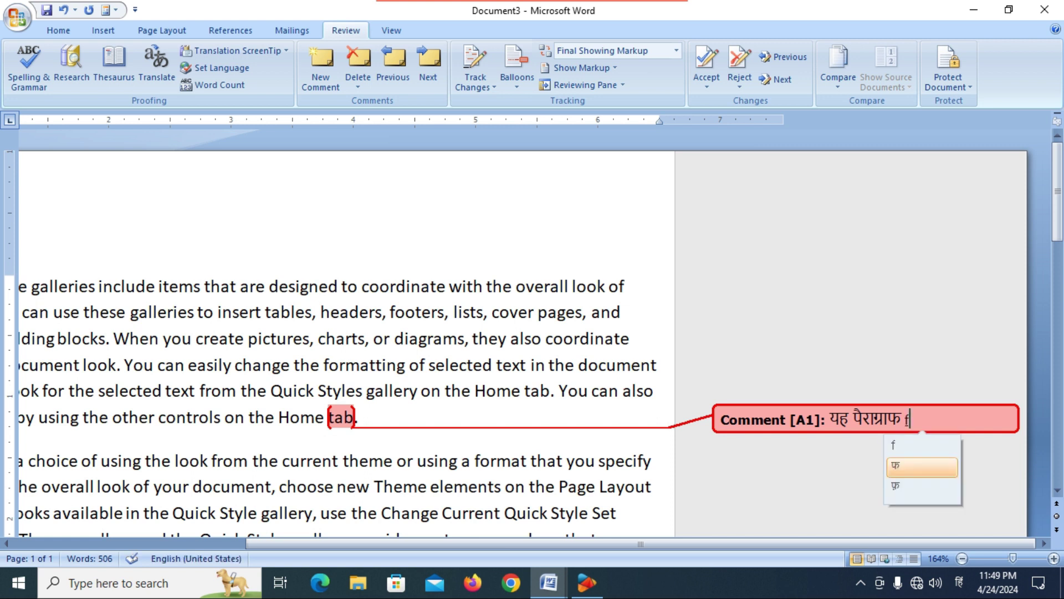
{"action": "type", "text": "andamenta"}
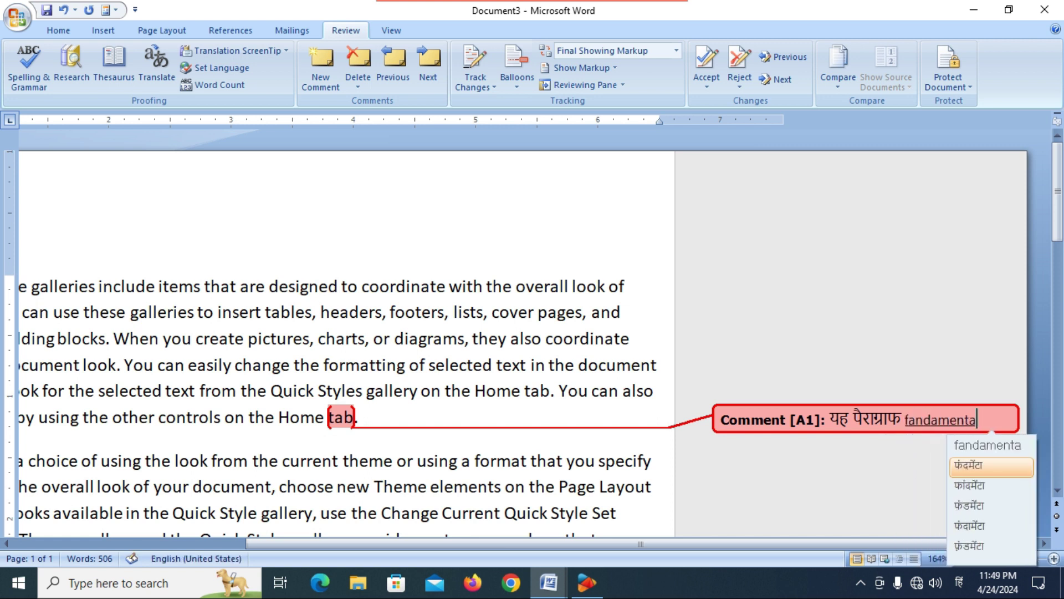
{"action": "type", "text": "l"}
{"action": "key", "text": "space"}
{"action": "type", "text": "se"}
{"action": "key", "text": "BackSpace"}
{"action": "key", "text": "BackSpace"}
{"action": "key", "text": "BackSpace"}
{"action": "key", "text": "BackSpace"}
{"action": "key", "text": "BackSpace"}
{"action": "key", "text": "BackSpace"}
{"action": "key", "text": "BackSpace"}
{"action": "key", "text": "BackSpace"}
{"action": "key", "text": "BackSpace"}
{"action": "key", "text": "BackSpace"}
{"action": "key", "text": "BackSpace"}
{"action": "key", "text": "BackSpace"}
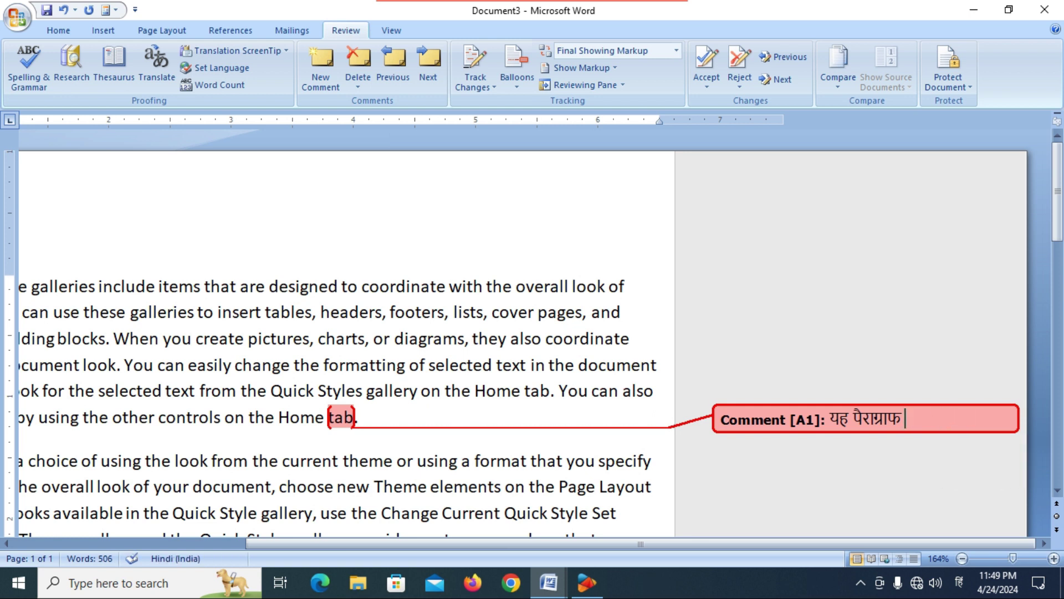
Complete the comment text after "यह पैराग्राफ" with "कम्प्युटर फंदामेंटल से संबन्धित है"
{"action": "type", "text": "computer"}
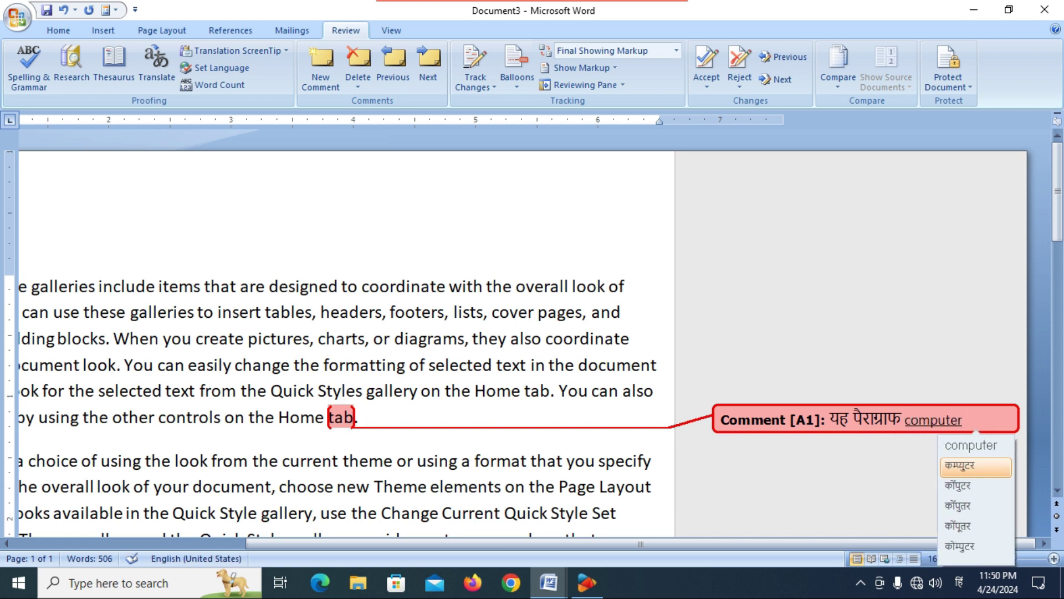
{"action": "key", "text": "space"}
{"action": "type", "text": "fa"}
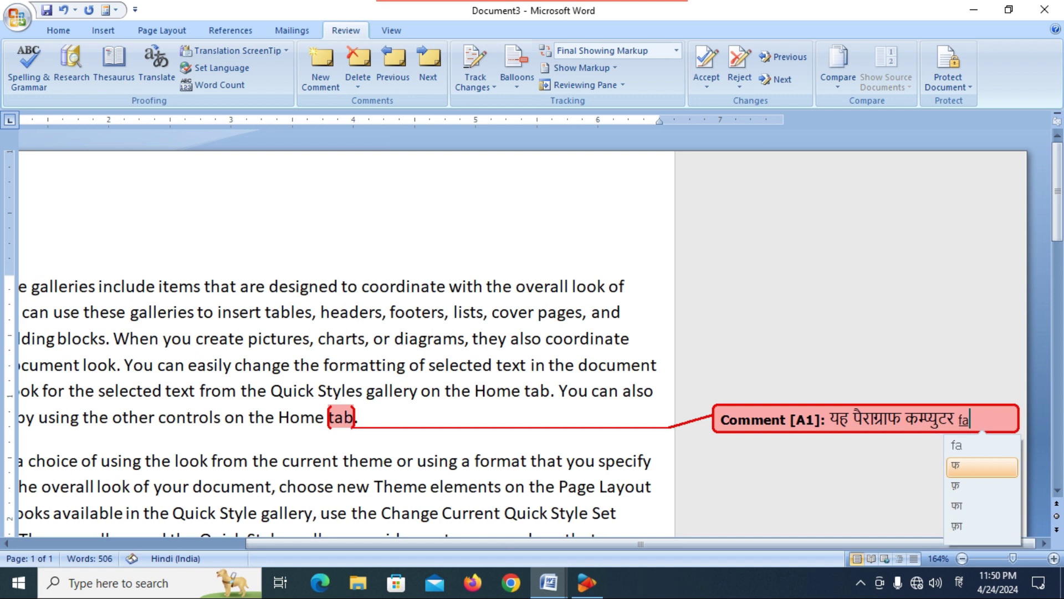
{"action": "type", "text": "ndaamental"}
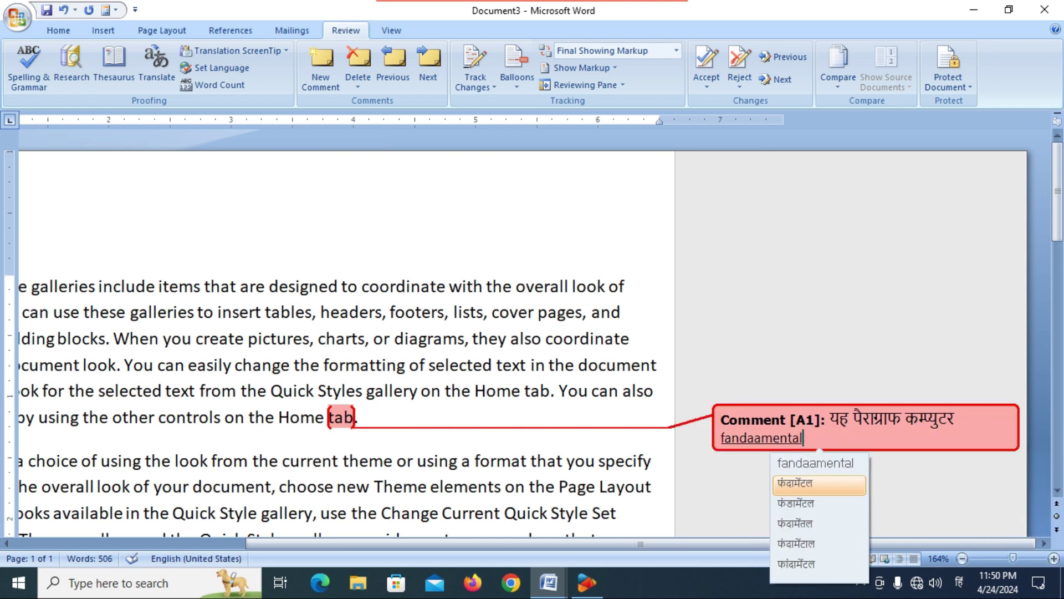
{"action": "key", "text": "space"}
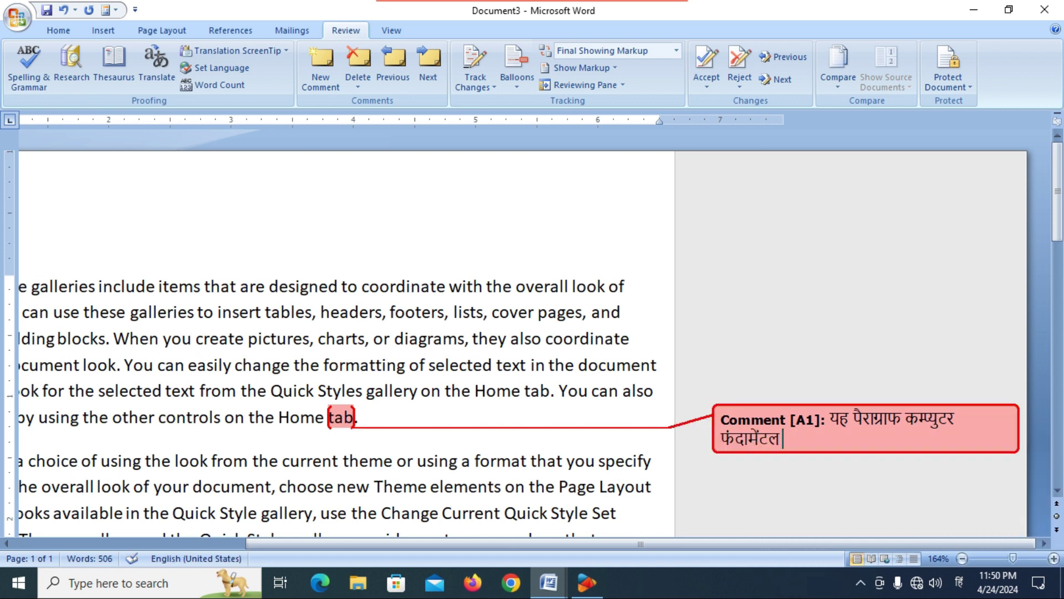
{"action": "type", "text": "se"}
{"action": "key", "text": "space"}
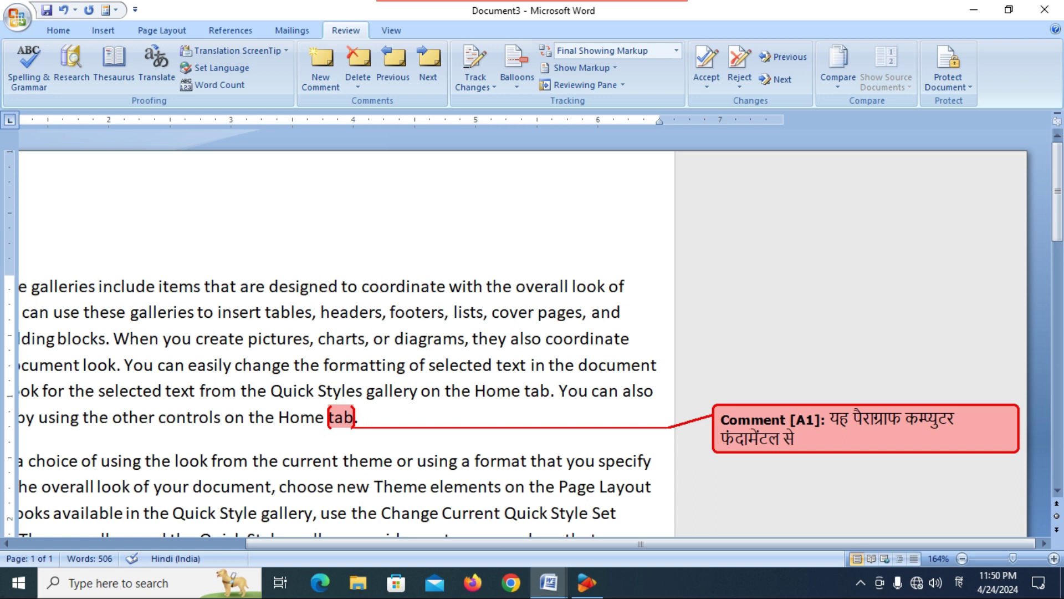
{"action": "type", "text": "s"}
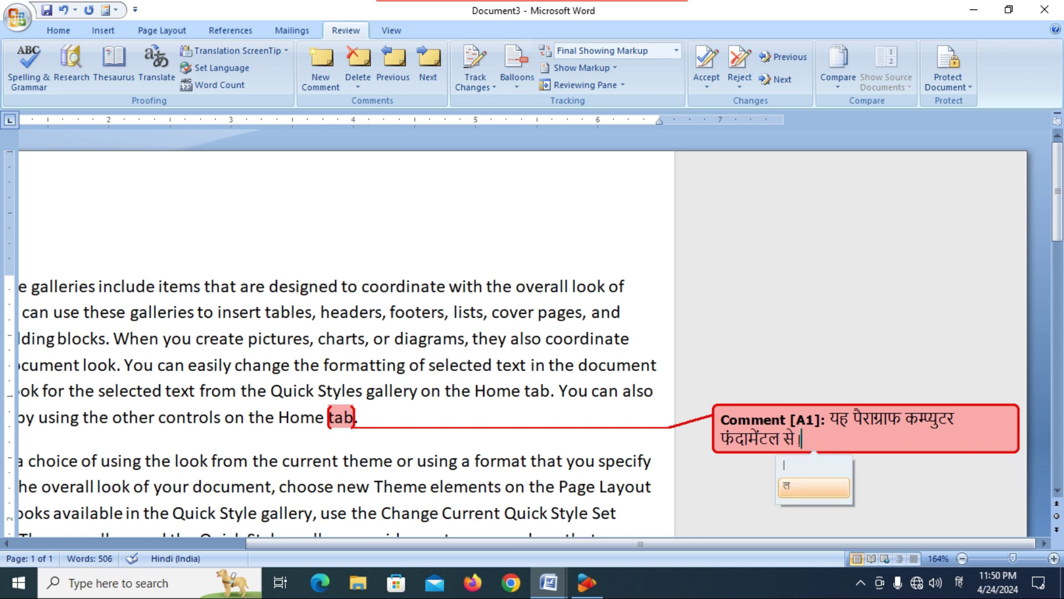
{"action": "key", "text": "Escape"}
{"action": "type", "text": "a"}
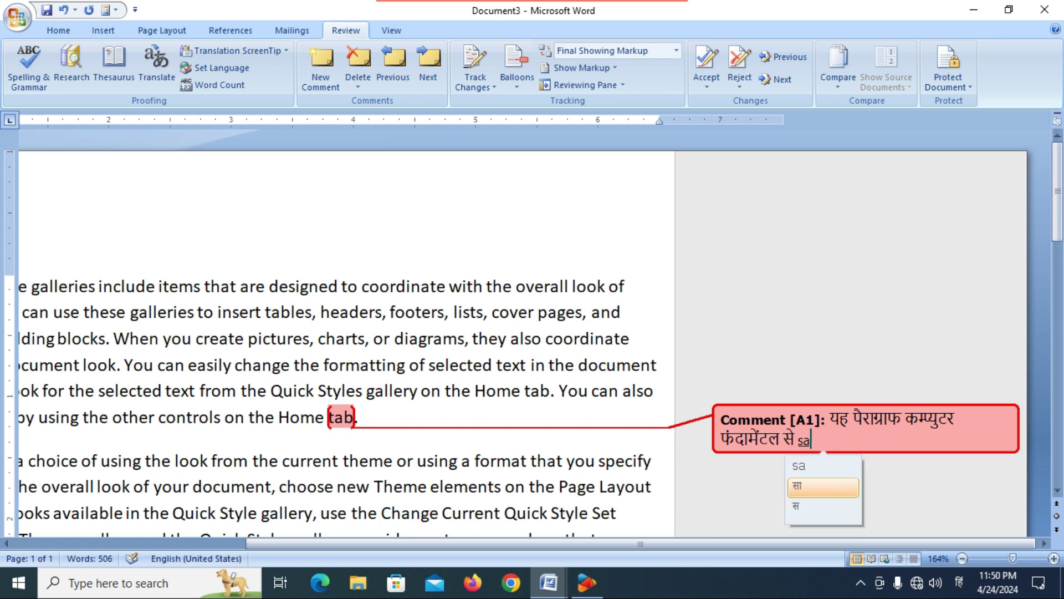
{"action": "type", "text": "mbandhit"}
{"action": "key", "text": "space"}
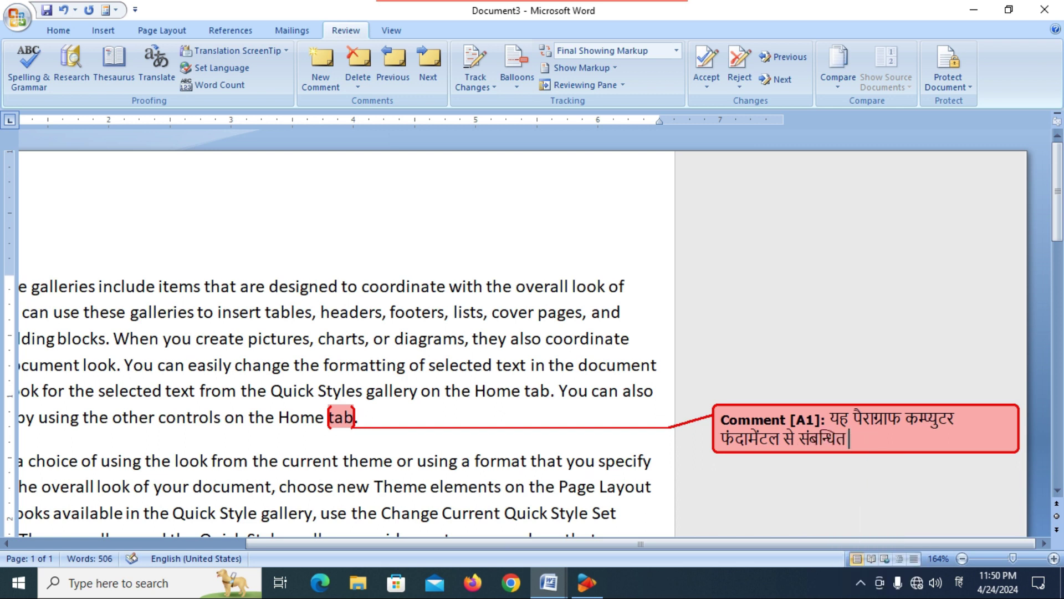
{"action": "type", "text": "hai"}
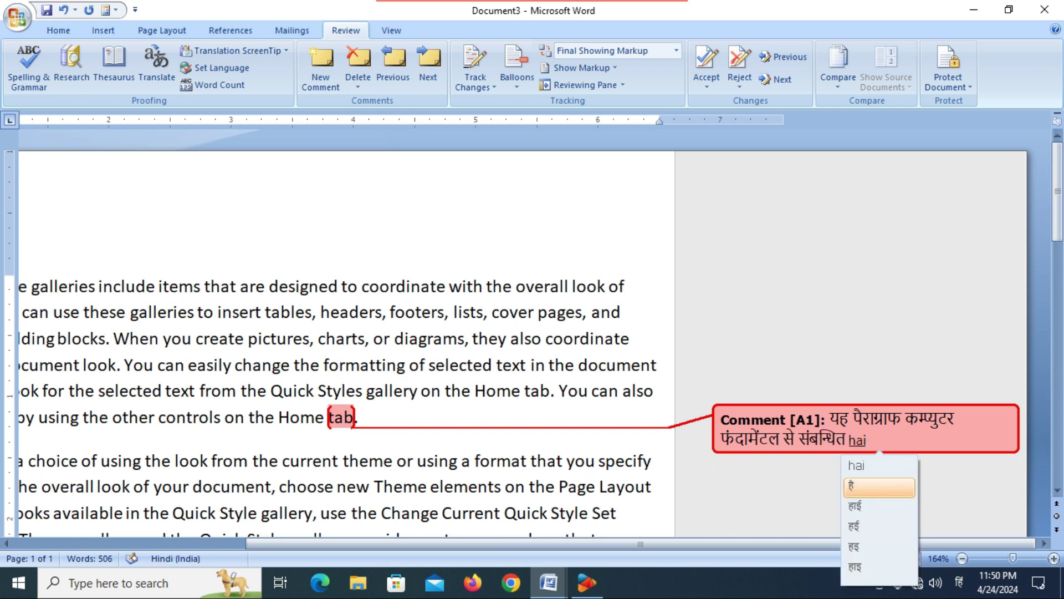
{"action": "key", "text": "space"}
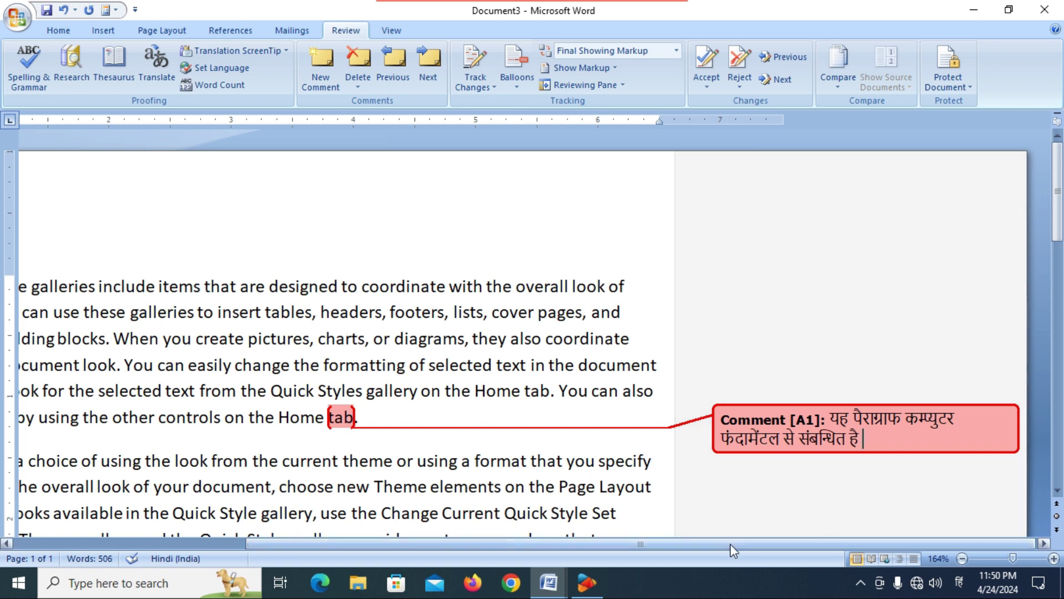
{"action": "scroll", "coordinate": [601, 380], "scroll_direction": "down", "scroll_amount": 7, "text": "ctrl"}
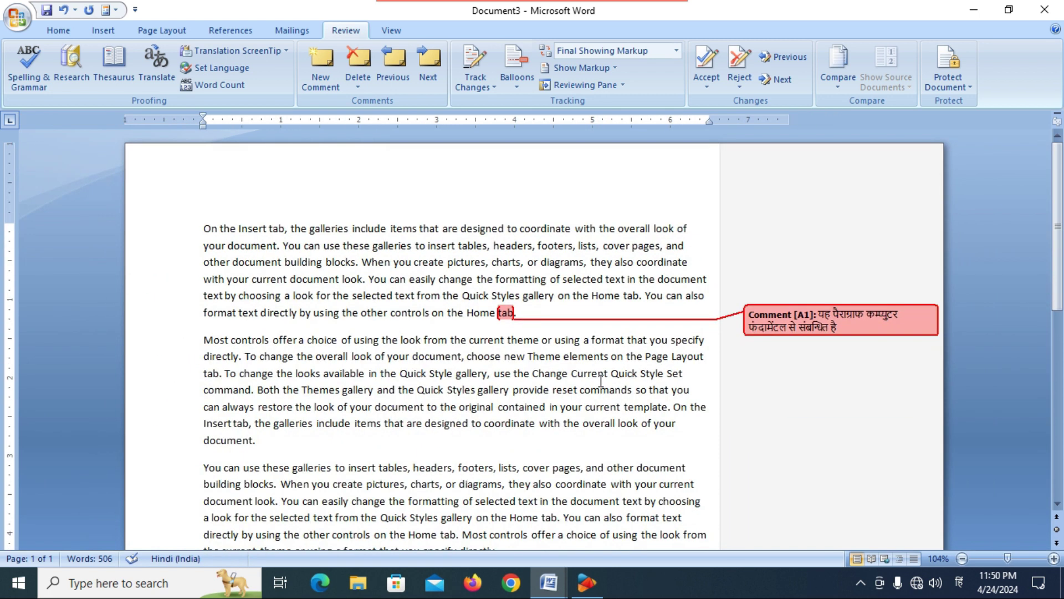
Insert a new comment at the end of the second paragraph, on the word "document"
{"action": "left_click", "coordinate": [503, 347]}
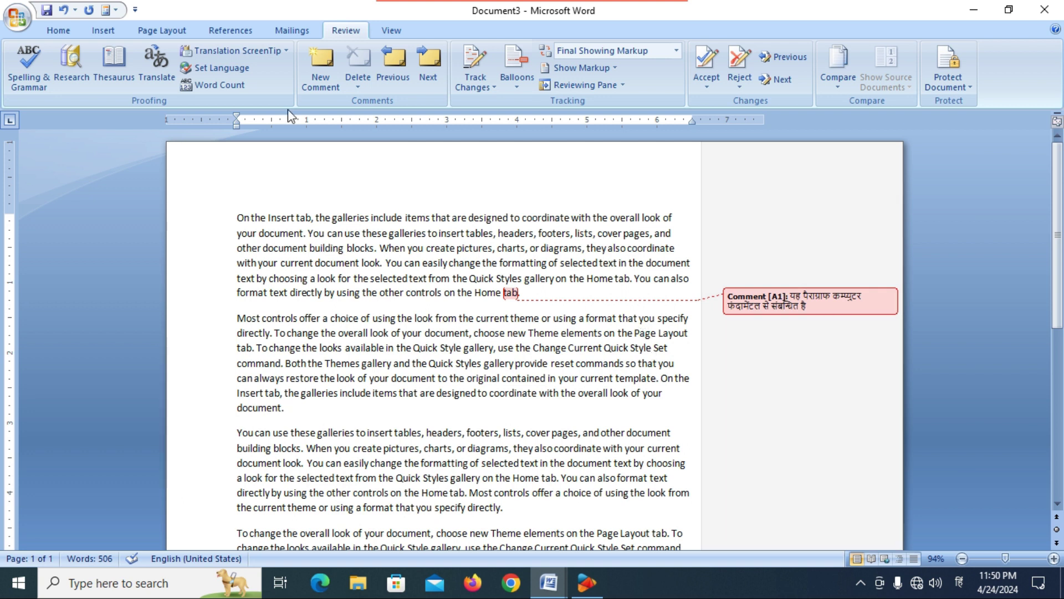
{"action": "left_click", "coordinate": [324, 74]}
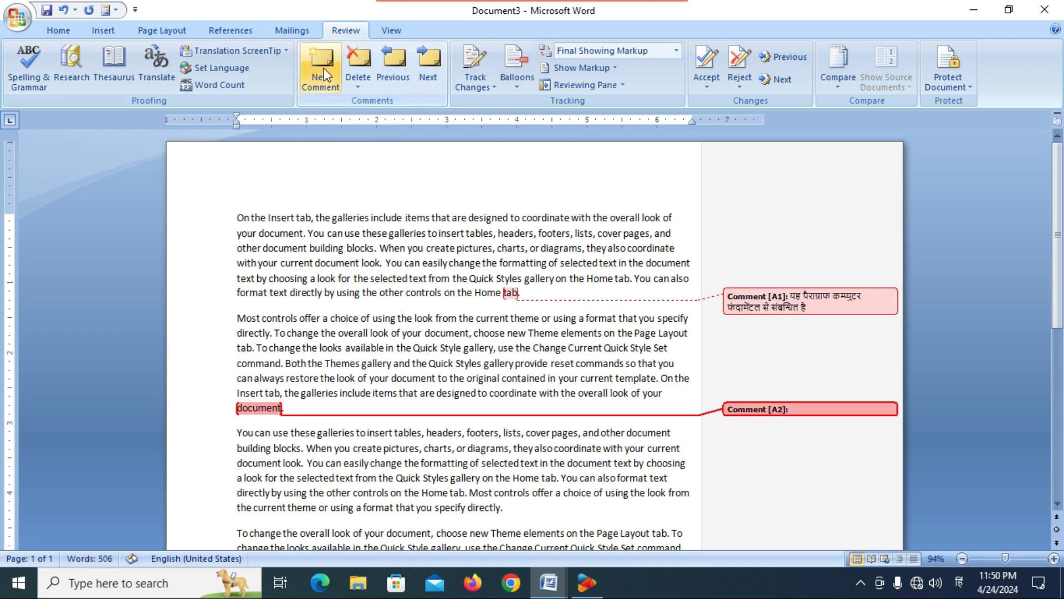
{"action": "scroll", "coordinate": [795, 401], "scroll_direction": "up", "scroll_amount": 4, "text": "ctrl"}
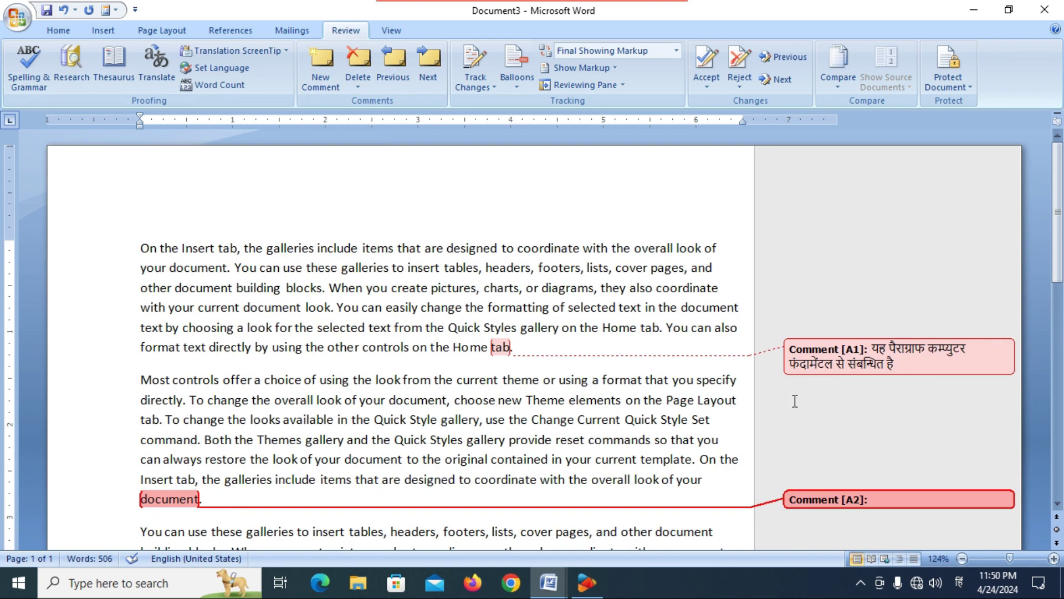
{"action": "scroll", "coordinate": [795, 400], "scroll_direction": "down", "scroll_amount": 1}
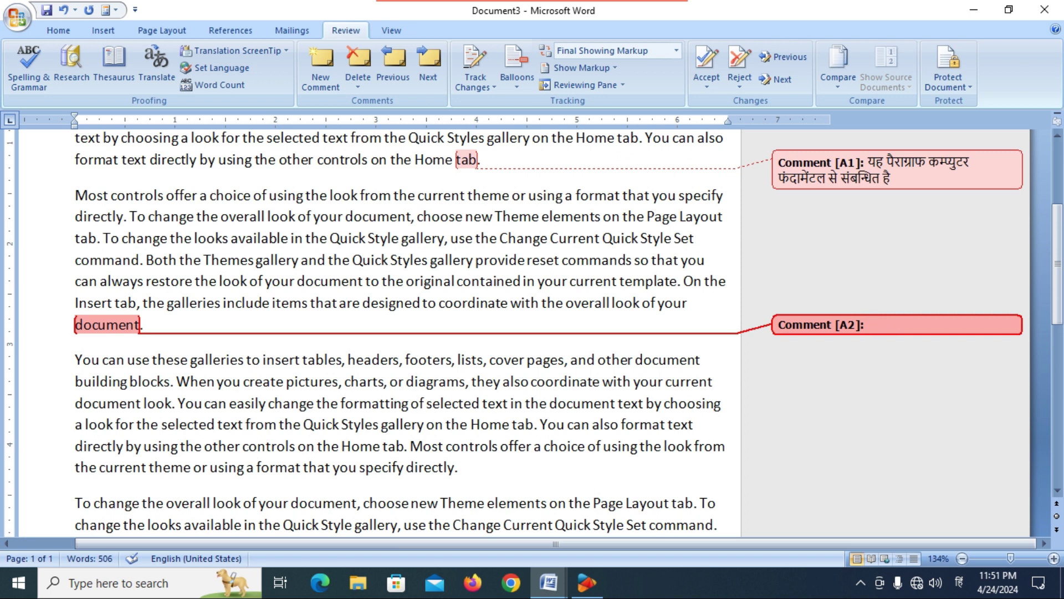
Begin the second paragraph's comment with the Hindi text "यह पैराग्राफ"
{"action": "type", "text": "ya"}
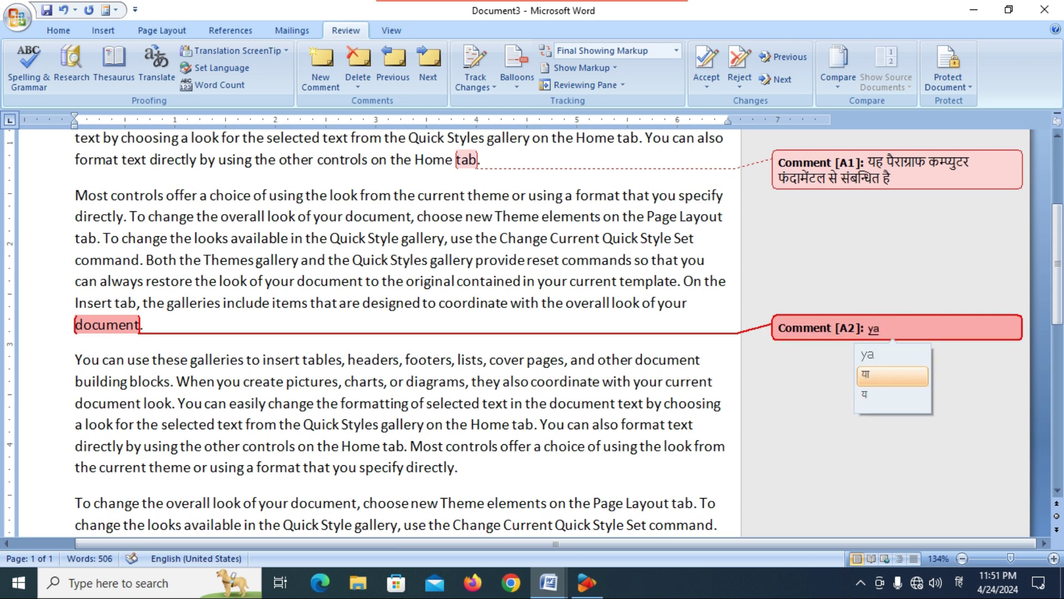
{"action": "type", "text": "h pair"}
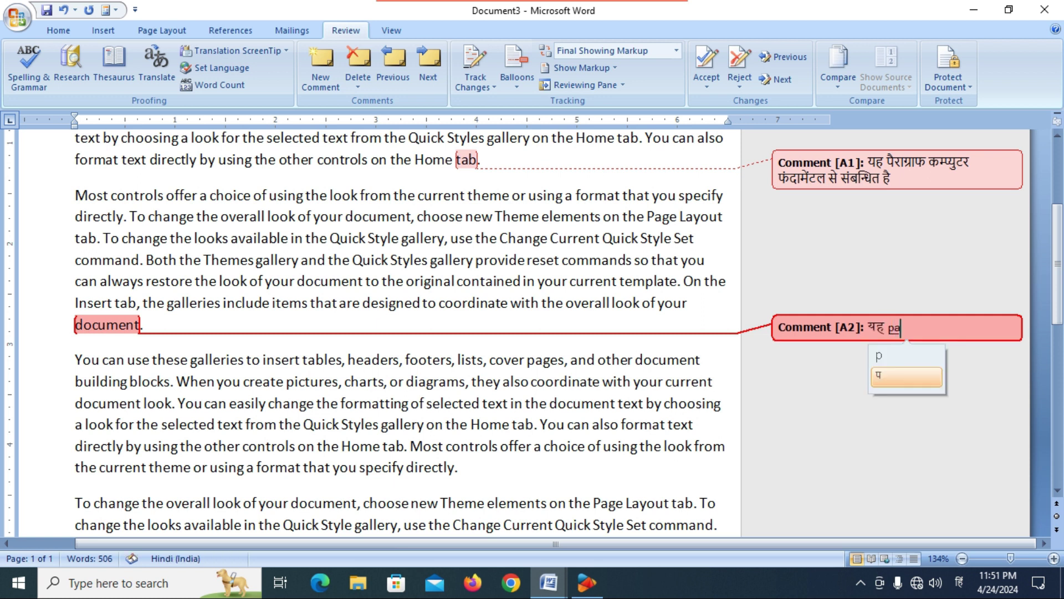
{"action": "type", "text": "agraph"}
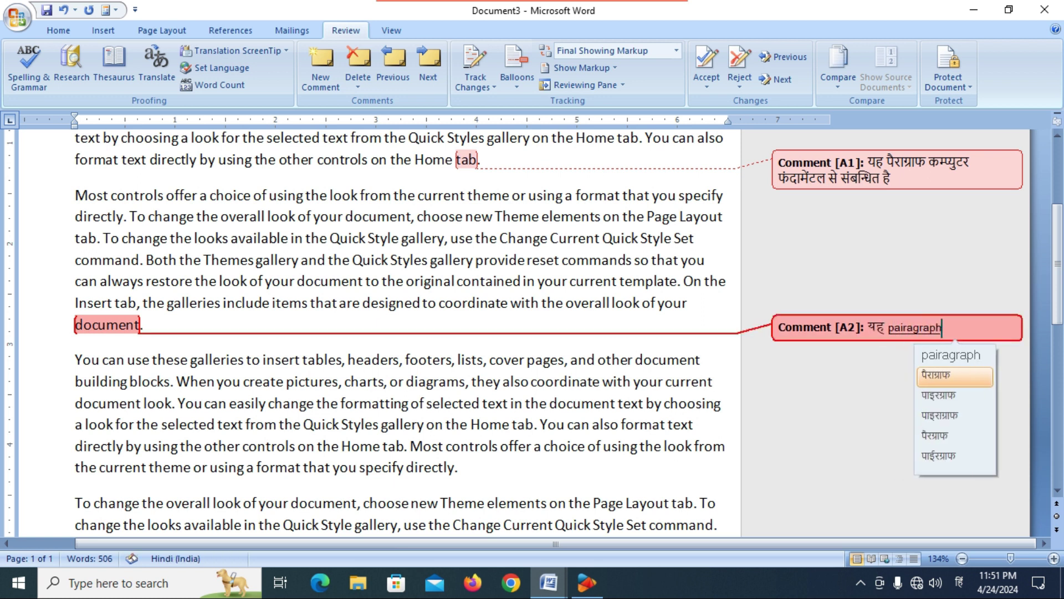
{"action": "key", "text": "space"}
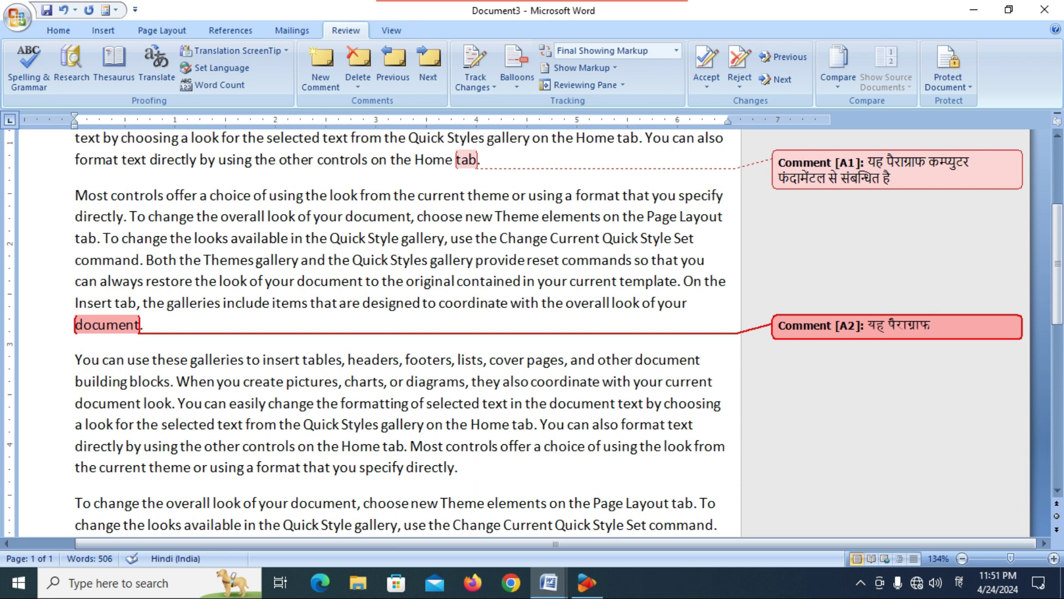
Continue the second paragraph's comment with the word "एसर" after "यह पैराग्राफ"
{"action": "type", "text": "acer"}
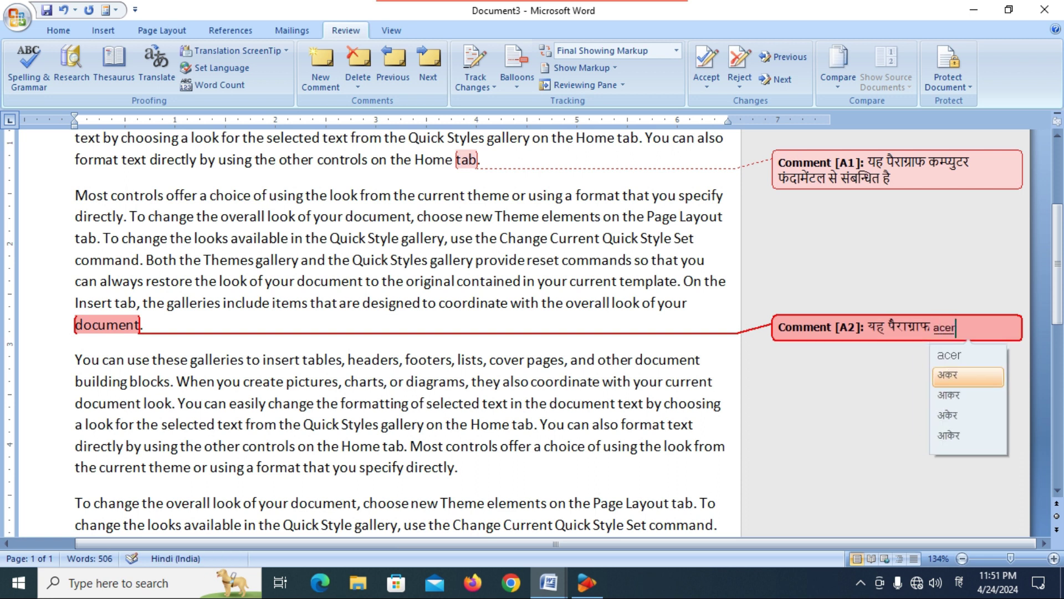
{"action": "key", "text": "BackSpace"}
{"action": "key", "text": "BackSpace"}
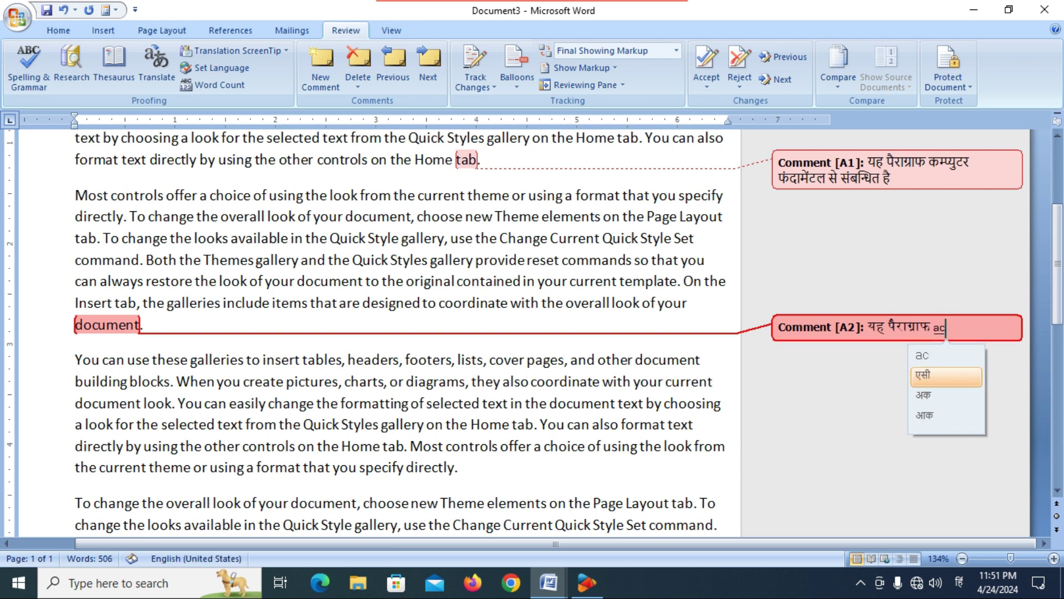
{"action": "key", "text": "BackSpace"}
{"action": "type", "text": "ser"}
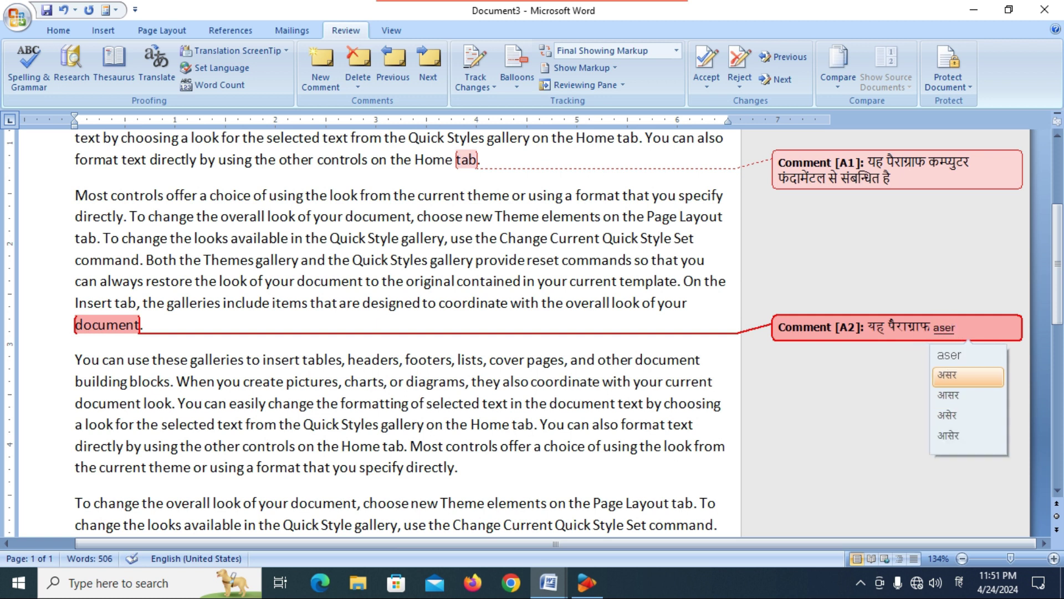
{"action": "key", "text": "BackSpace"}
{"action": "key", "text": "BackSpace"}
{"action": "key", "text": "BackSpace"}
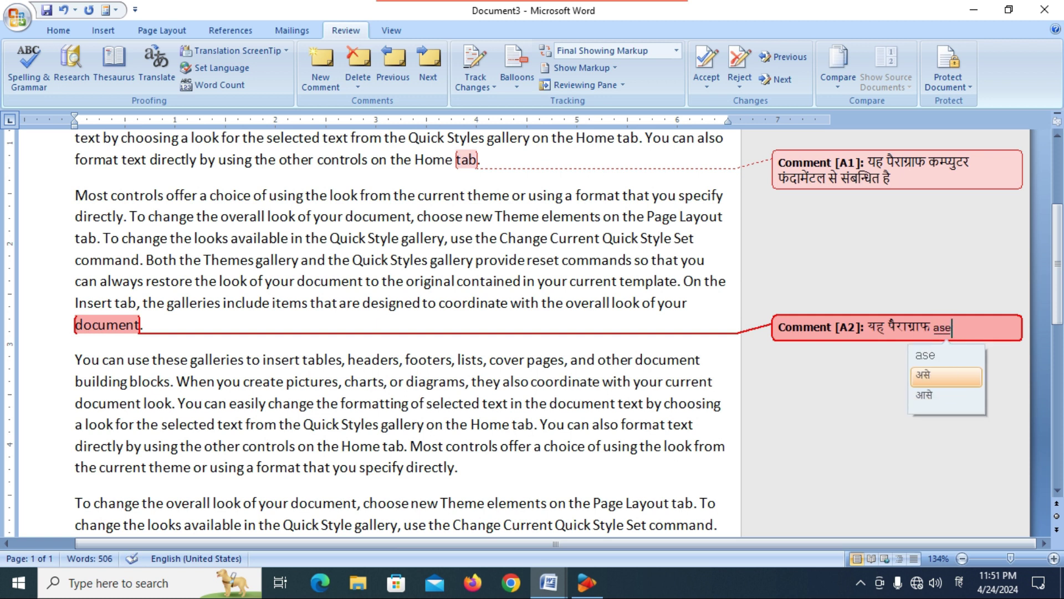
{"action": "type", "text": "es"}
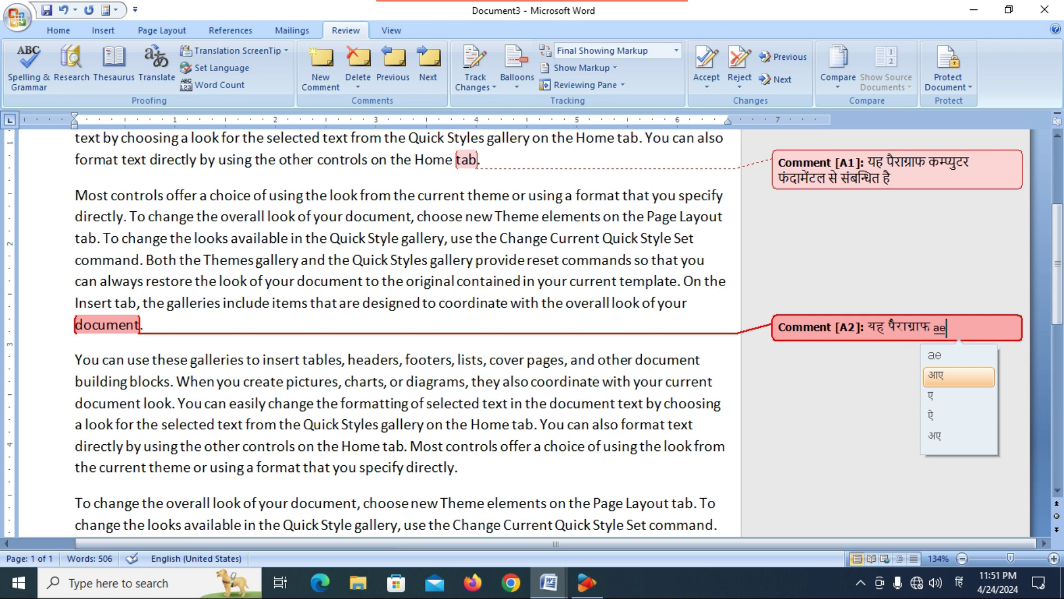
{"action": "type", "text": "ar "}
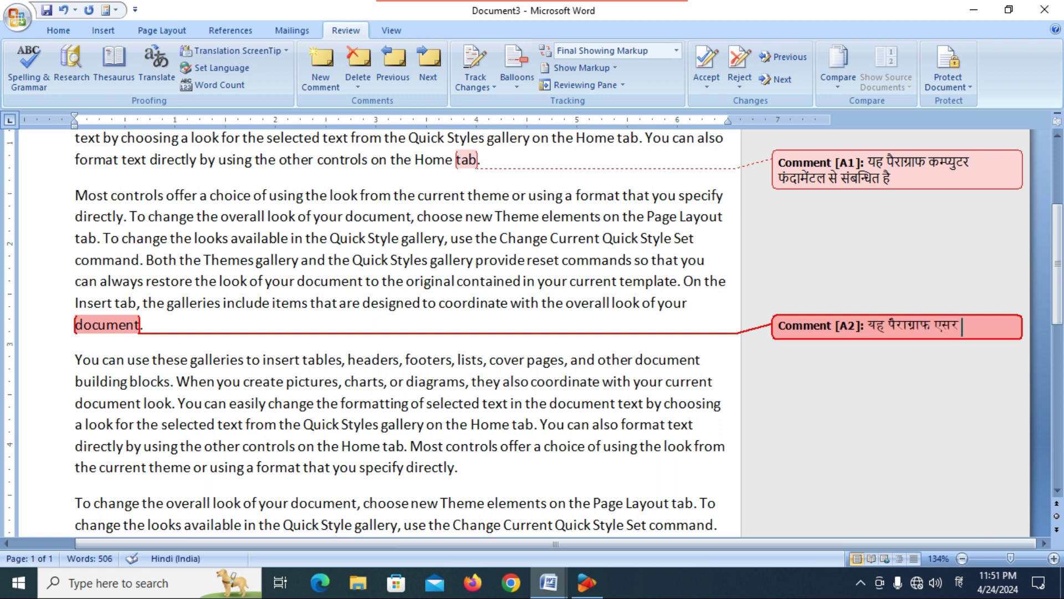
Add the word "यूजर" after "एसर" in the second paragraph's comment
{"action": "type", "text": "user"}
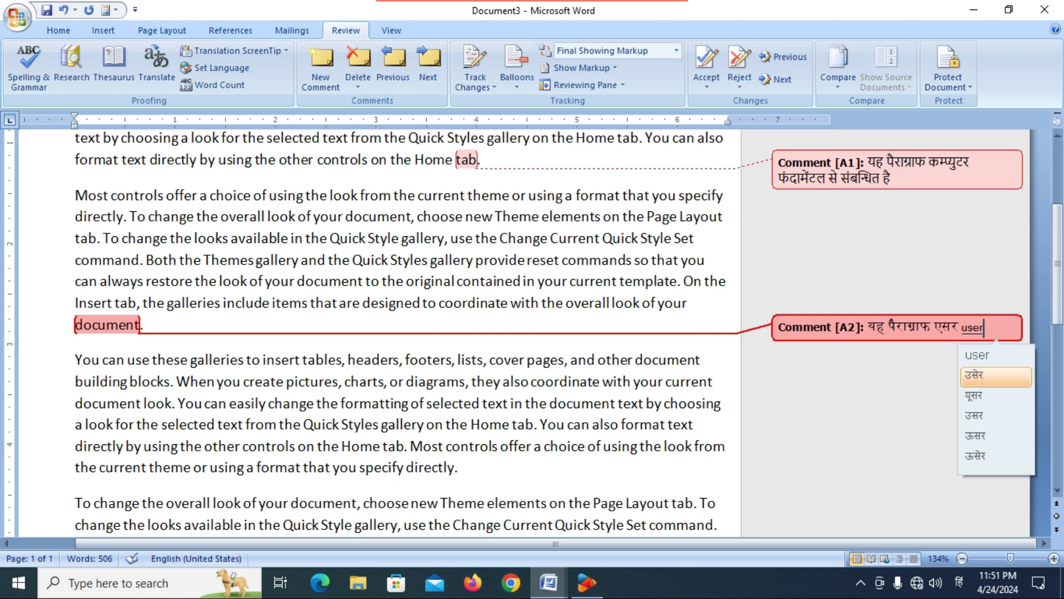
{"action": "key", "text": "BackSpace"}
{"action": "key", "text": "BackSpace"}
{"action": "key", "text": "BackSpace"}
{"action": "type", "text": "jar"}
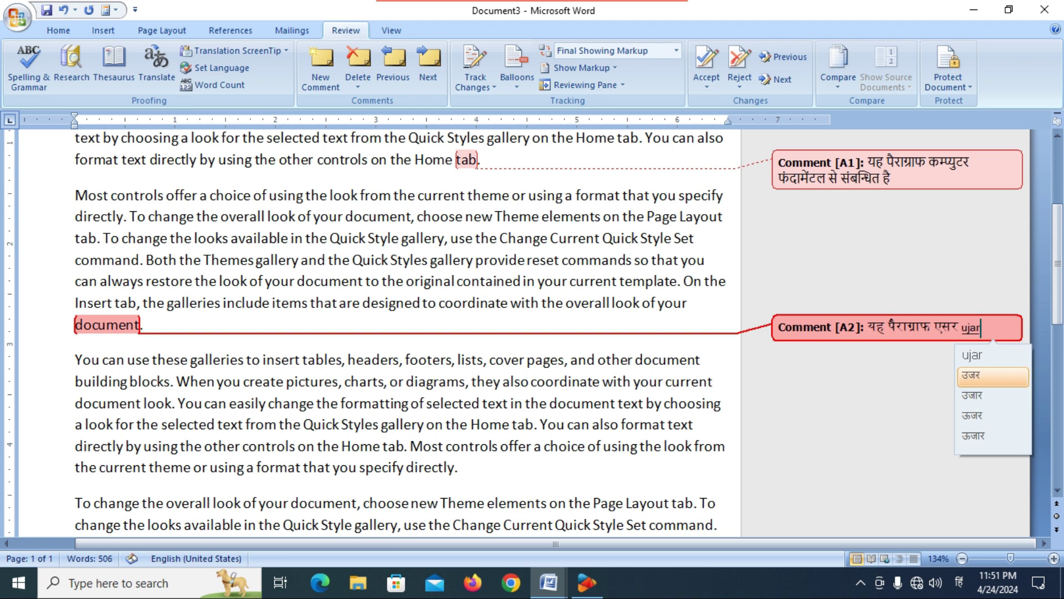
{"action": "key", "text": "BackSpace"}
{"action": "key", "text": "BackSpace"}
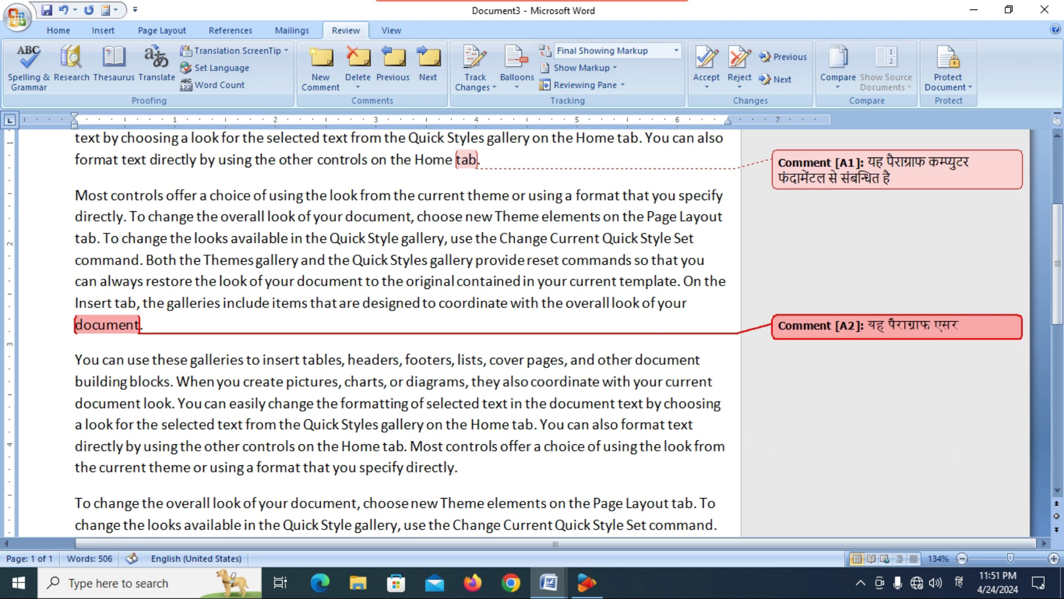
{"action": "type", "text": "yujar"}
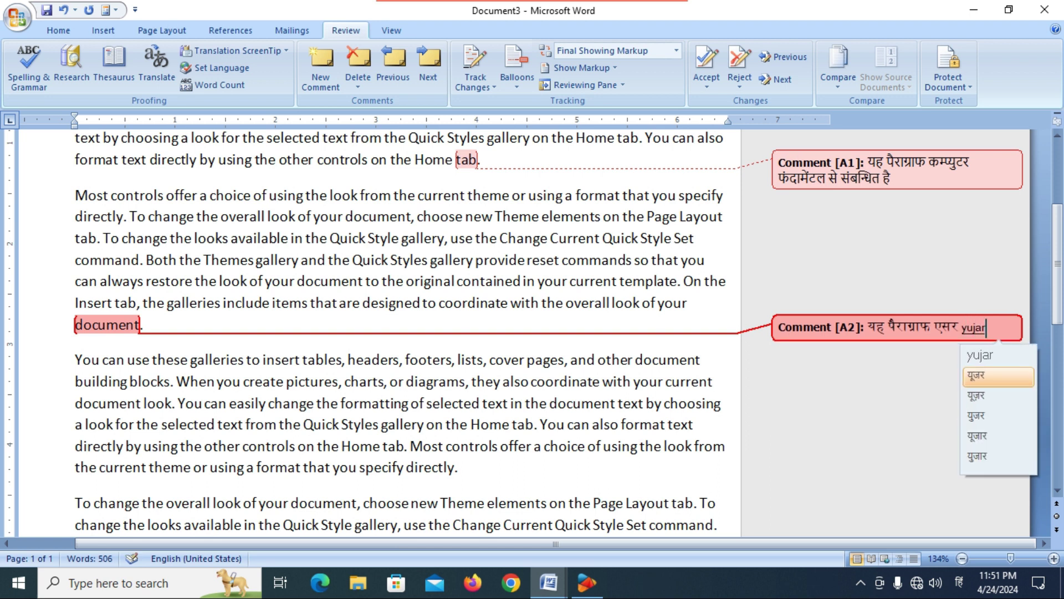
Complete the second paragraph's comment with "के द्वारा लिखा गया है" and return to the third paragraph of the body text
{"action": "type", "text": " ke dw"}
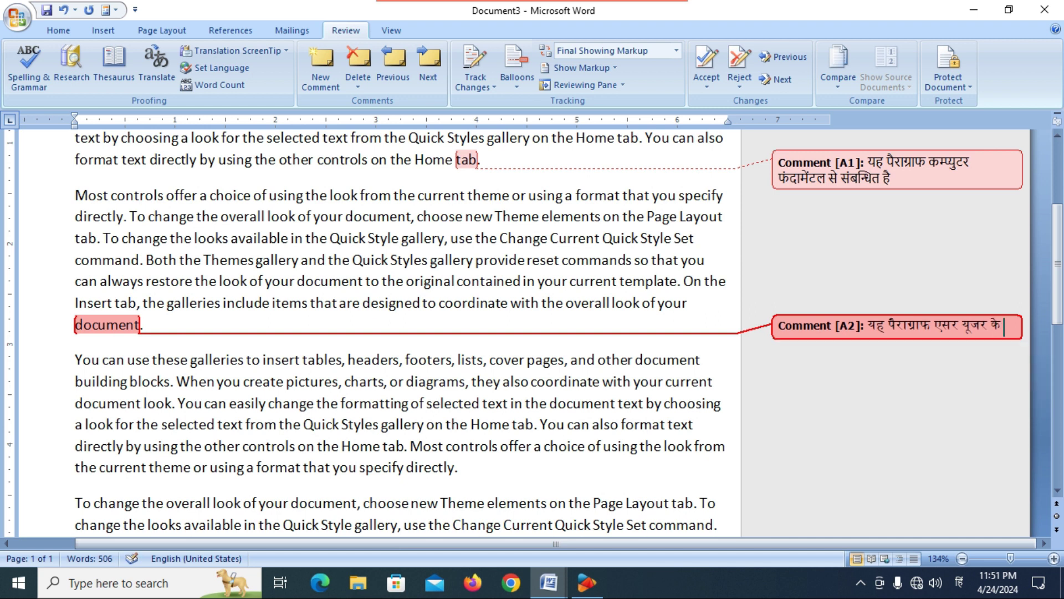
{"action": "type", "text": "ara likh"}
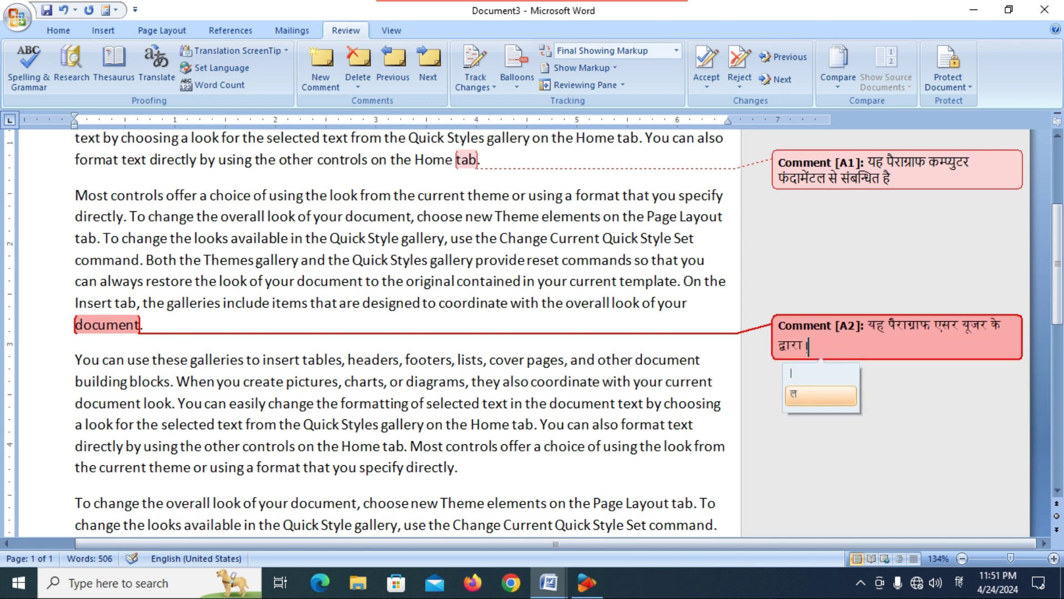
{"action": "type", "text": "a"}
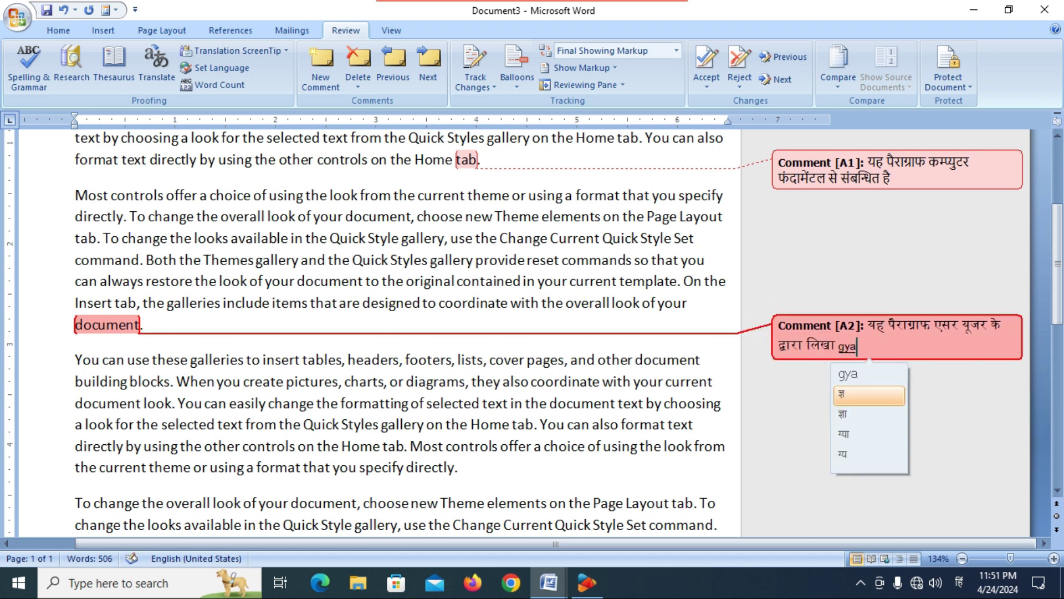
{"action": "type", "text": " gy ha"}
{"action": "key", "text": "BackSpace"}
{"action": "key", "text": "BackSpace"}
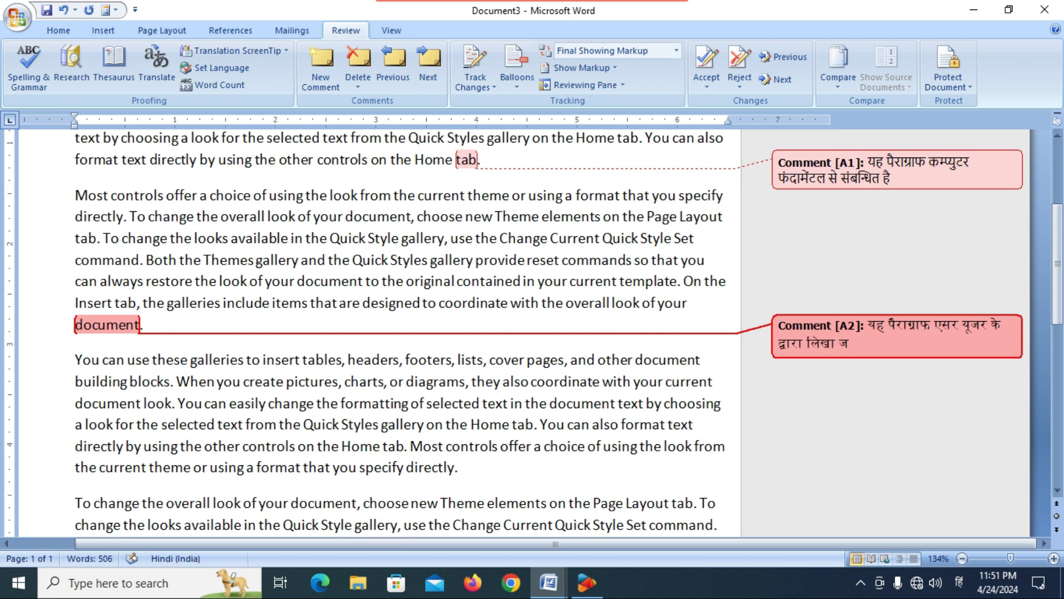
{"action": "type", "text": "gaya"}
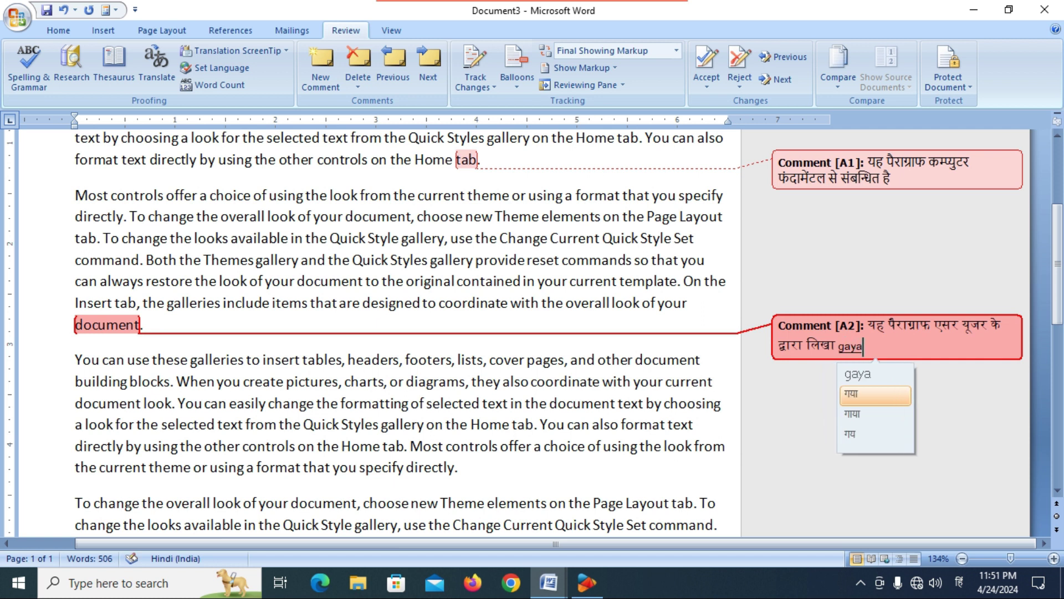
{"action": "type", "text": " hai"}
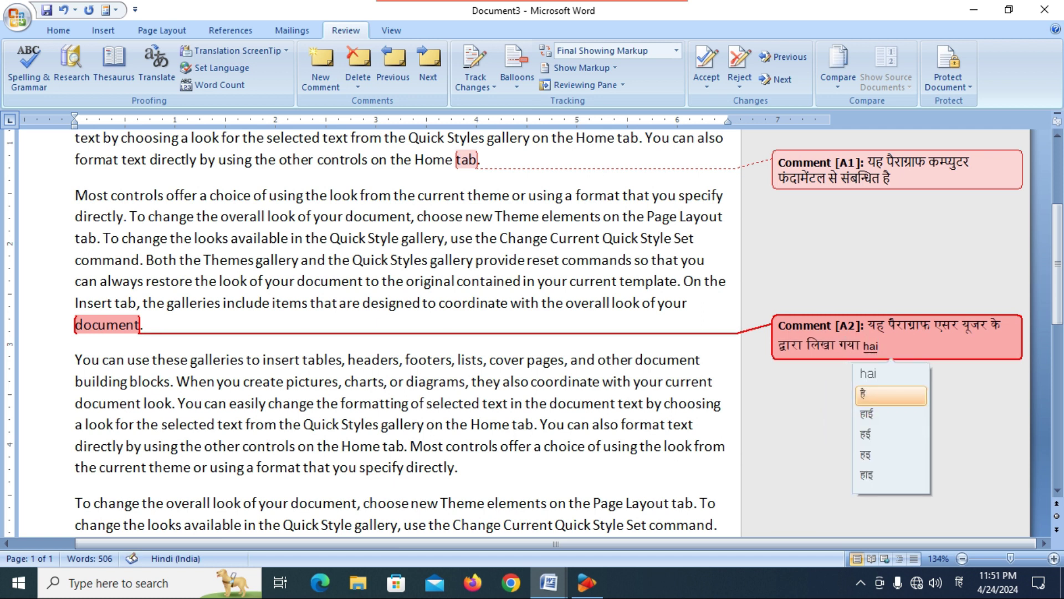
{"action": "left_click", "coordinate": [446, 426]}
{"action": "scroll", "coordinate": [453, 390], "scroll_direction": "down", "scroll_amount": 3}
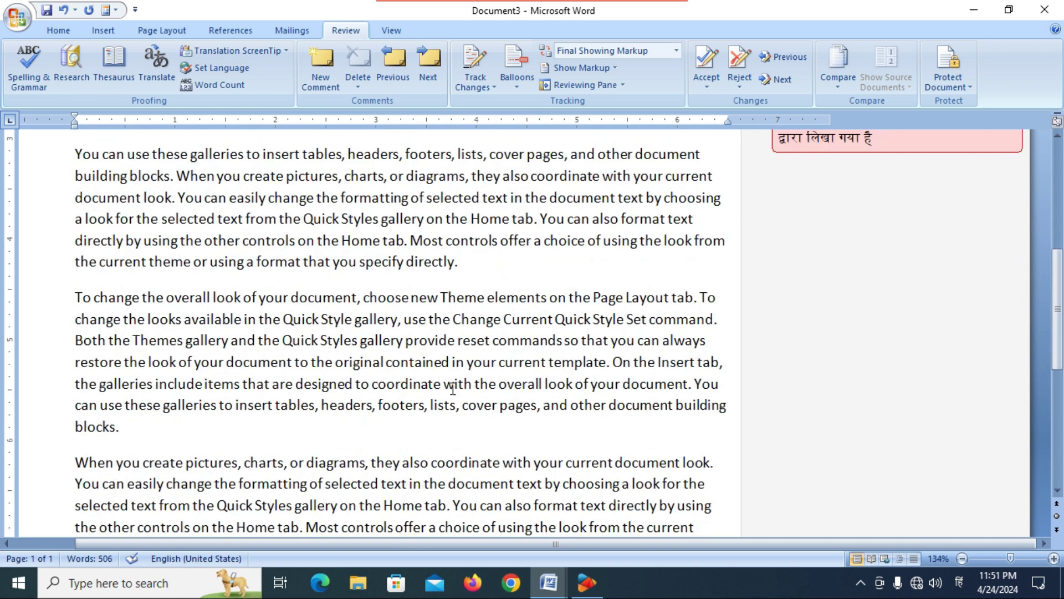
{"action": "scroll", "coordinate": [453, 390], "scroll_direction": "down", "scroll_amount": 2}
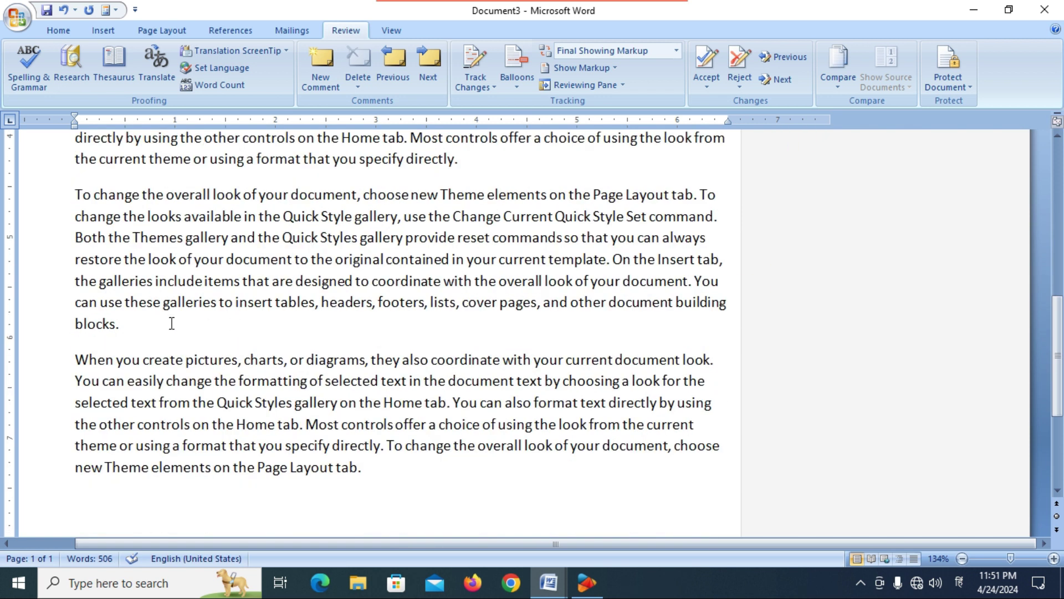
{"action": "scroll", "coordinate": [171, 323], "scroll_direction": "up", "scroll_amount": 3}
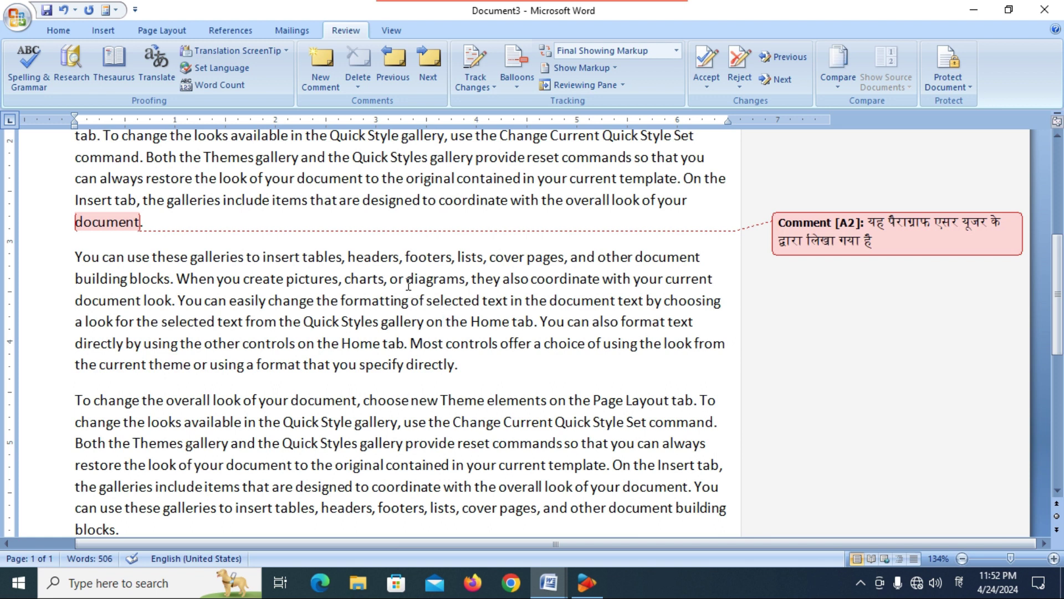
{"action": "scroll", "coordinate": [404, 261], "scroll_direction": "down", "scroll_amount": 5}
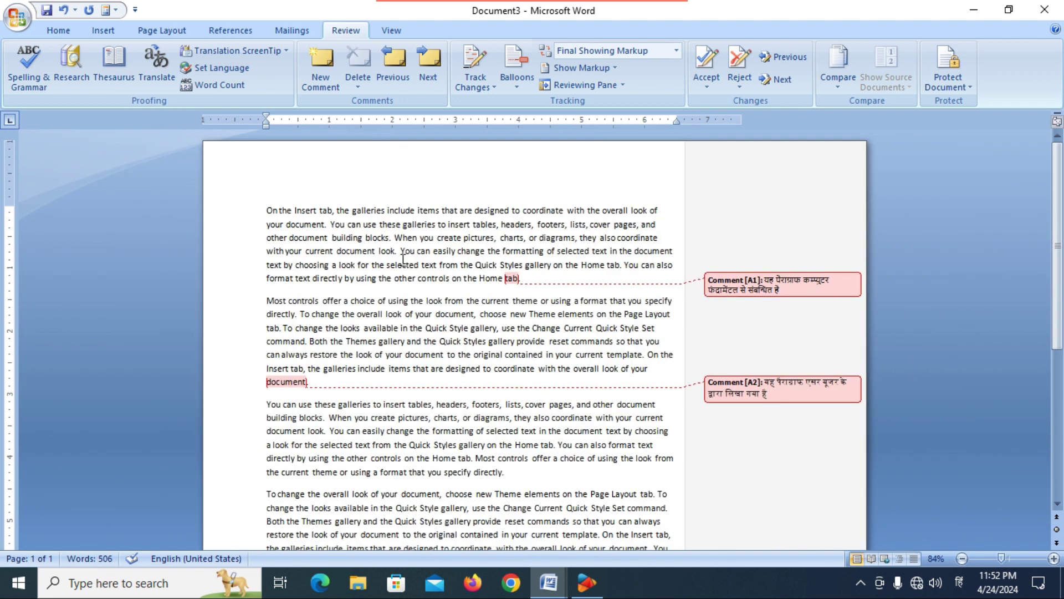
{"action": "scroll", "coordinate": [403, 259], "scroll_direction": "down", "scroll_amount": 4}
{"action": "scroll", "coordinate": [403, 258], "scroll_direction": "up", "scroll_amount": 3}
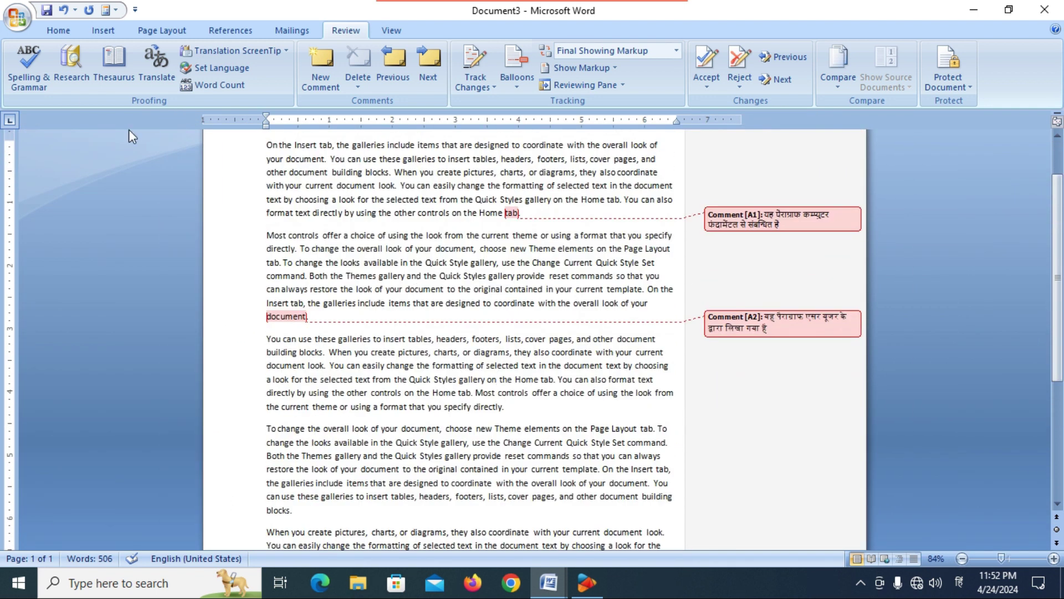
Examine the comment balloons in the print preview at 100% zoom, and close the preview
{"action": "left_click", "coordinate": [26, 16]}
{"action": "mouse_move", "coordinate": [49, 190]}
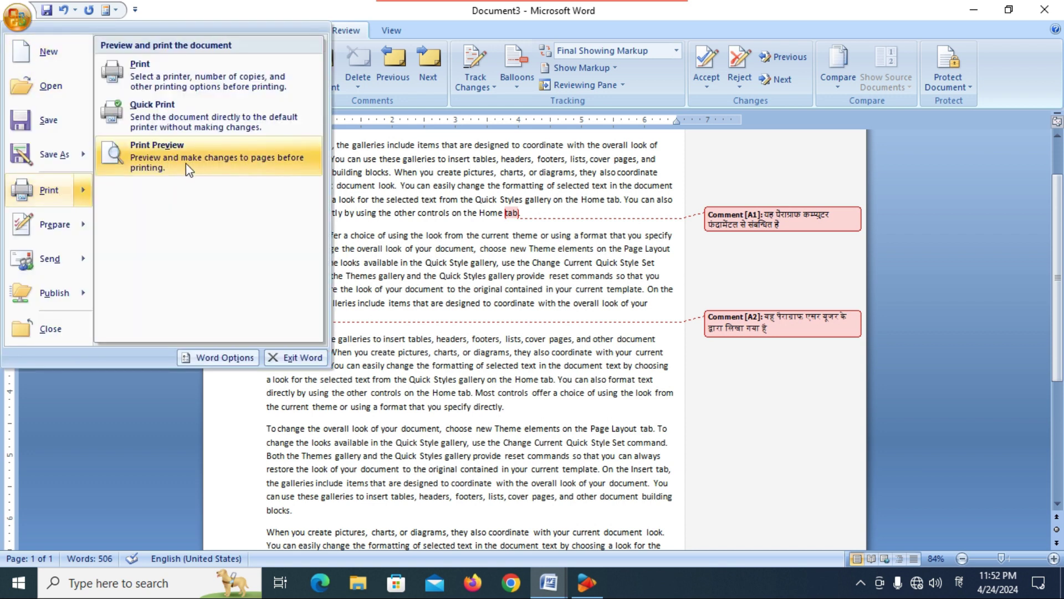
{"action": "left_click", "coordinate": [195, 159]}
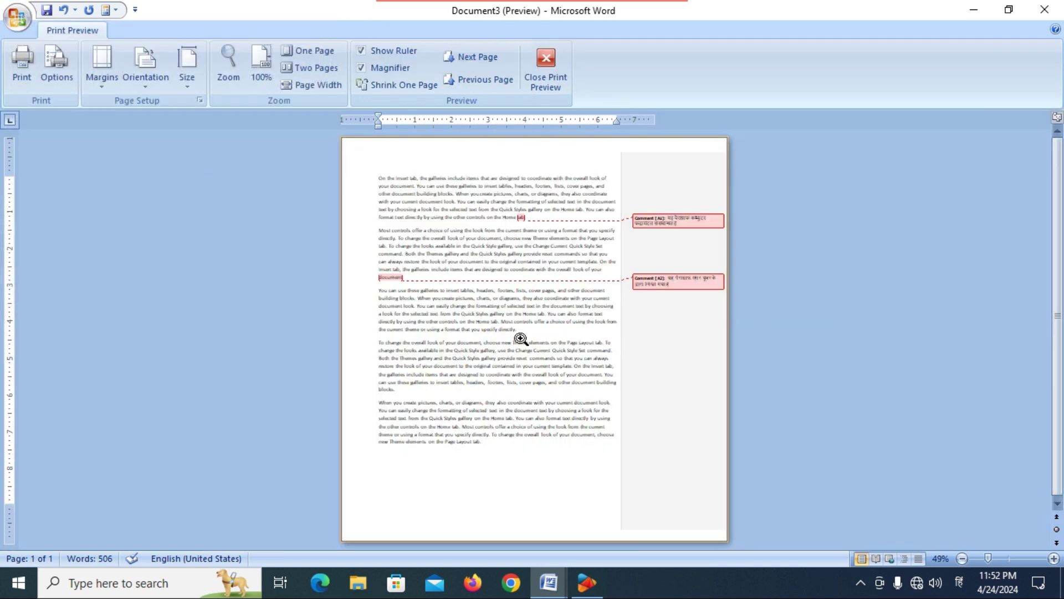
{"action": "left_click", "coordinate": [520, 339]}
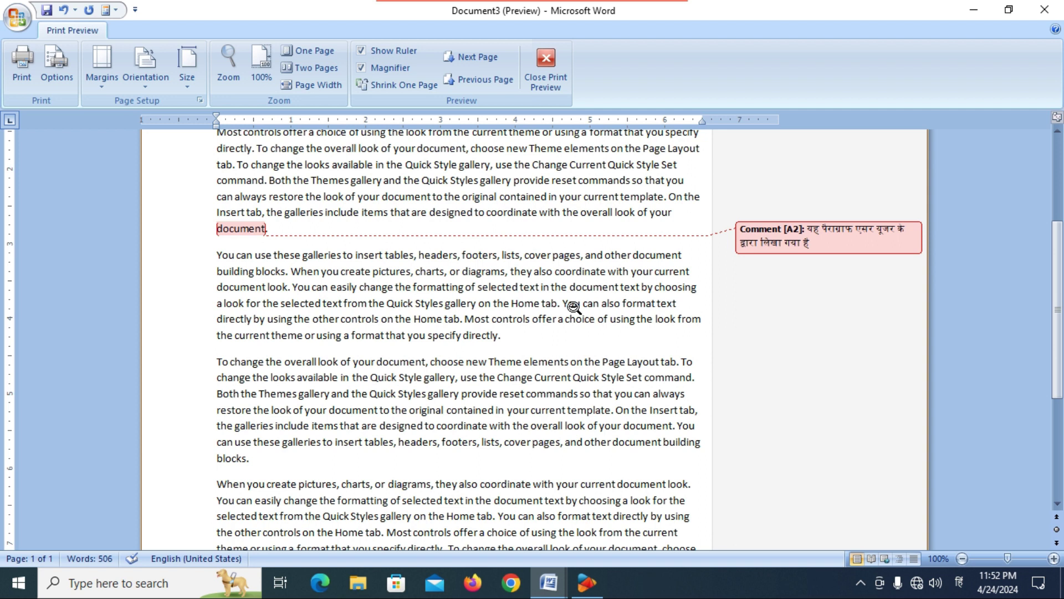
{"action": "scroll", "coordinate": [574, 307], "scroll_direction": "up", "scroll_amount": 3}
{"action": "left_click", "coordinate": [545, 66]}
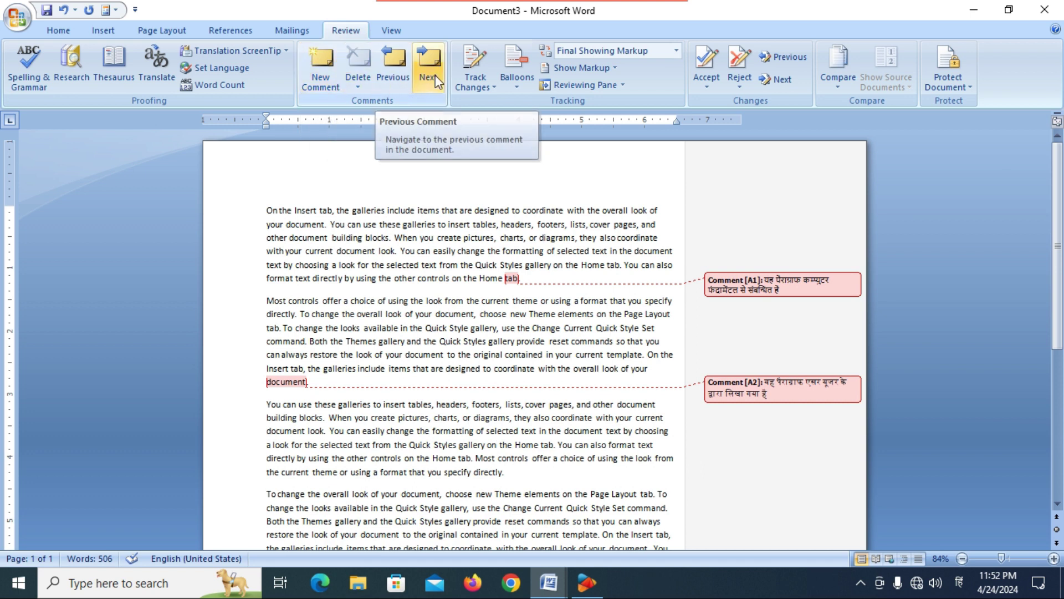
{"action": "scroll", "coordinate": [567, 301], "scroll_direction": "down", "scroll_amount": 4}
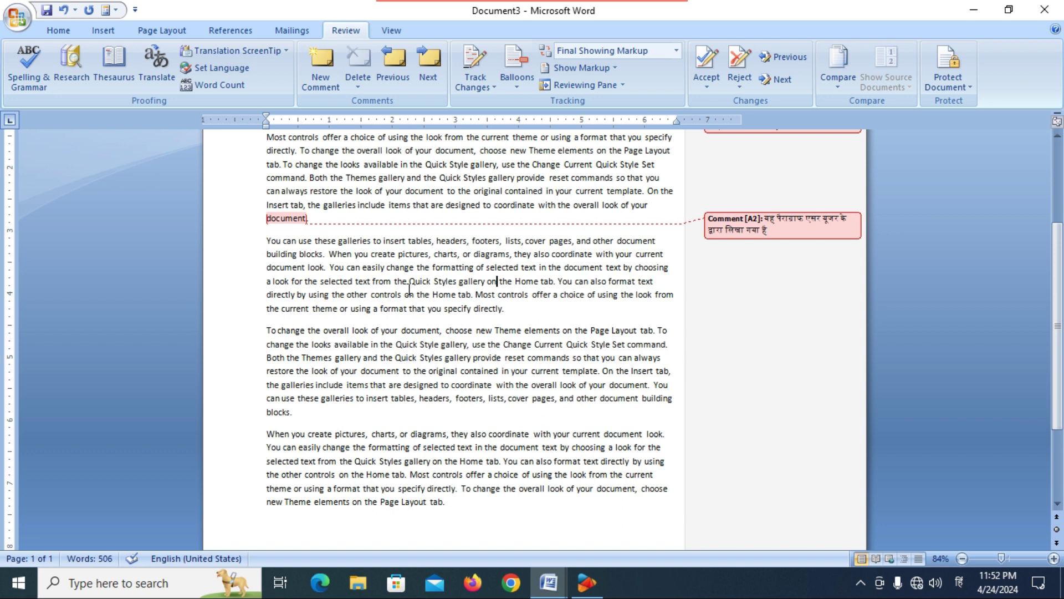
{"action": "scroll", "coordinate": [469, 317], "scroll_direction": "up", "scroll_amount": 3}
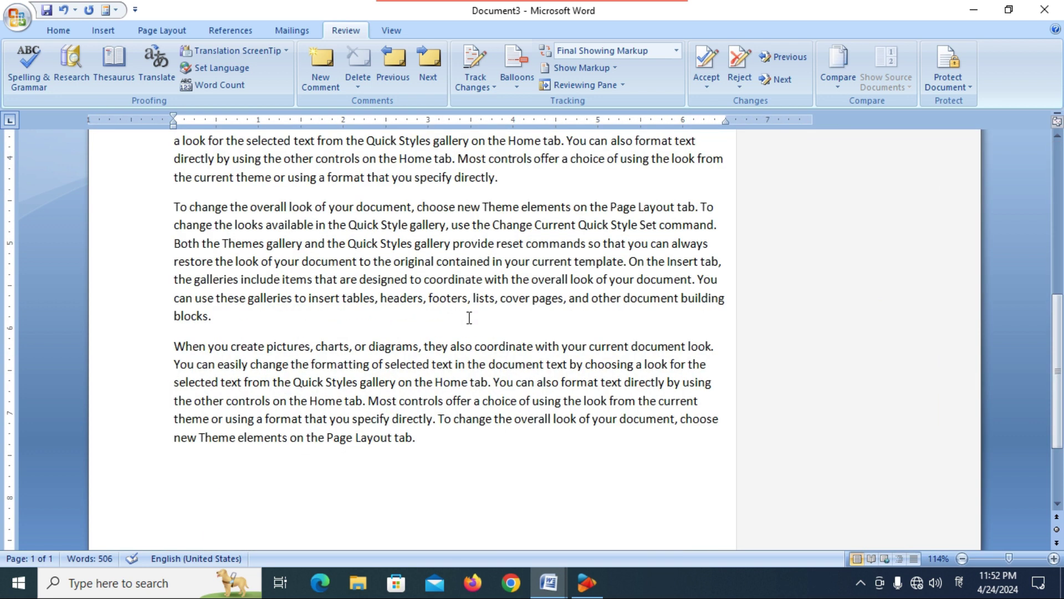
Insert a new comment on the word "command" at the end of the fourth paragraph's first two sentences
{"action": "scroll", "coordinate": [469, 318], "scroll_direction": "up", "scroll_amount": 4}
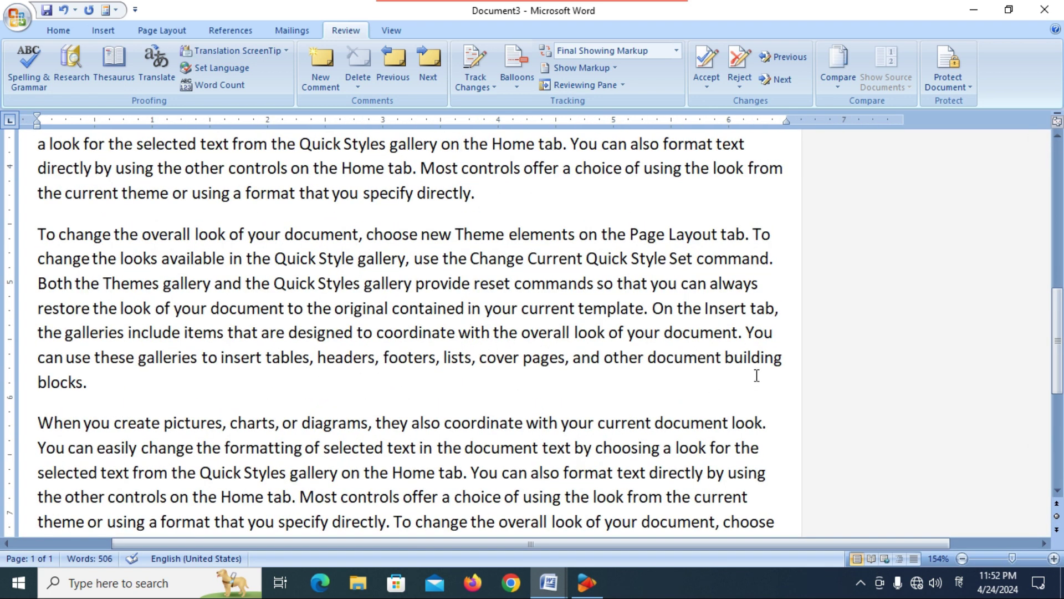
{"action": "scroll", "coordinate": [757, 375], "scroll_direction": "up", "scroll_amount": 1}
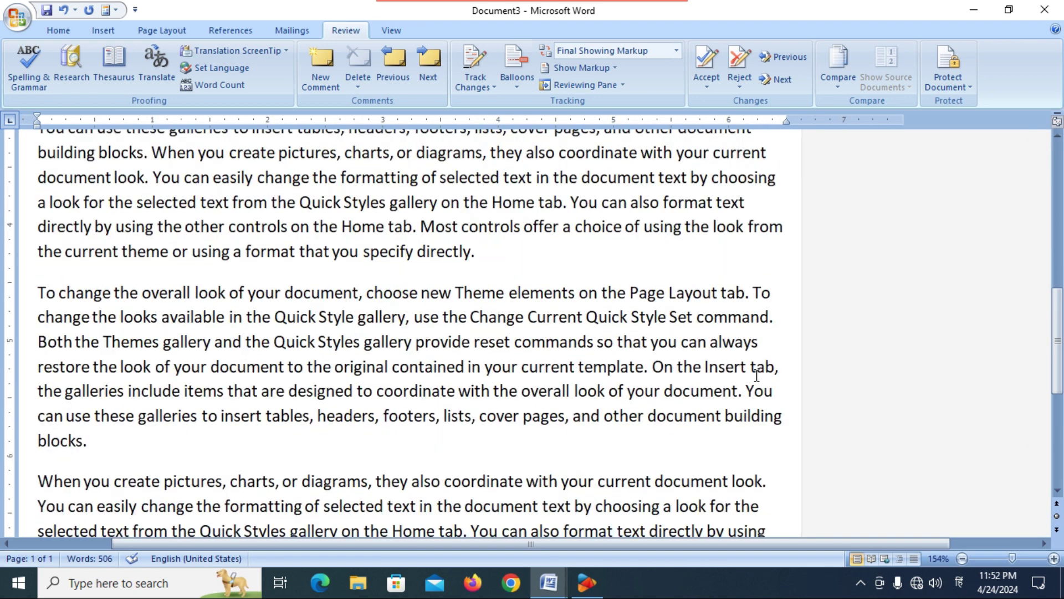
{"action": "left_click", "coordinate": [751, 316]}
{"action": "scroll", "coordinate": [737, 347], "scroll_direction": "up", "scroll_amount": 1}
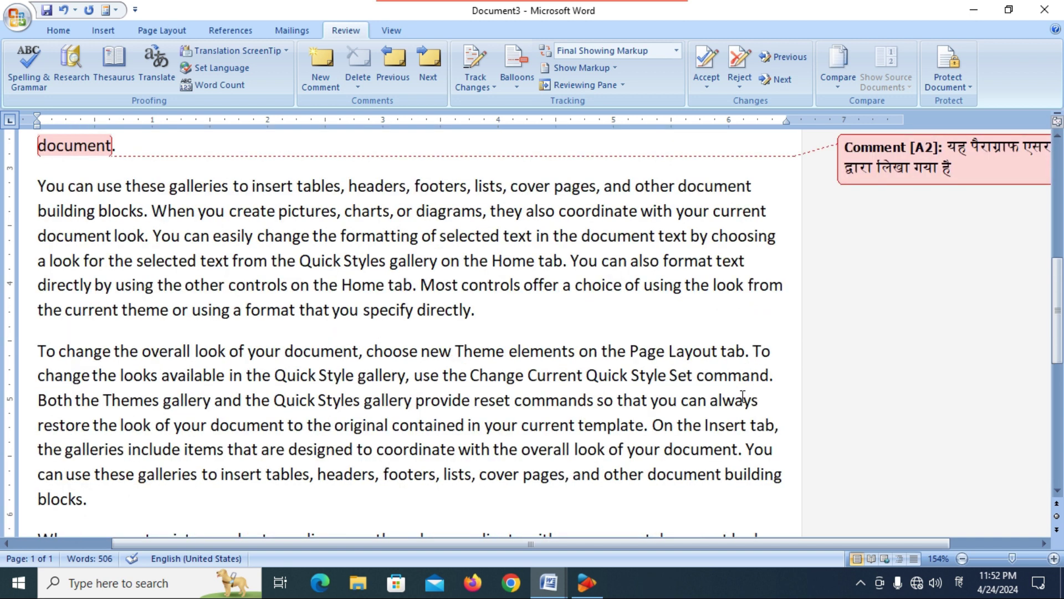
{"action": "left_click", "coordinate": [772, 376]}
{"action": "left_click", "coordinate": [324, 69]}
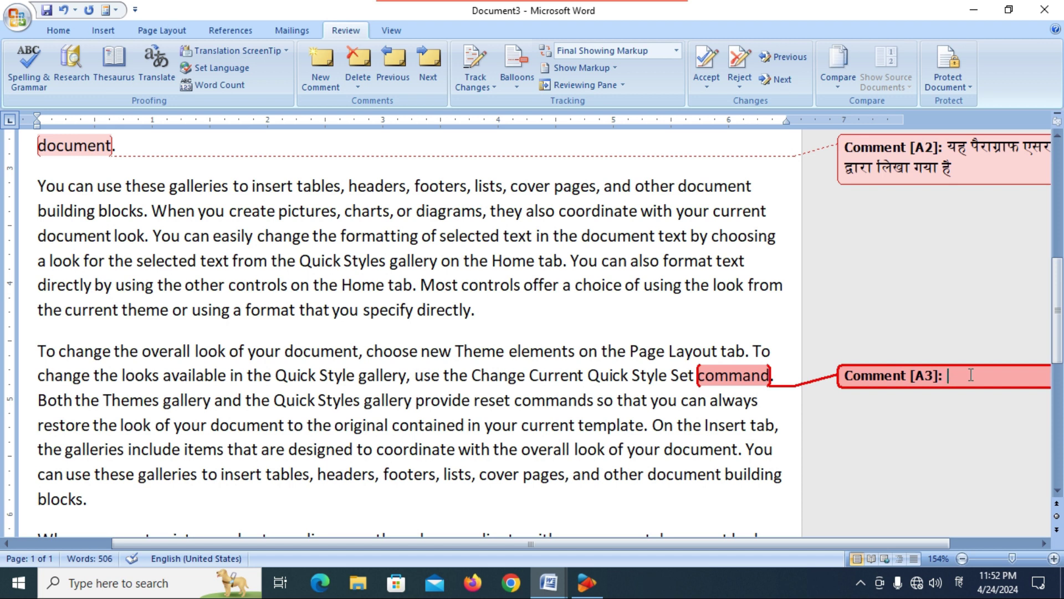
Switch the input language to English, write the comment "Synonym of Command is Instruction", and return to the body text
{"action": "key", "text": "super+space"}
{"action": "type", "text": "Syno"}
{"action": "type", "text": "nyms"}
{"action": "key", "text": "BackSpace"}
{"action": "key", "text": "BackSpace"}
{"action": "type", "text": "of Command"}
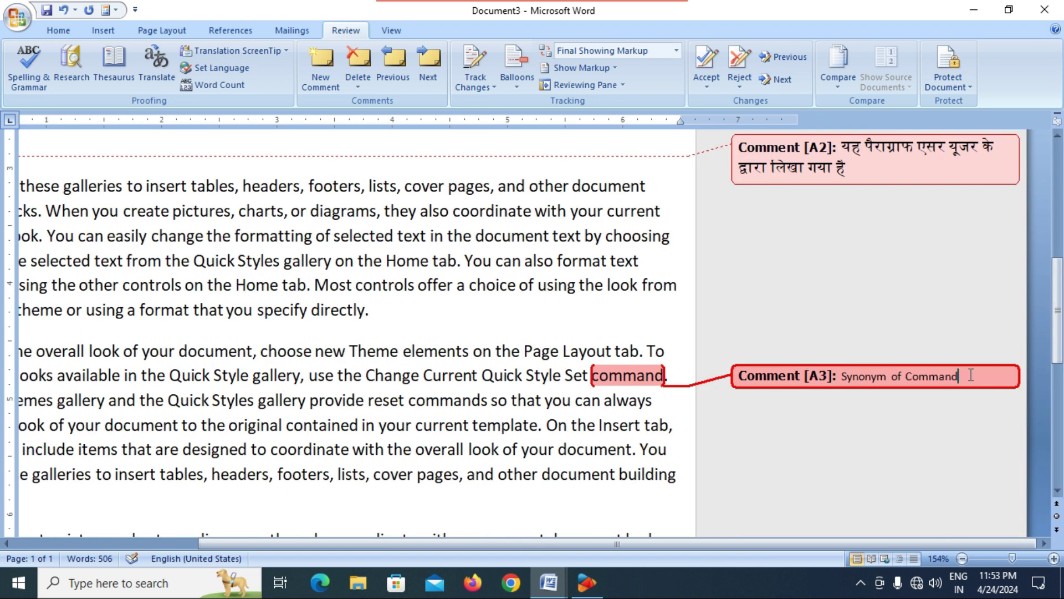
{"action": "type", "text": " is Instructuo"}
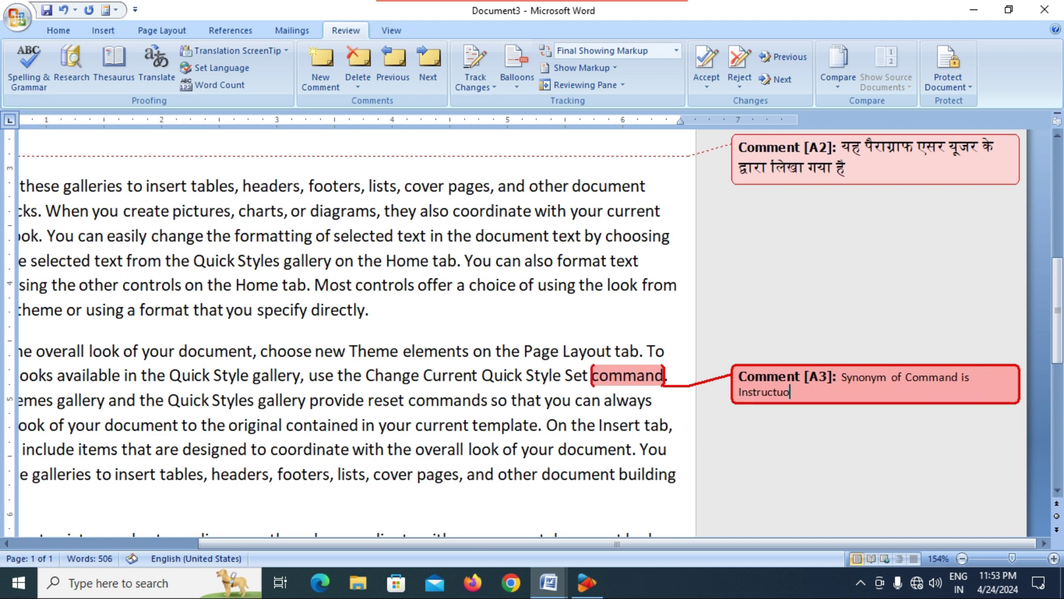
{"action": "key", "text": "BackSpace"}
{"action": "key", "text": "BackSpace"}
{"action": "type", "text": "ion"}
{"action": "left_click", "coordinate": [617, 419]}
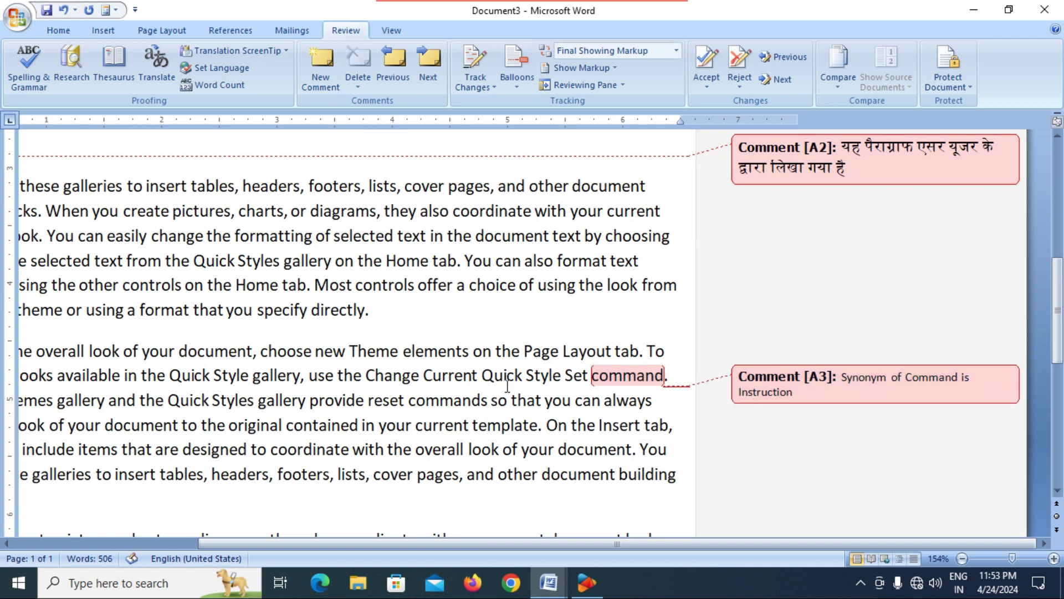
Go forward through the document's comments from the first to the third, and go back to the first one
{"action": "scroll", "coordinate": [521, 347], "scroll_direction": "down", "scroll_amount": 7}
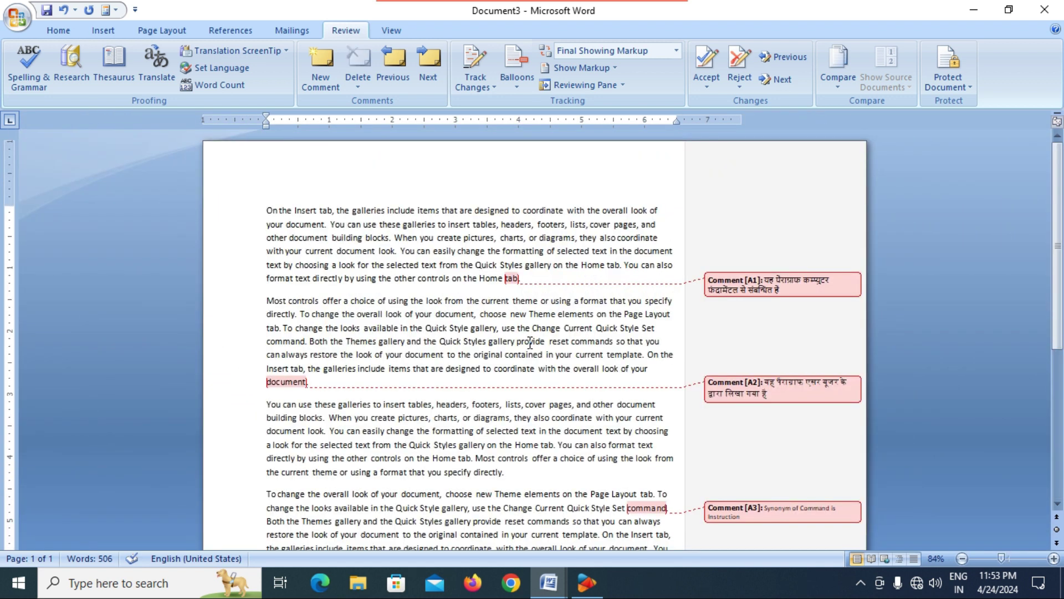
{"action": "left_click", "coordinate": [481, 315]}
{"action": "left_click", "coordinate": [554, 265]}
{"action": "left_click", "coordinate": [427, 60]}
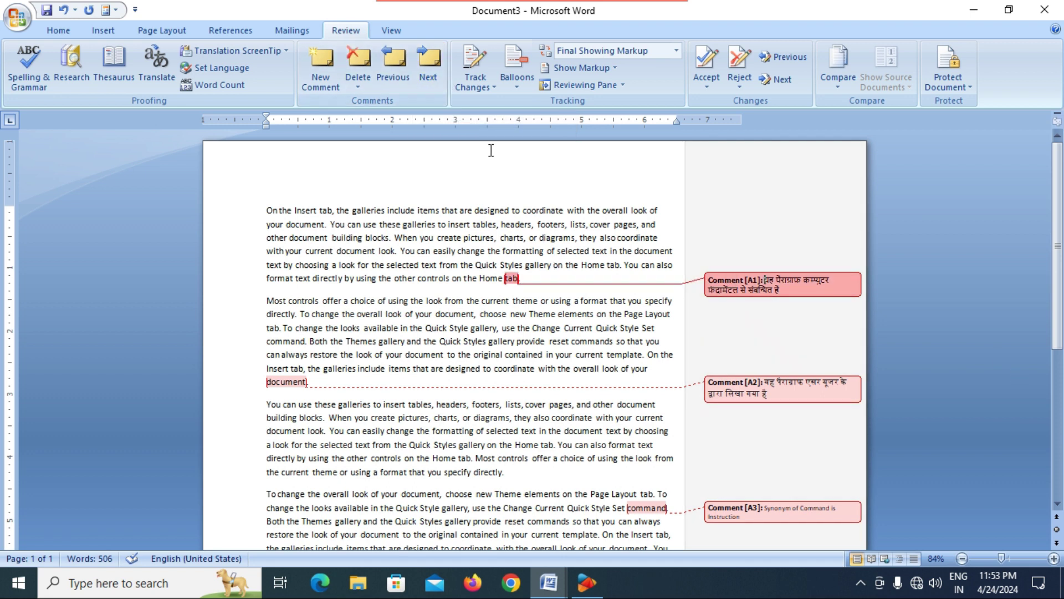
{"action": "left_click", "coordinate": [441, 58]}
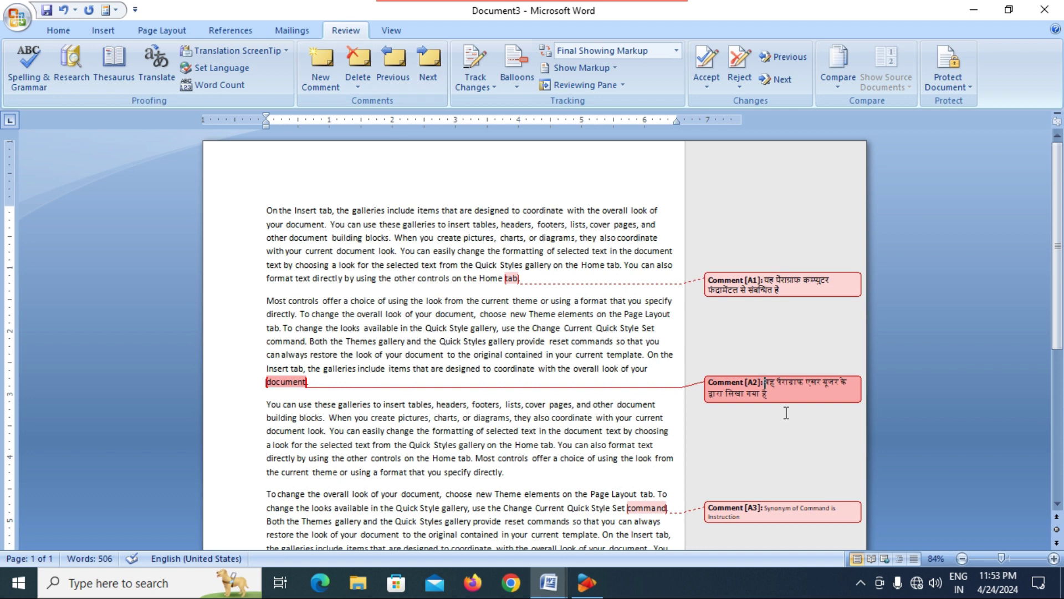
{"action": "left_click", "coordinate": [437, 64]}
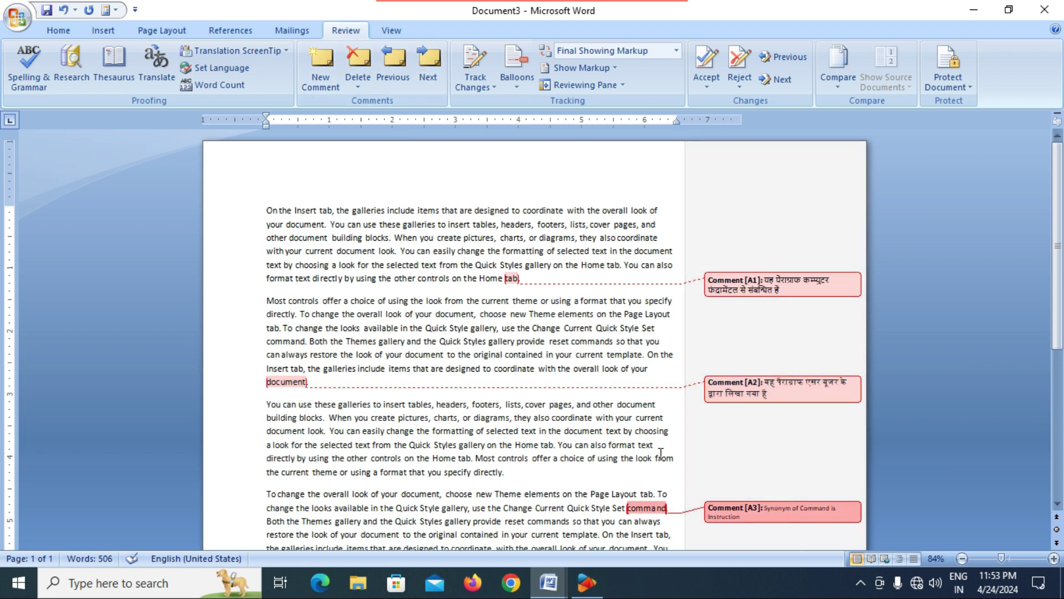
{"action": "left_click", "coordinate": [395, 62]}
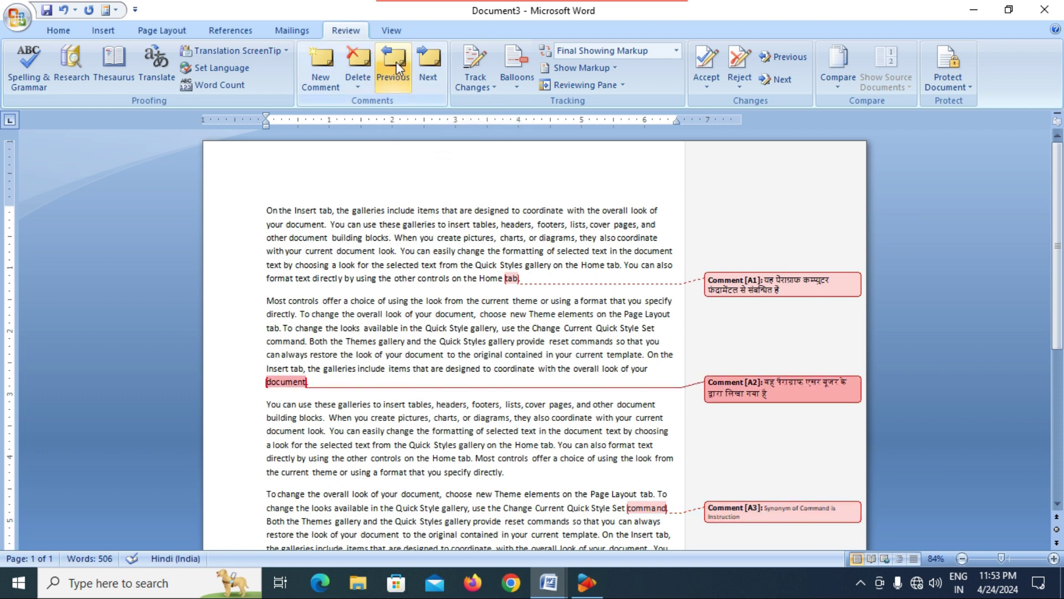
{"action": "left_click", "coordinate": [396, 62]}
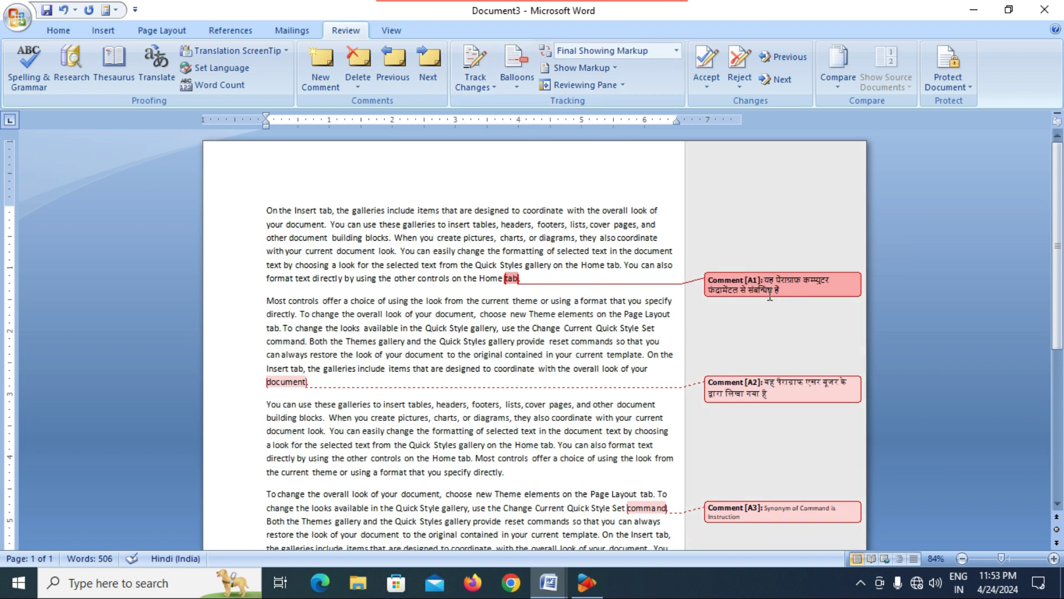
Examine the author and time details of the comments attached to the words "tab", "document" and "command"
{"action": "mouse_move", "coordinate": [767, 283]}
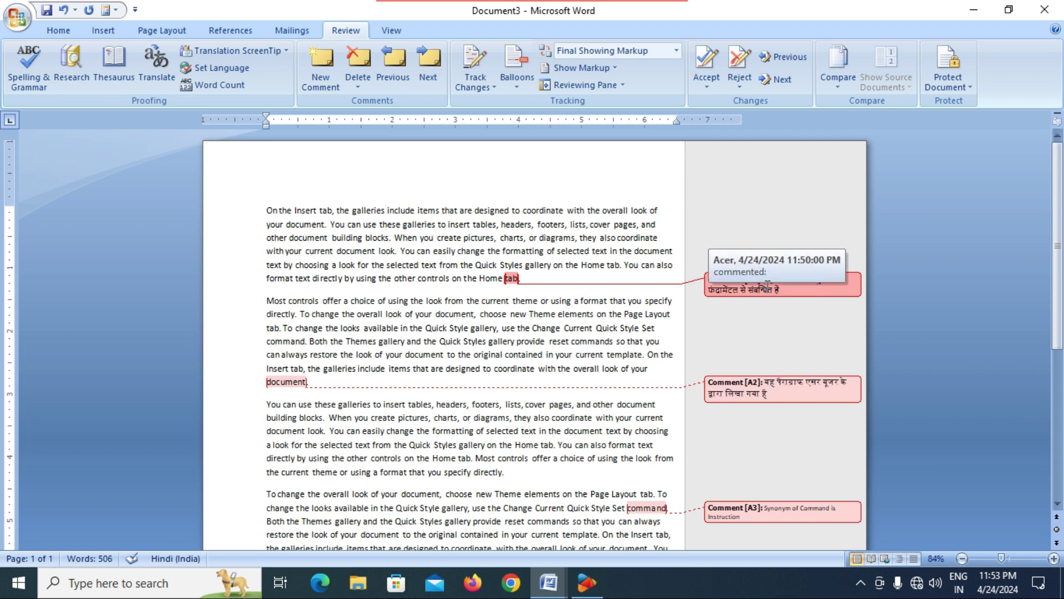
{"action": "scroll", "coordinate": [765, 283], "scroll_direction": "up", "scroll_amount": 3, "text": "ctrl"}
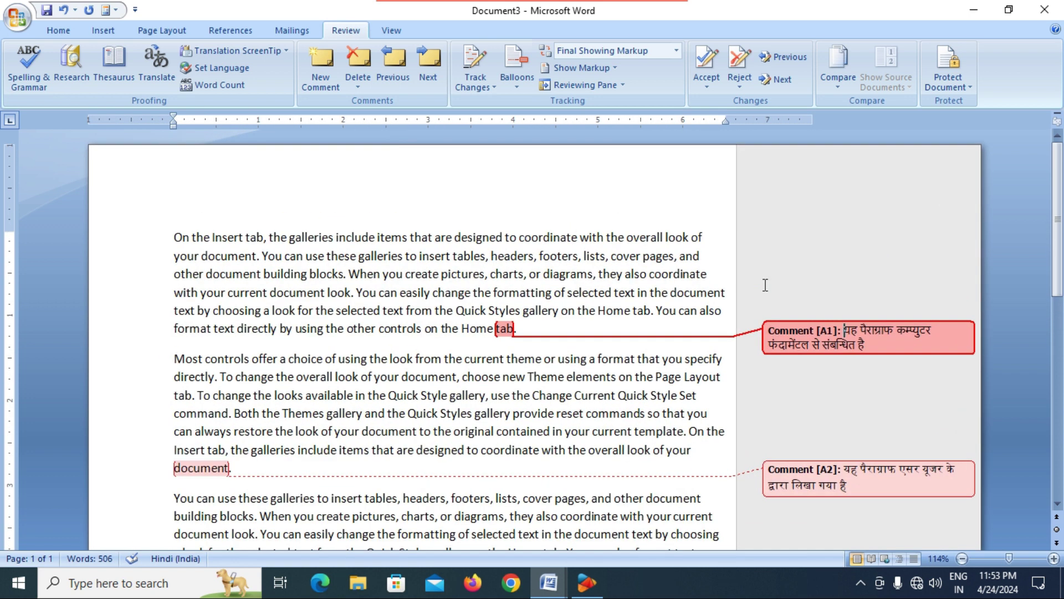
{"action": "scroll", "coordinate": [773, 271], "scroll_direction": "down", "scroll_amount": 1}
{"action": "left_click", "coordinate": [554, 351]}
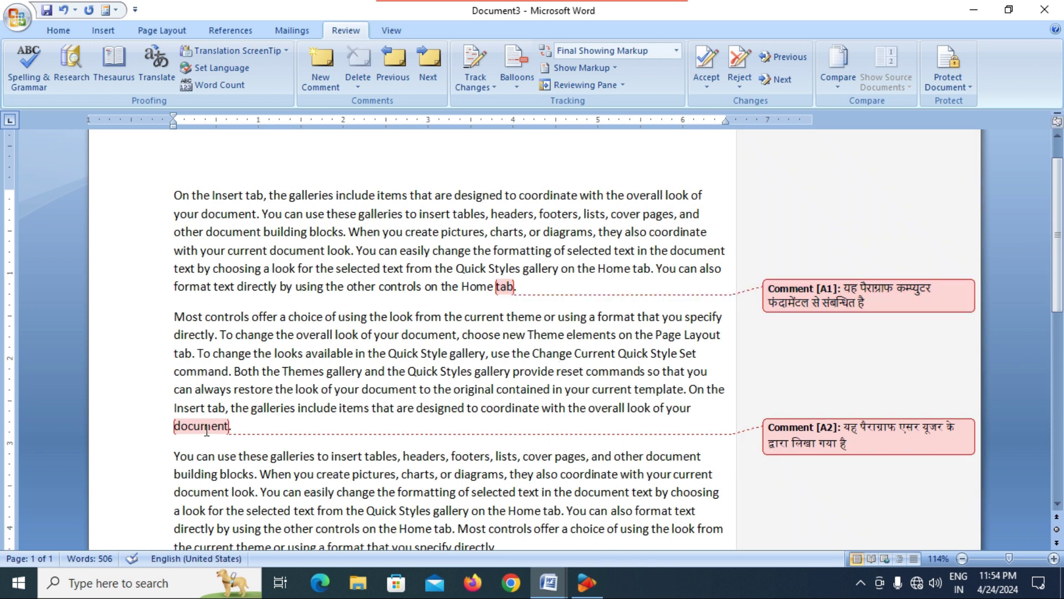
{"action": "mouse_move", "coordinate": [206, 430]}
{"action": "mouse_move", "coordinate": [511, 292]}
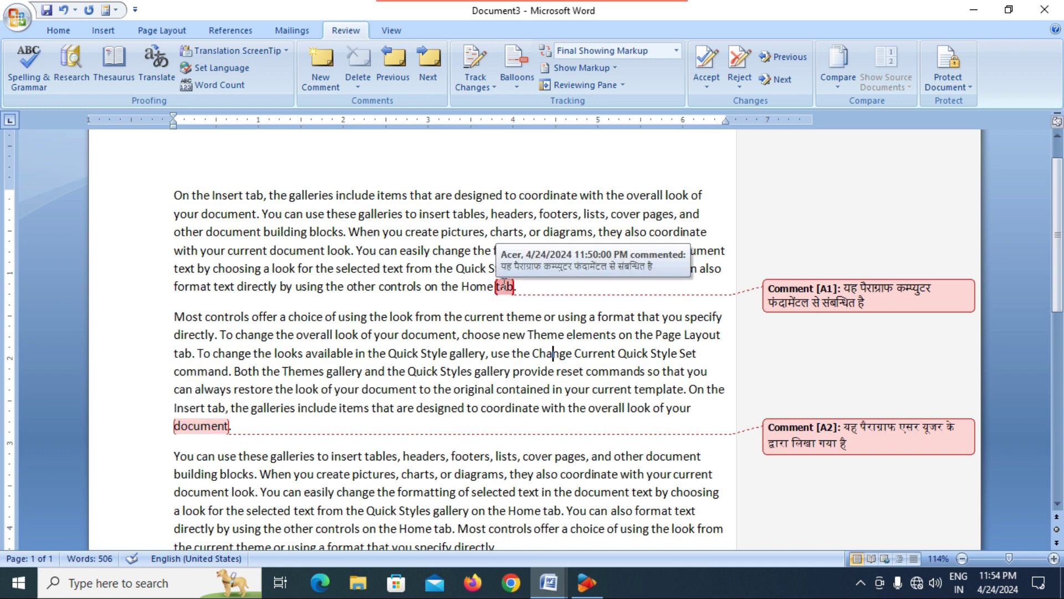
{"action": "scroll", "coordinate": [490, 343], "scroll_direction": "down", "scroll_amount": 4}
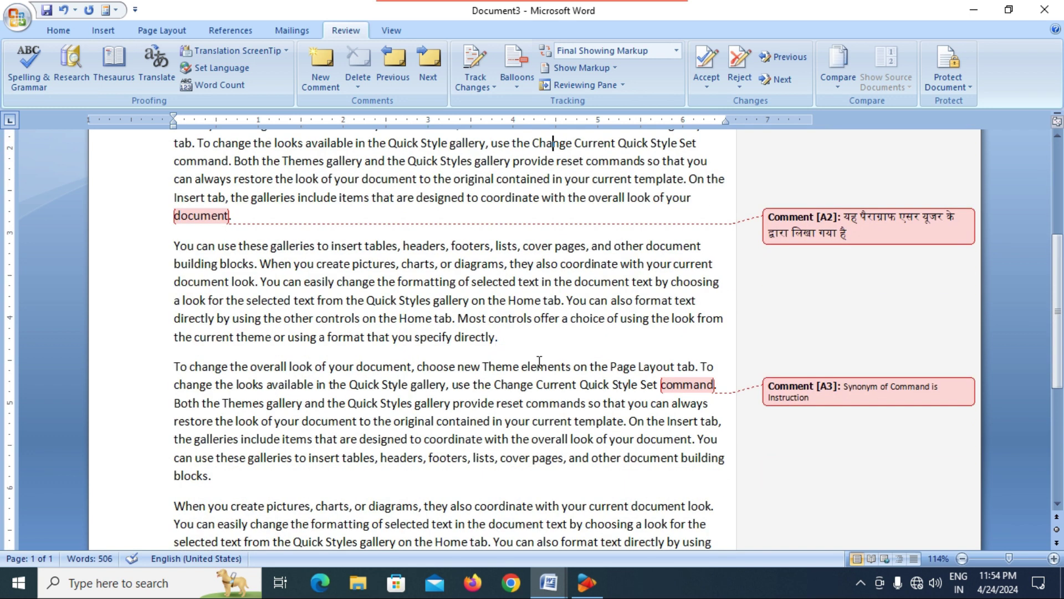
{"action": "mouse_move", "coordinate": [697, 384]}
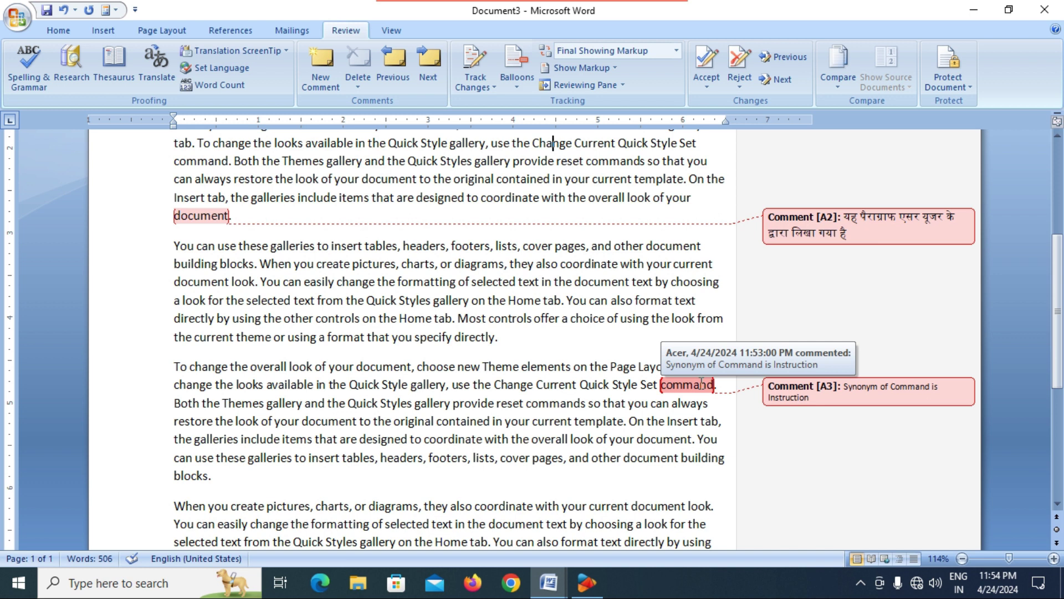
{"action": "scroll", "coordinate": [374, 377], "scroll_direction": "up", "scroll_amount": 2}
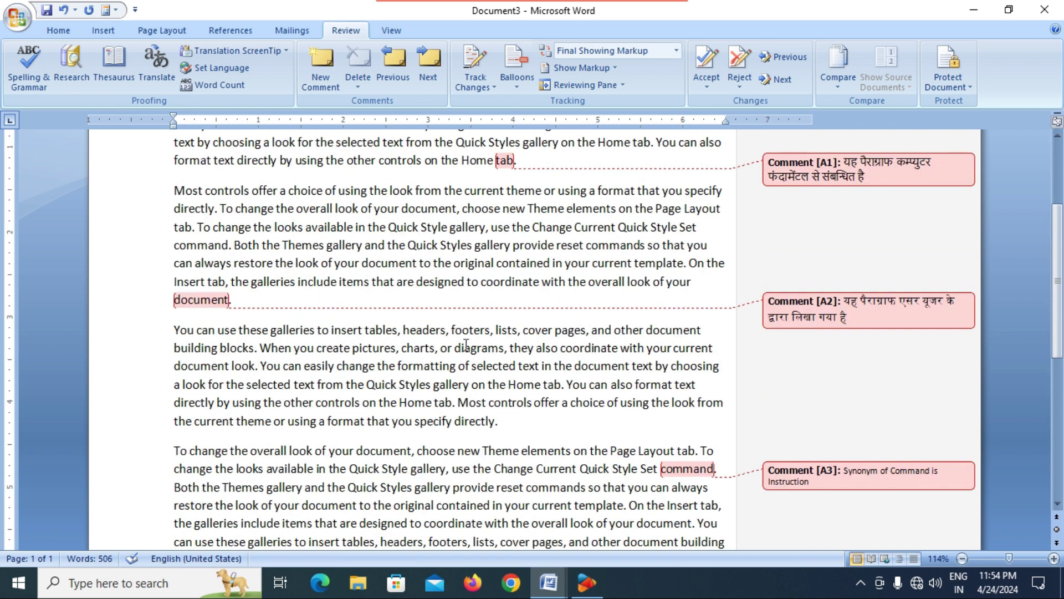
{"action": "scroll", "coordinate": [731, 315], "scroll_direction": "up", "scroll_amount": 3}
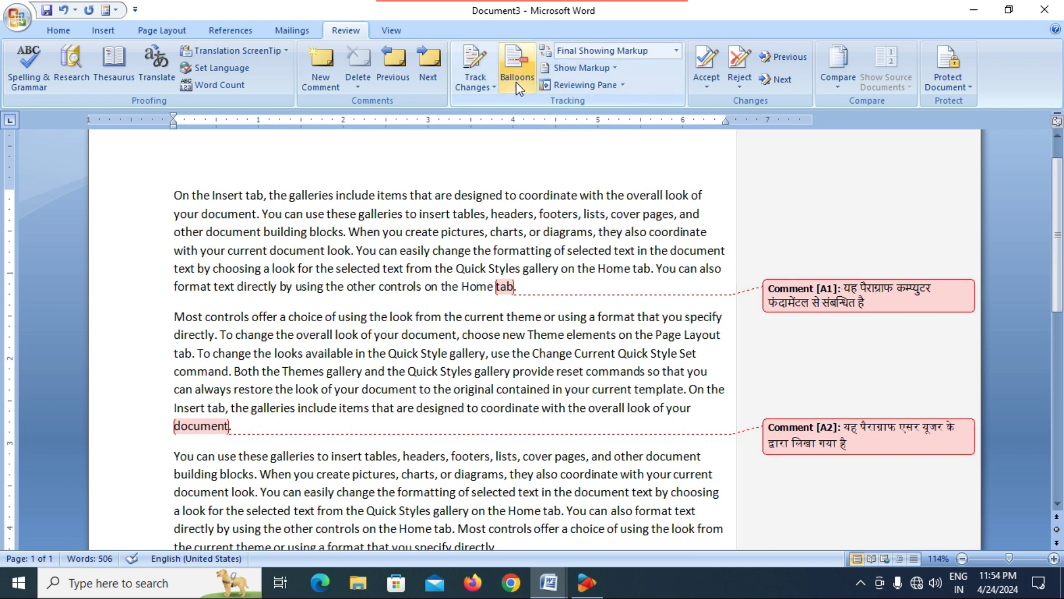
Show all revisions inline, and switch back to showing only comments and formatting in balloons
{"action": "left_click", "coordinate": [517, 82]}
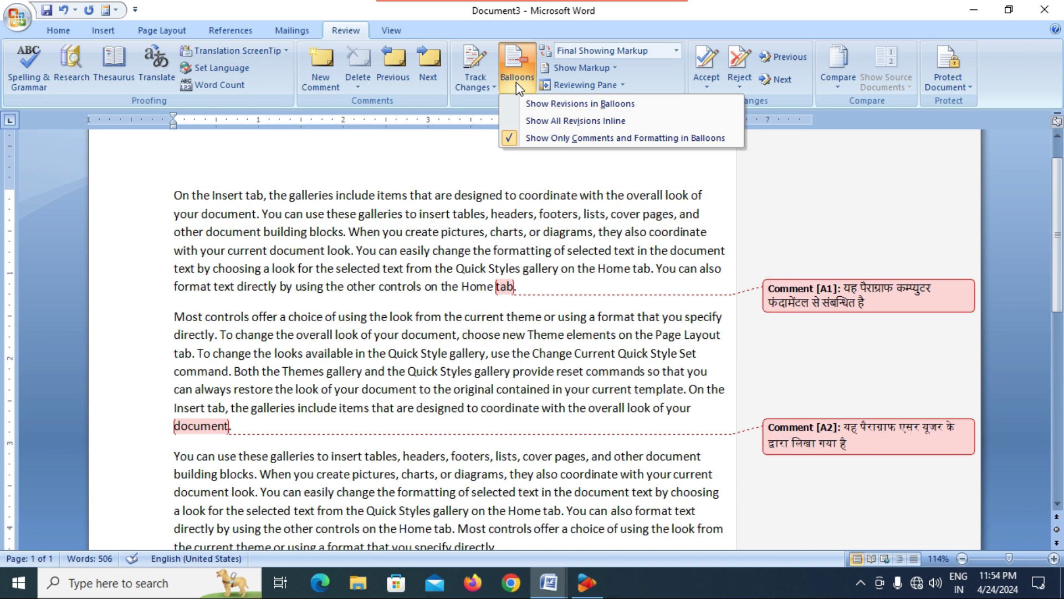
{"action": "left_click", "coordinate": [545, 124]}
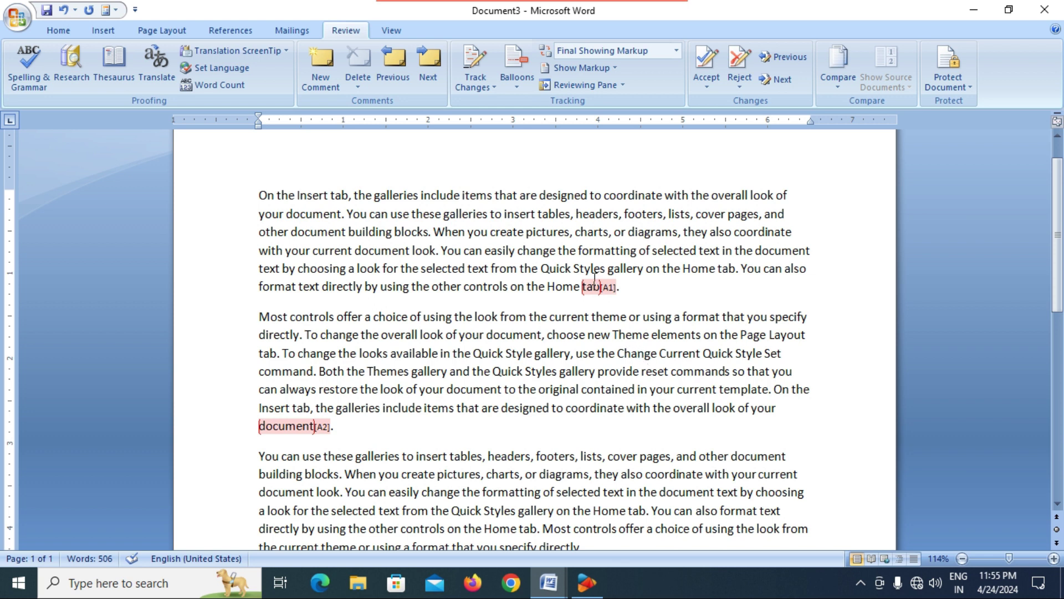
{"action": "mouse_move", "coordinate": [600, 286]}
{"action": "left_click", "coordinate": [519, 83]}
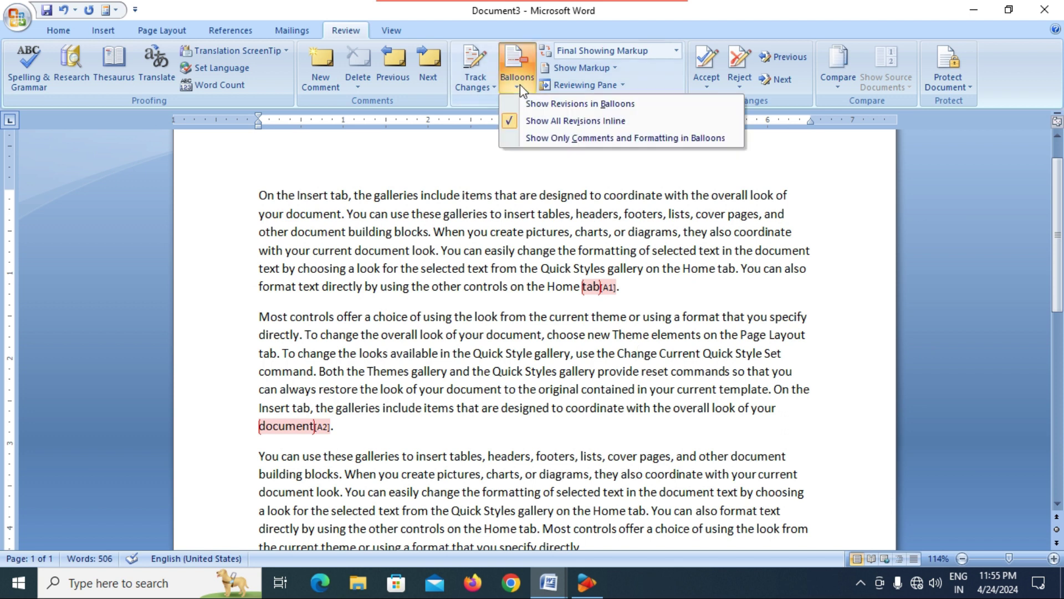
{"action": "left_click", "coordinate": [547, 137]}
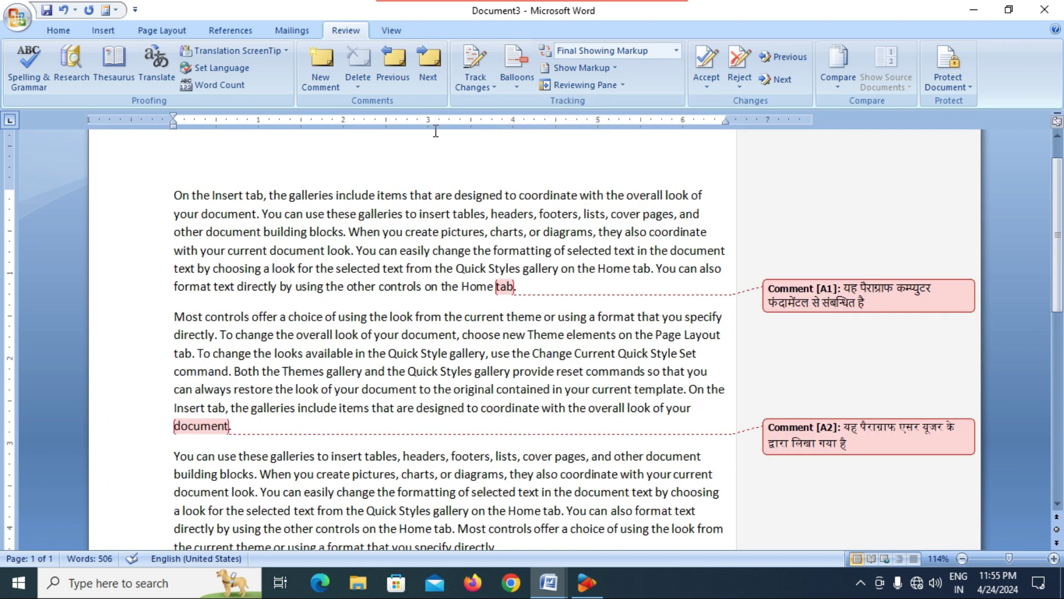
Show all revisions inline again, and change the setting to show revisions in balloons
{"action": "left_click", "coordinate": [486, 88]}
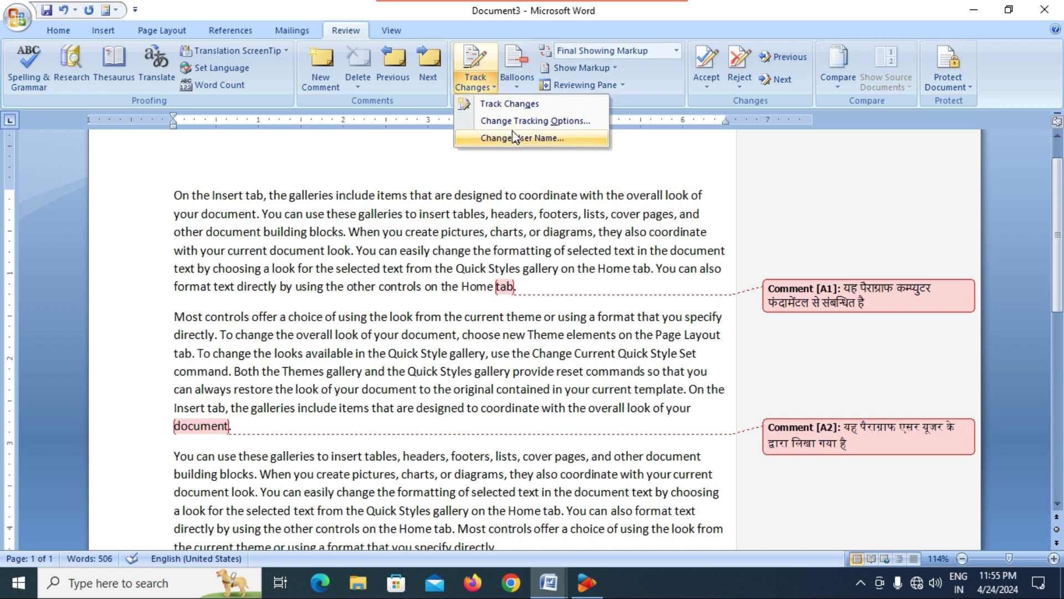
{"action": "left_click", "coordinate": [517, 83]}
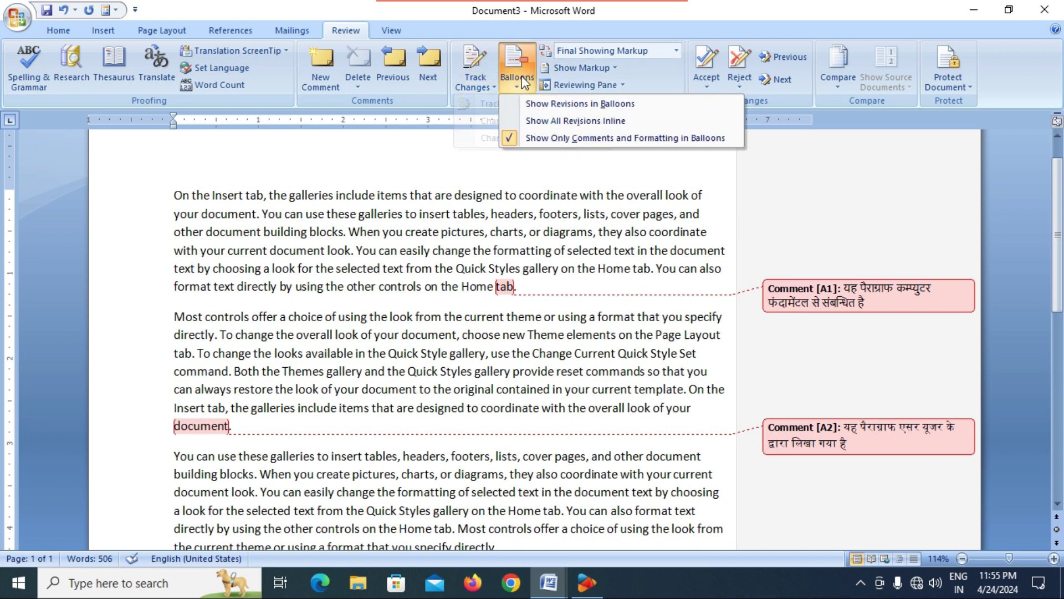
{"action": "left_click", "coordinate": [544, 122]}
{"action": "left_click", "coordinate": [517, 83]}
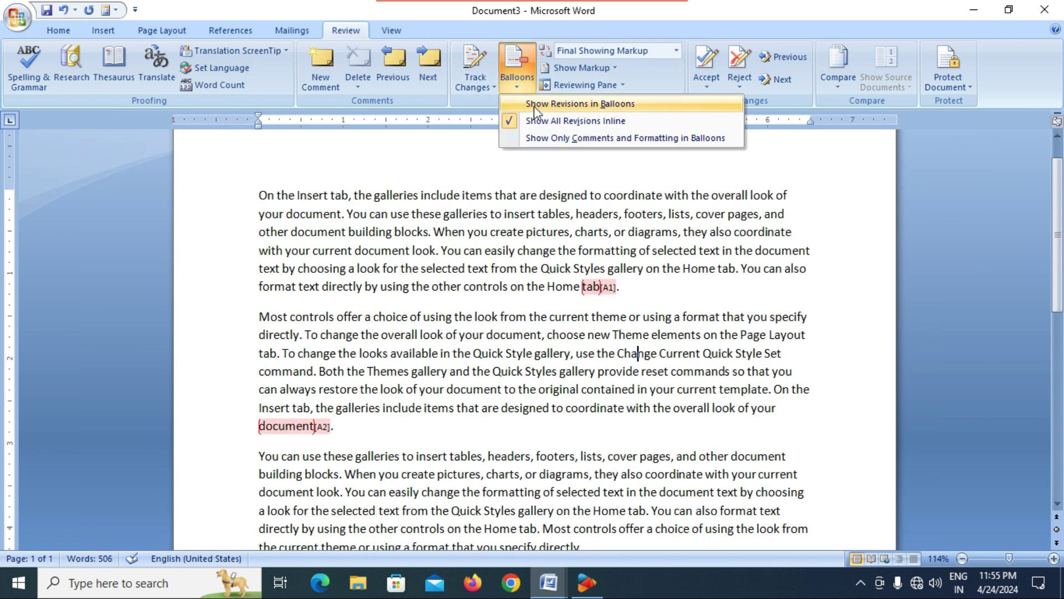
{"action": "left_click", "coordinate": [534, 105]}
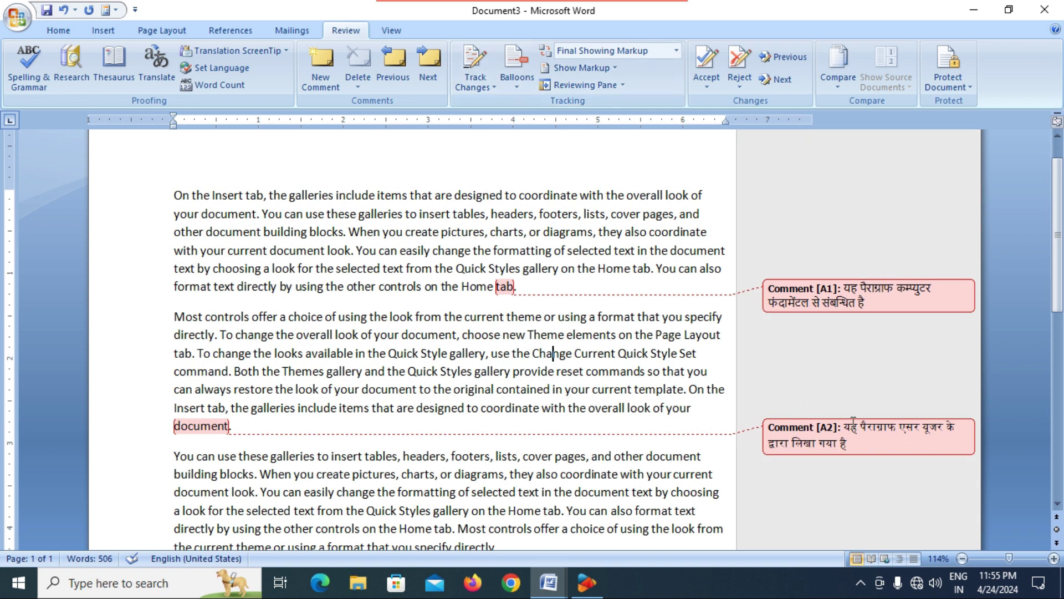
Change the balloon setting to show all revisions inline, and review the comment marks in the paragraphs
{"action": "scroll", "coordinate": [856, 422], "scroll_direction": "down", "scroll_amount": 1}
{"action": "left_click", "coordinate": [507, 86]}
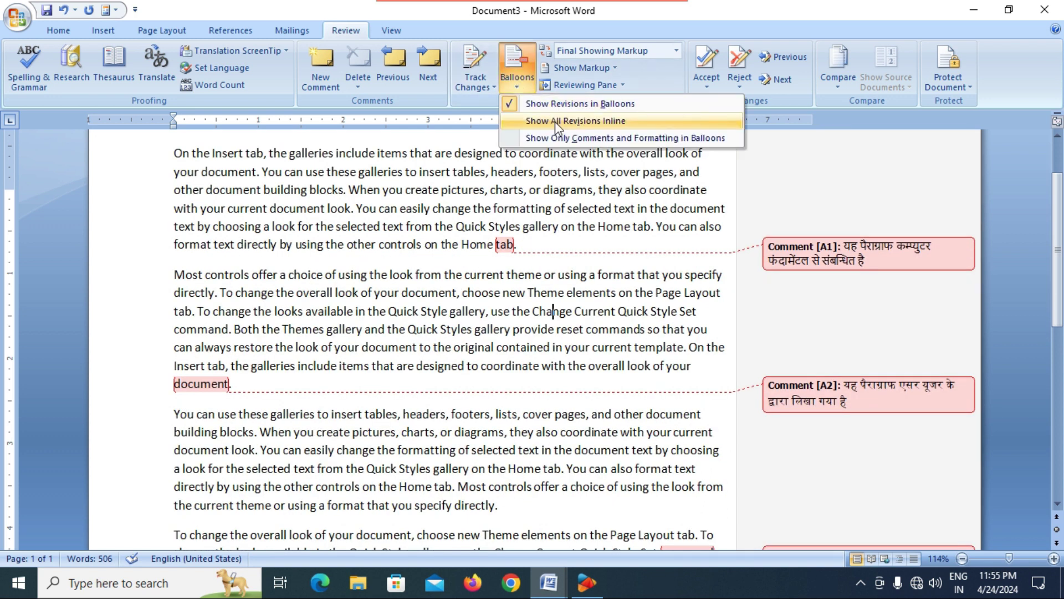
{"action": "left_click", "coordinate": [554, 122]}
{"action": "scroll", "coordinate": [637, 311], "scroll_direction": "down", "scroll_amount": 2}
{"action": "scroll", "coordinate": [618, 293], "scroll_direction": "down", "scroll_amount": 1}
{"action": "scroll", "coordinate": [613, 284], "scroll_direction": "up", "scroll_amount": 5}
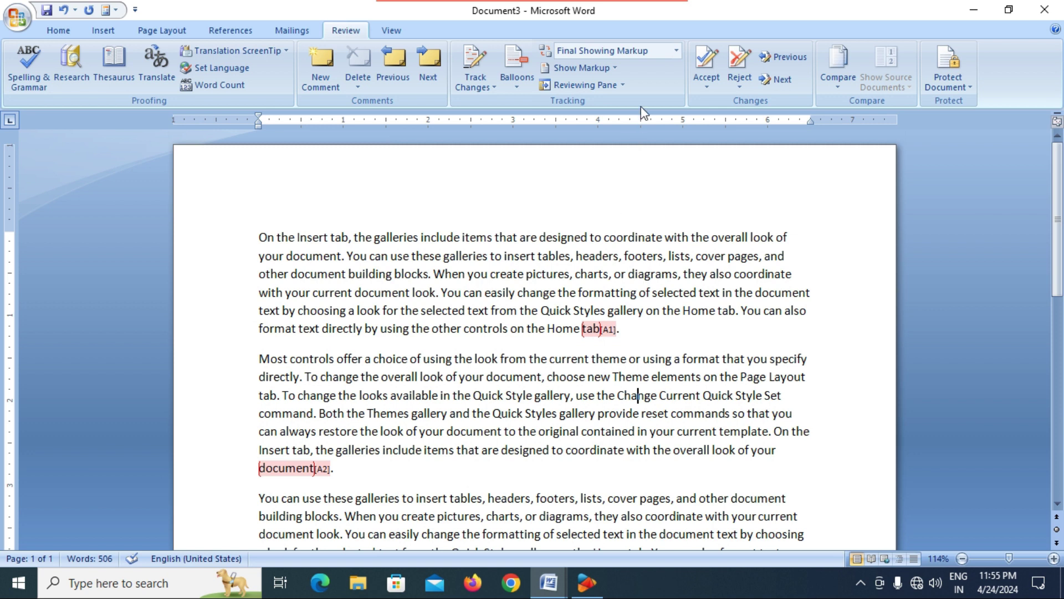
Set the review display to Original, check the paragraphs, and change it to Original Showing Markup
{"action": "left_click", "coordinate": [645, 55]}
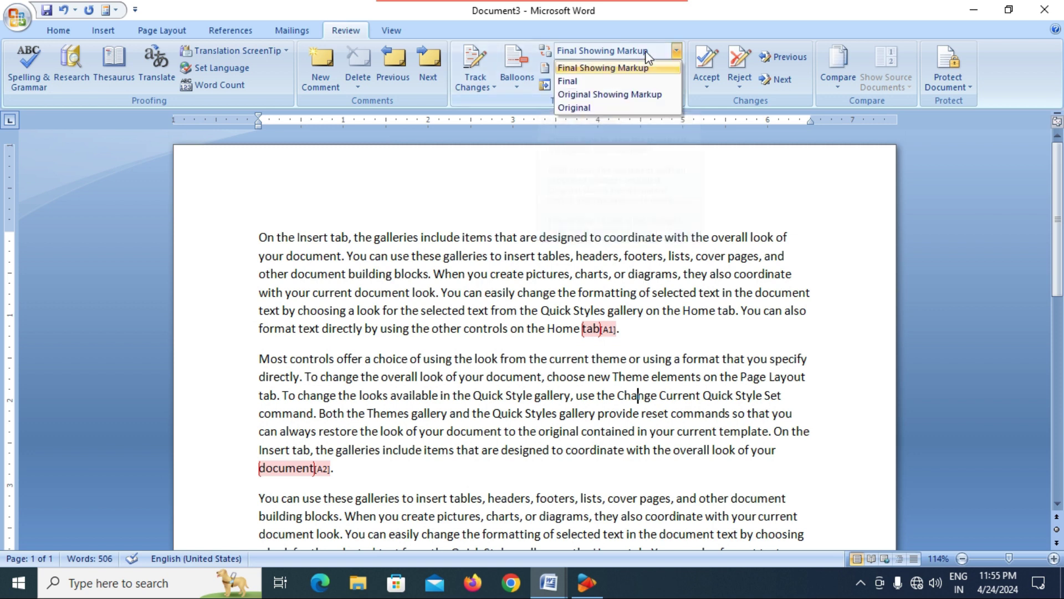
{"action": "left_click", "coordinate": [602, 110]}
{"action": "left_click", "coordinate": [638, 395]}
{"action": "scroll", "coordinate": [491, 403], "scroll_direction": "down", "scroll_amount": 2}
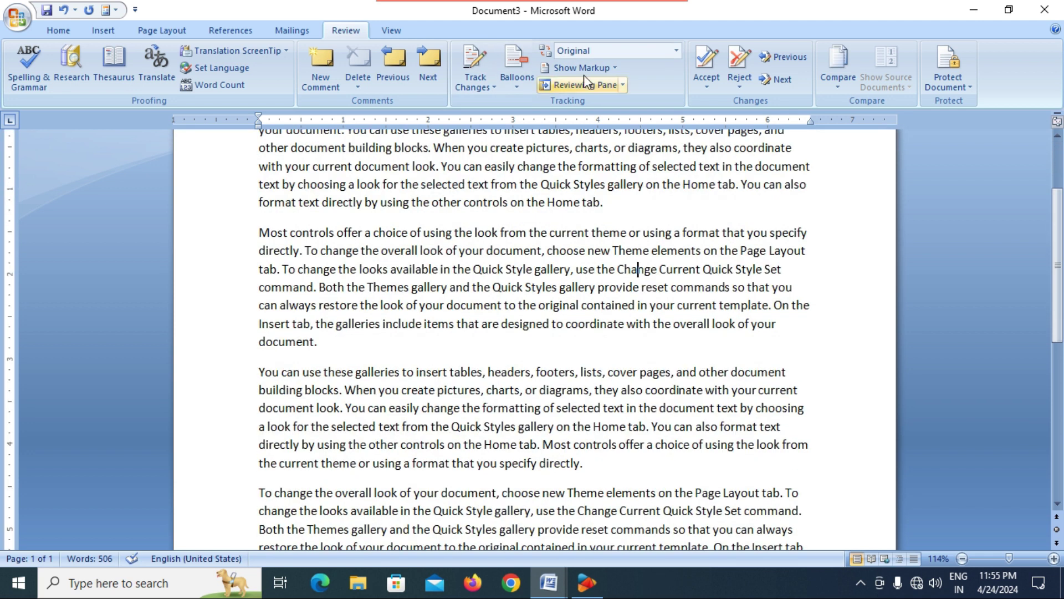
{"action": "left_click", "coordinate": [611, 51]}
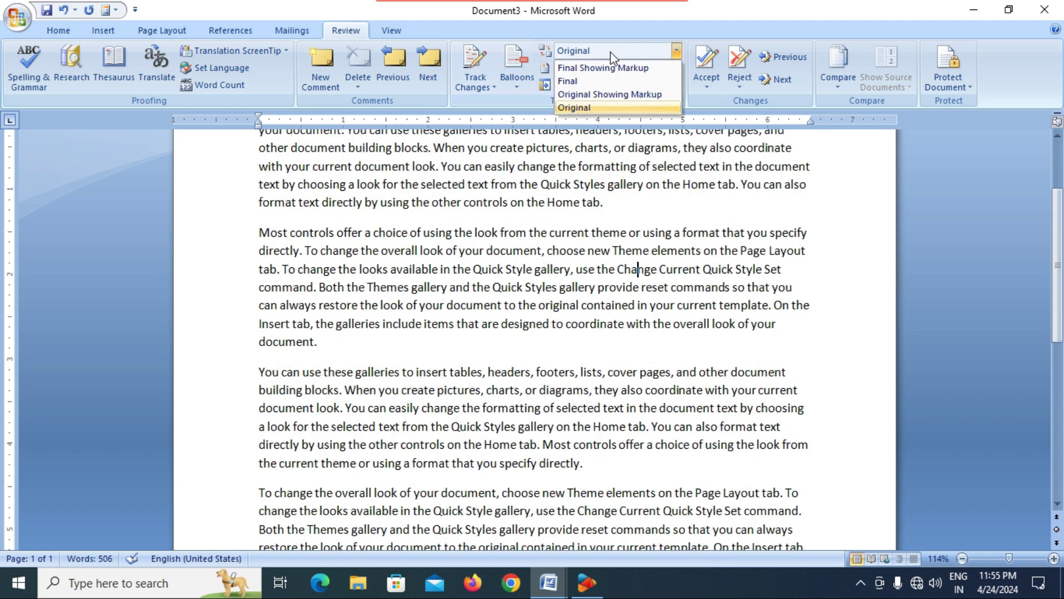
{"action": "left_click", "coordinate": [613, 96]}
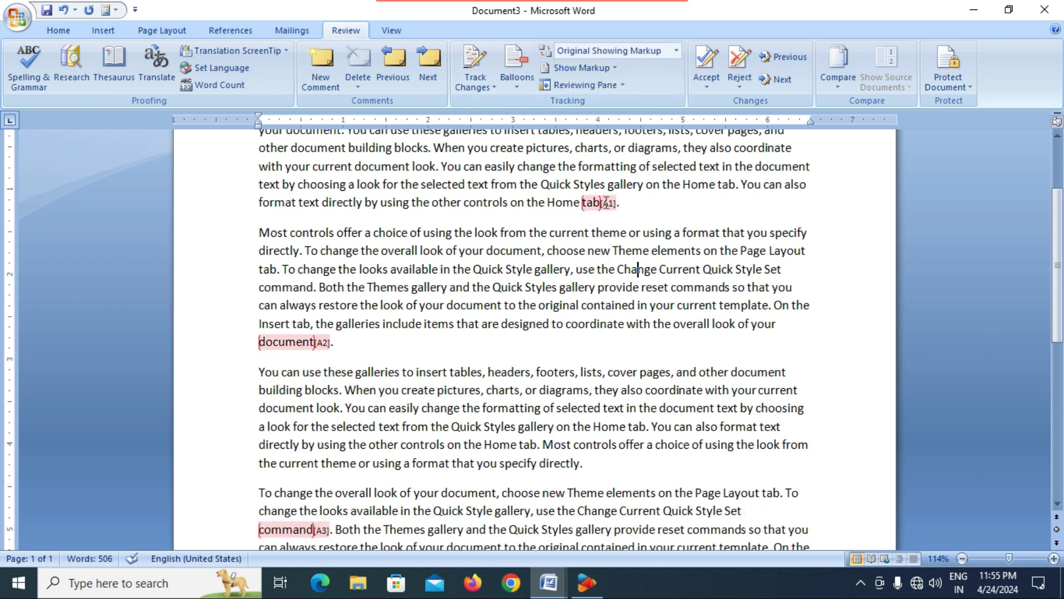
Set the review display to Final, check the paragraphs, and change it to Final Showing Markup
{"action": "left_click", "coordinate": [615, 53]}
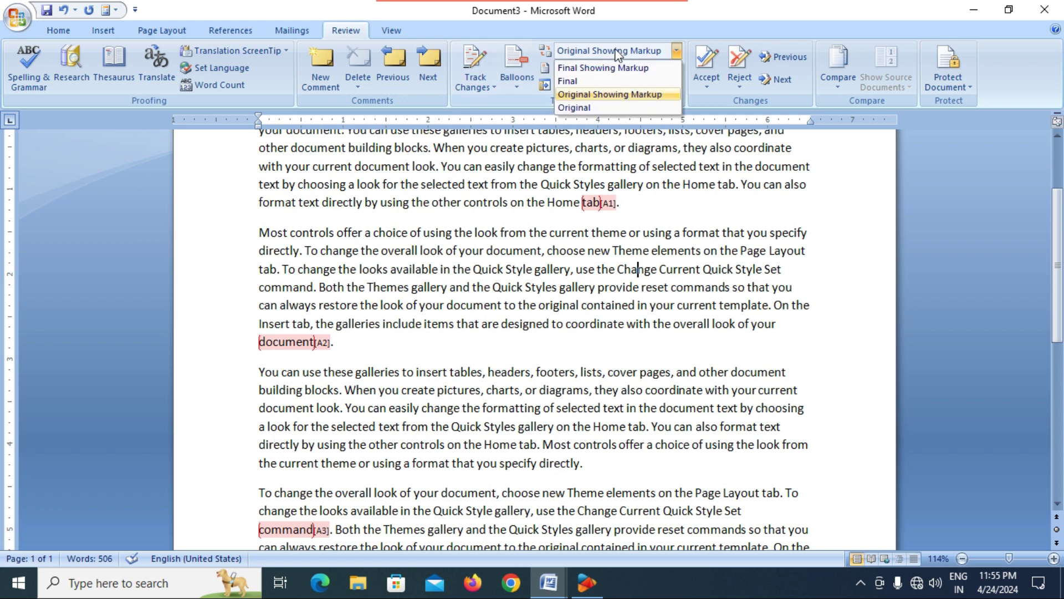
{"action": "left_click", "coordinate": [590, 79]}
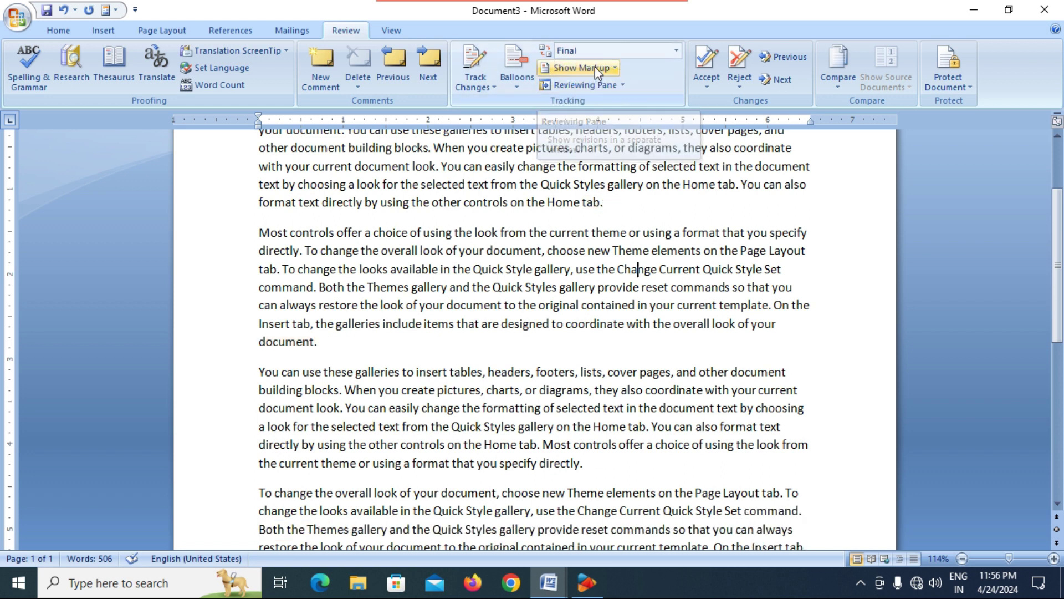
{"action": "scroll", "coordinate": [564, 279], "scroll_direction": "down", "scroll_amount": 3}
{"action": "scroll", "coordinate": [564, 279], "scroll_direction": "down", "scroll_amount": 3}
{"action": "scroll", "coordinate": [563, 279], "scroll_direction": "up", "scroll_amount": 5}
{"action": "left_click", "coordinate": [622, 53]}
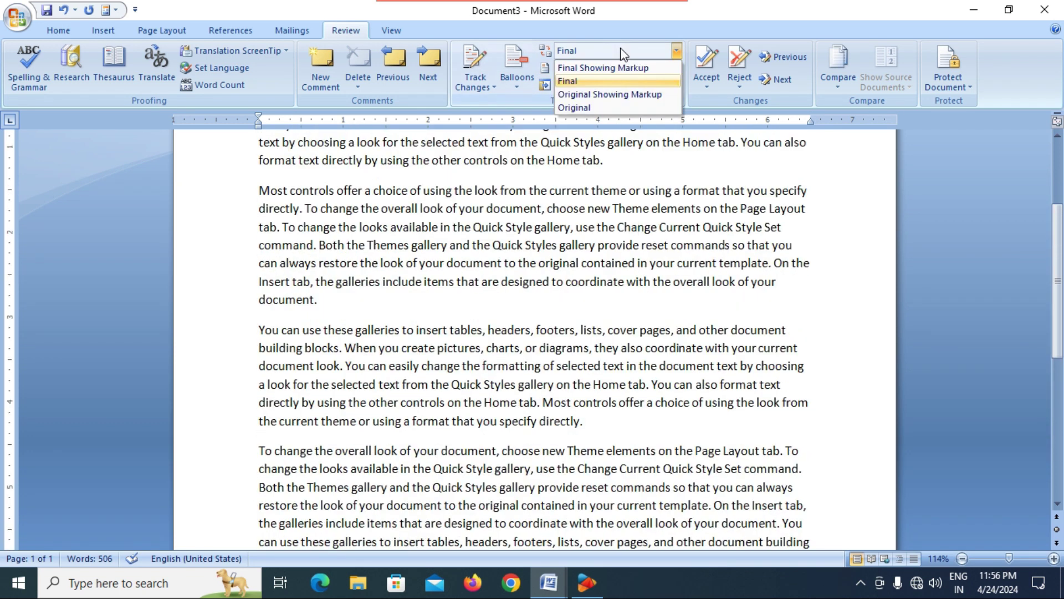
{"action": "left_click", "coordinate": [626, 70]}
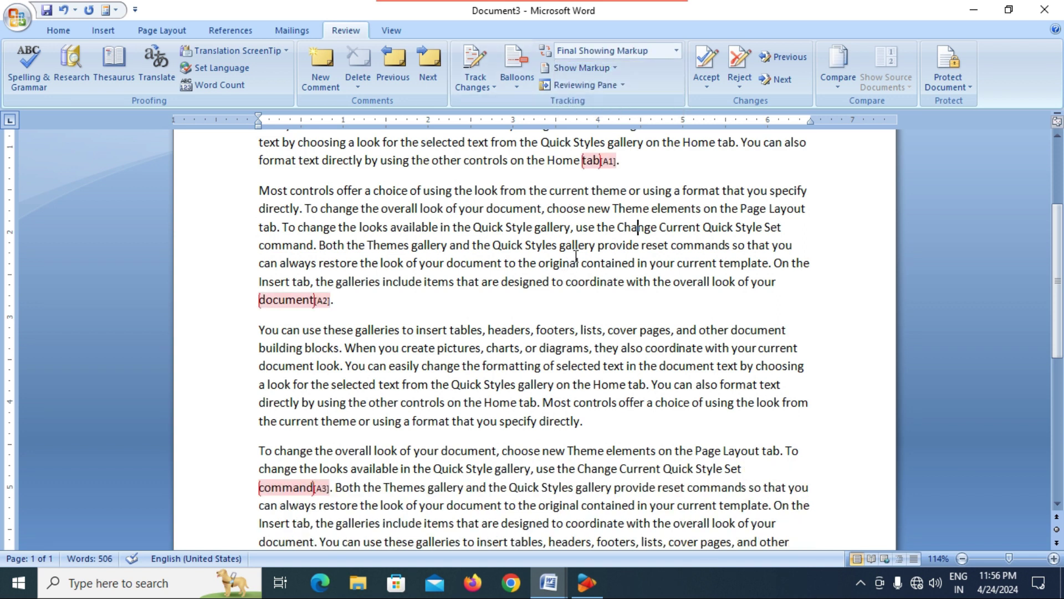
Switch the review display to Original, and set it back to Original Showing Markup
{"action": "left_click", "coordinate": [624, 54]}
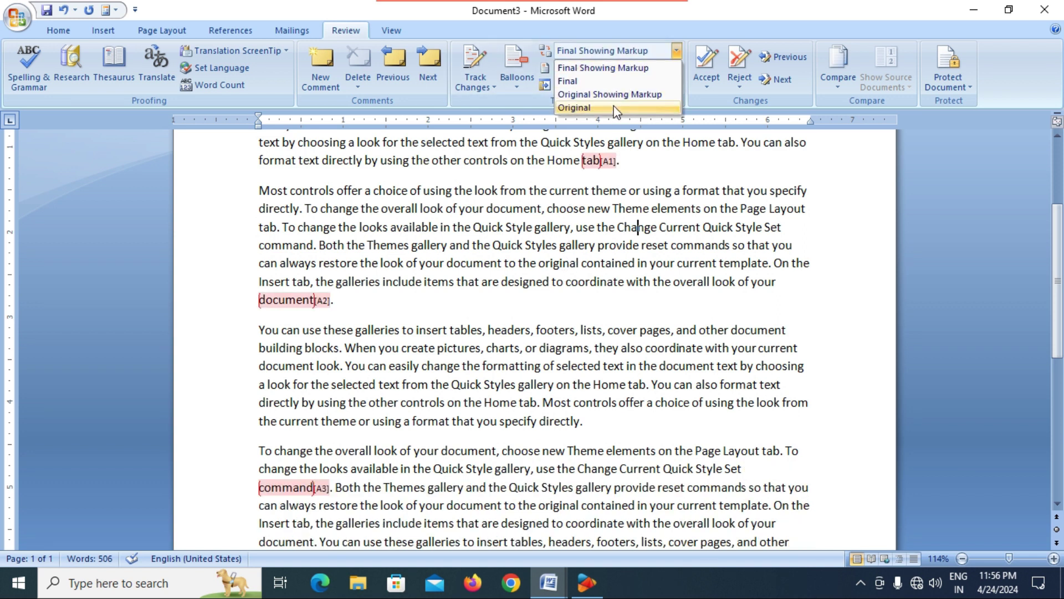
{"action": "left_click", "coordinate": [610, 107]}
{"action": "left_click", "coordinate": [629, 56]}
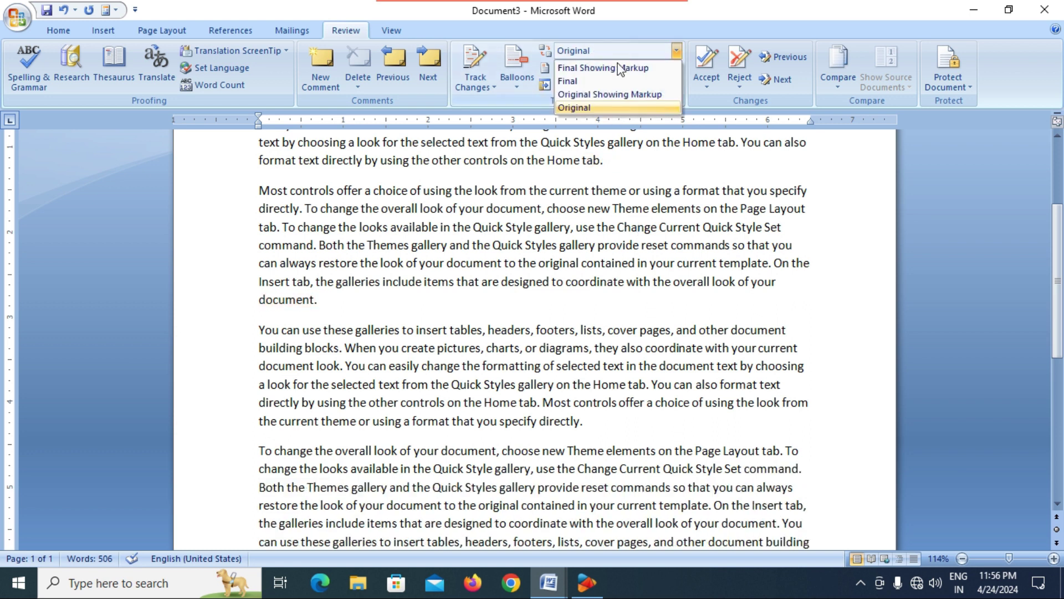
{"action": "left_click", "coordinate": [600, 95]}
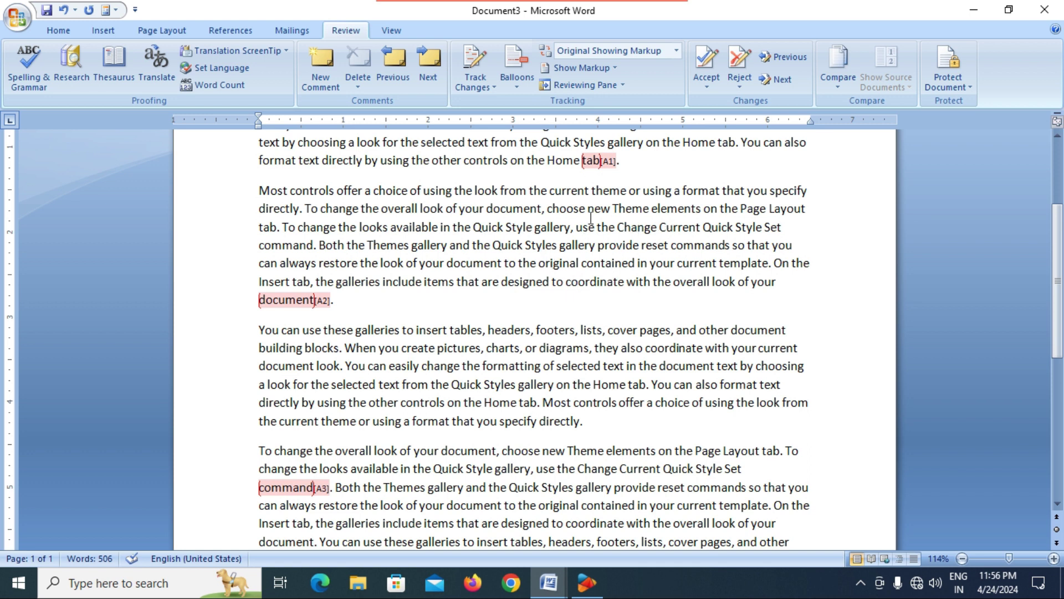
Read the comment on the word "command" in the fourth paragraph and delete only that comment
{"action": "scroll", "coordinate": [415, 287], "scroll_direction": "down", "scroll_amount": 3}
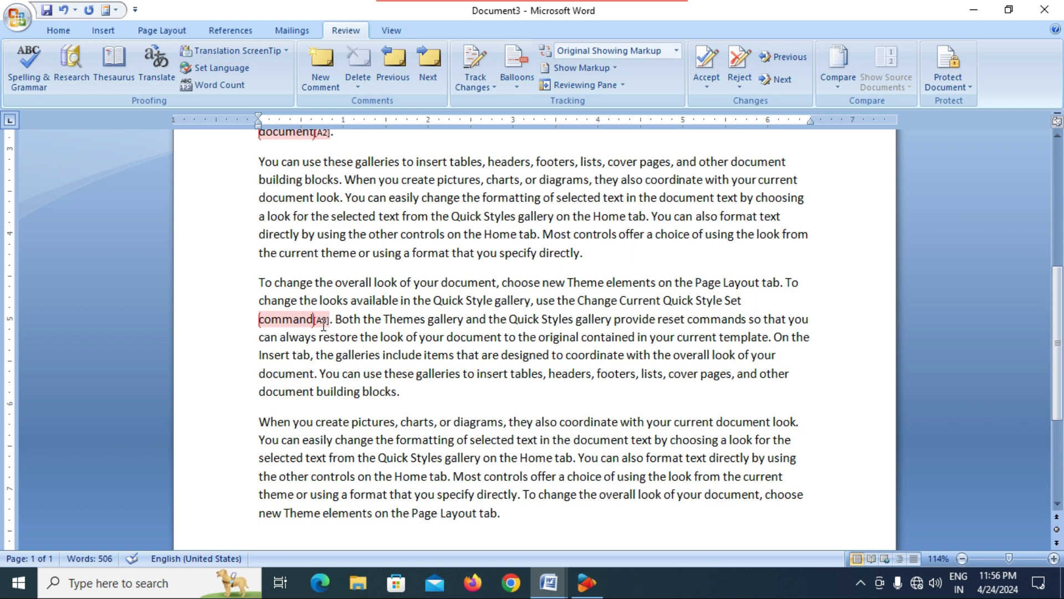
{"action": "left_click", "coordinate": [300, 322]}
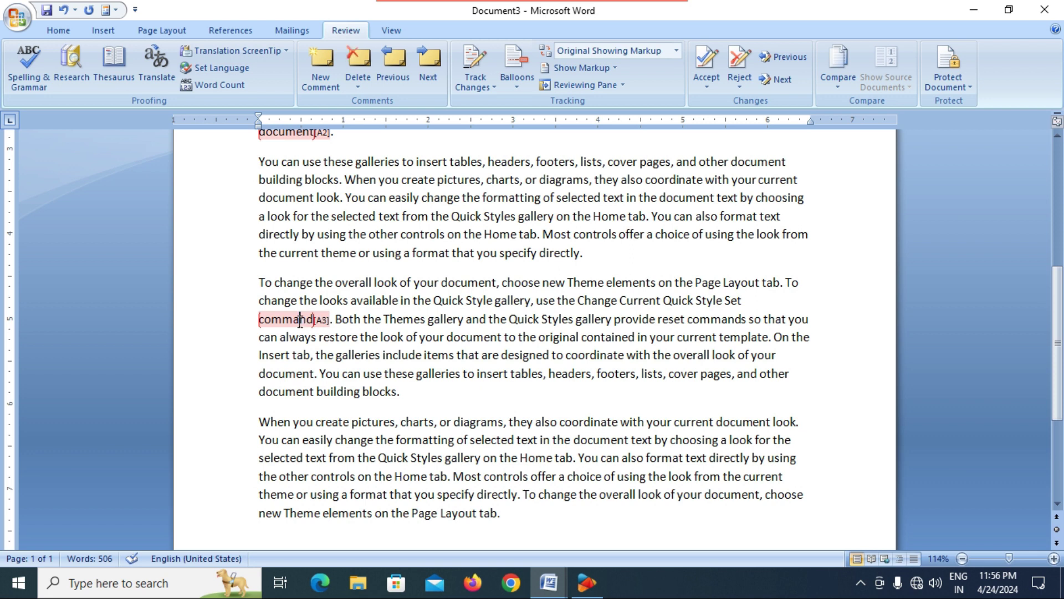
{"action": "mouse_move", "coordinate": [300, 321]}
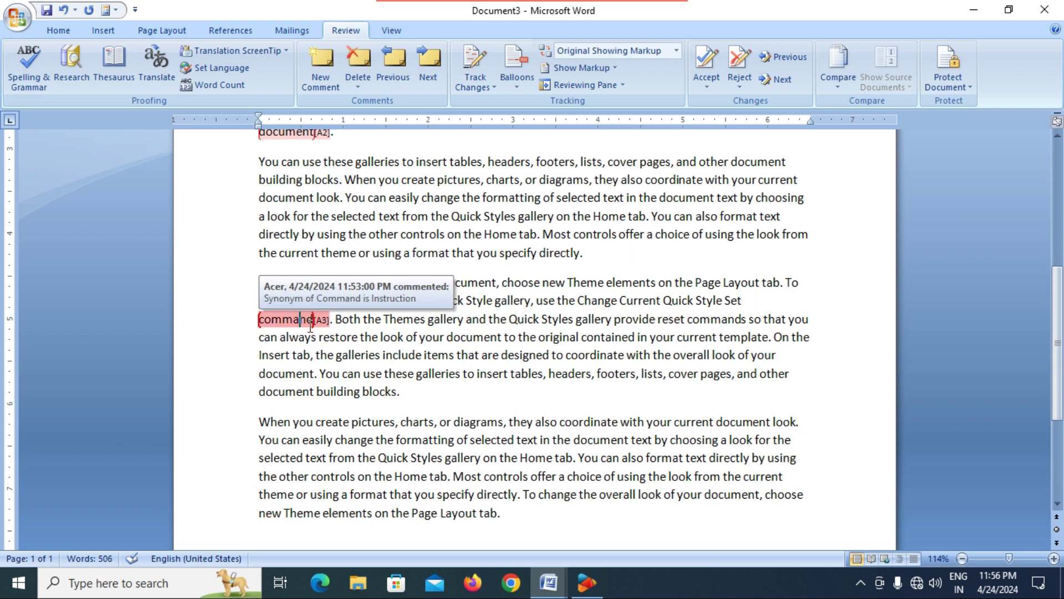
{"action": "left_click", "coordinate": [364, 83]}
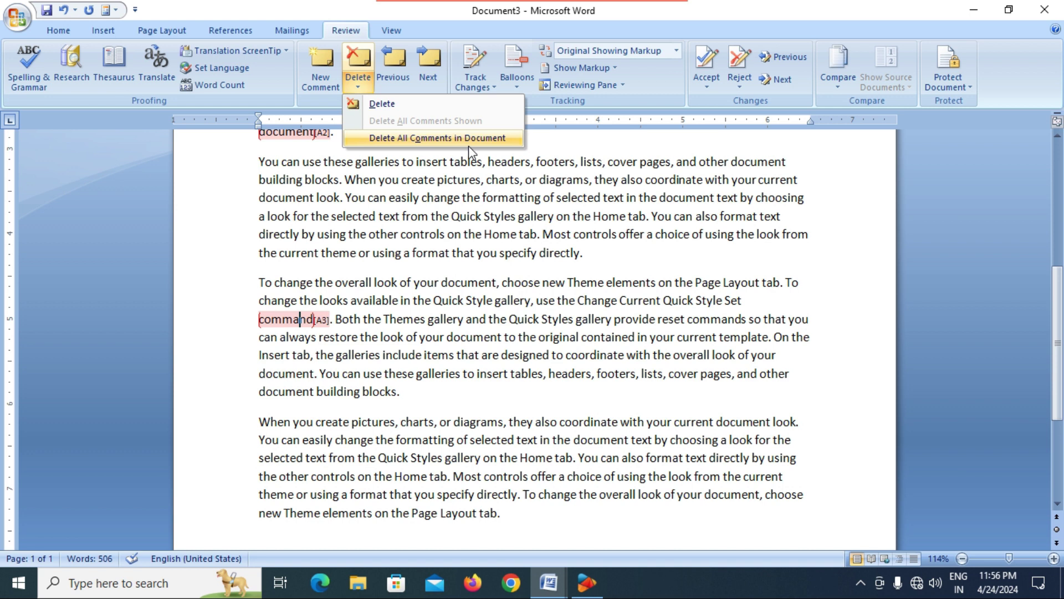
{"action": "left_click", "coordinate": [383, 104]}
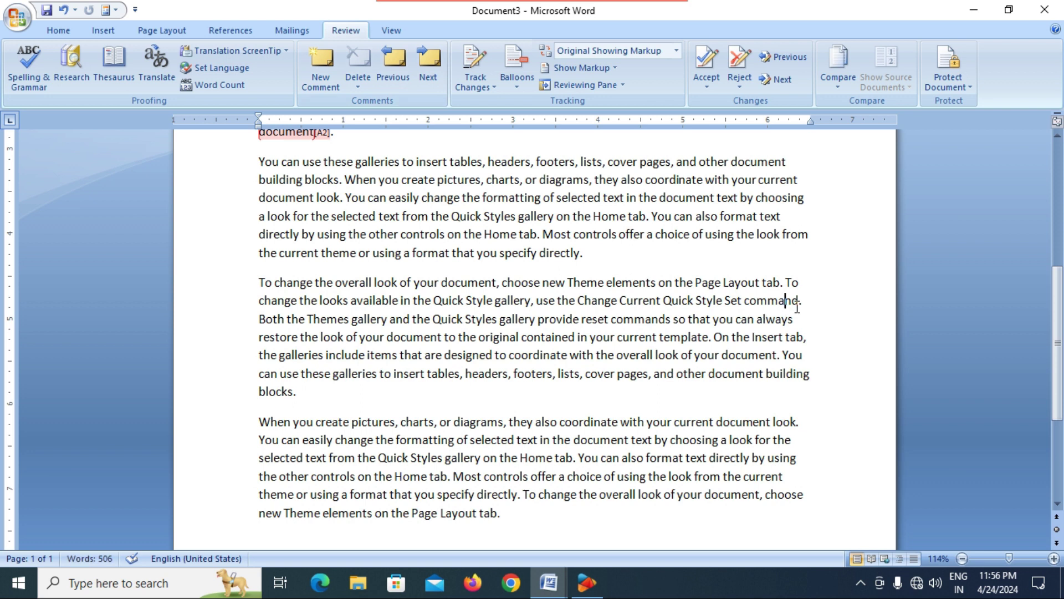
Examine the remaining comment marks on "tab" and "document" and look over the review display options
{"action": "scroll", "coordinate": [787, 303], "scroll_direction": "up", "scroll_amount": 3}
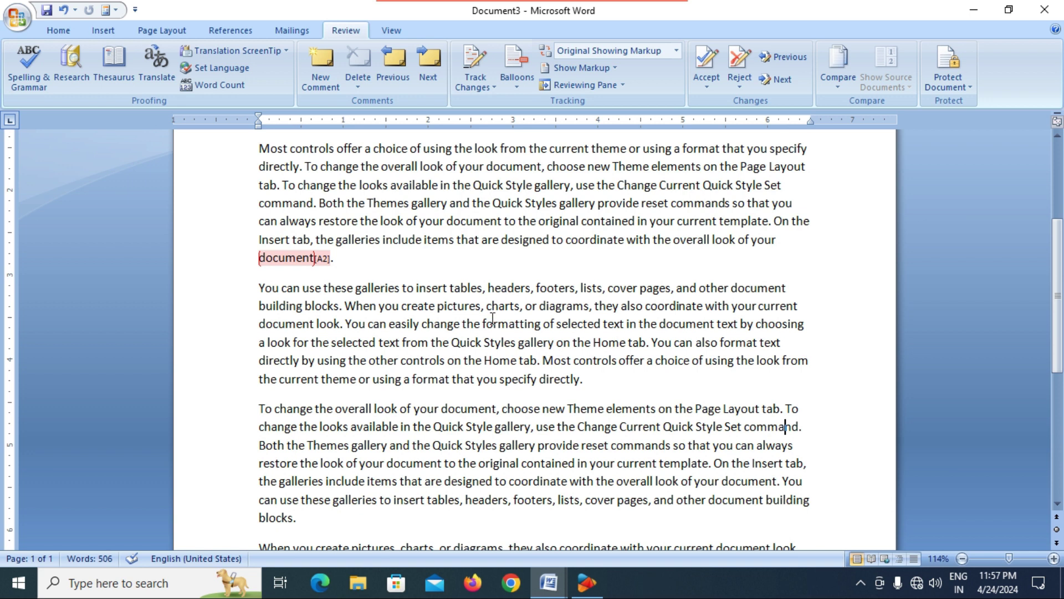
{"action": "scroll", "coordinate": [673, 418], "scroll_direction": "up", "scroll_amount": 2}
{"action": "scroll", "coordinate": [672, 419], "scroll_direction": "up", "scroll_amount": 3}
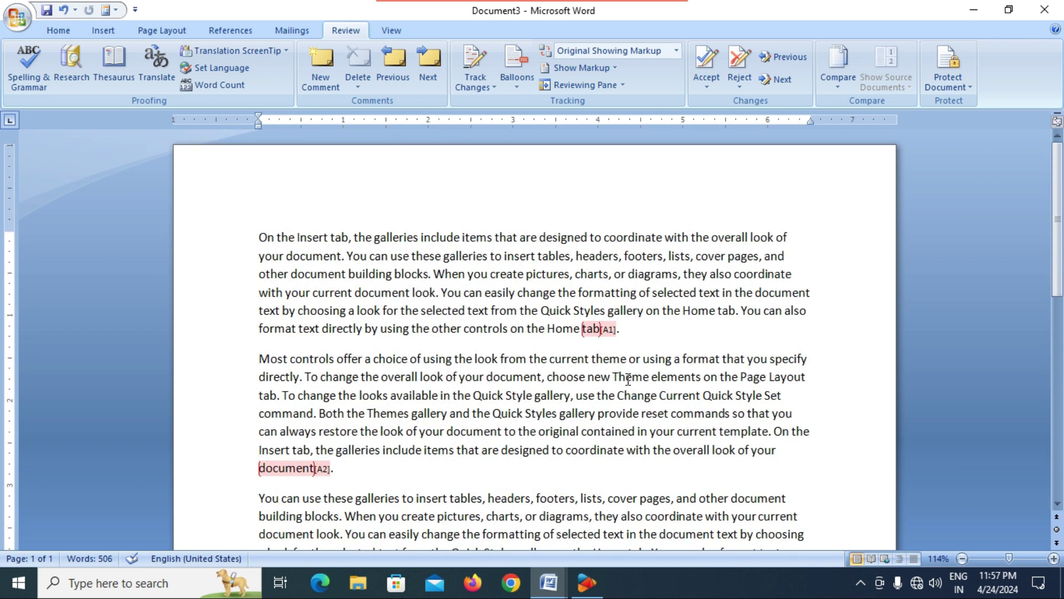
{"action": "mouse_move", "coordinate": [600, 328]}
{"action": "scroll", "coordinate": [313, 468], "scroll_direction": "down", "scroll_amount": 5}
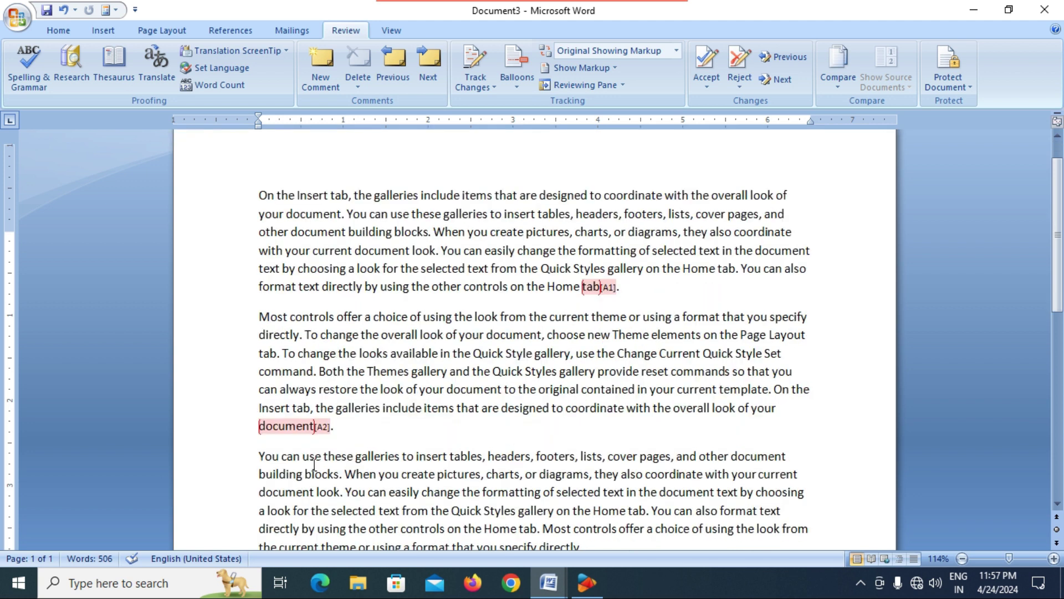
{"action": "scroll", "coordinate": [520, 458], "scroll_direction": "down", "scroll_amount": 1}
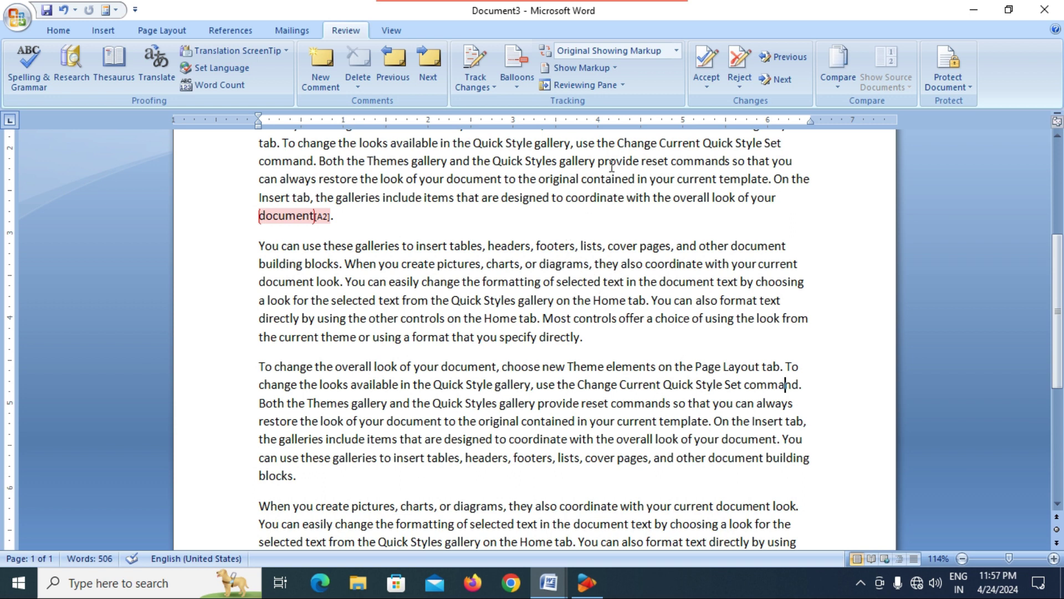
{"action": "left_click", "coordinate": [631, 48]}
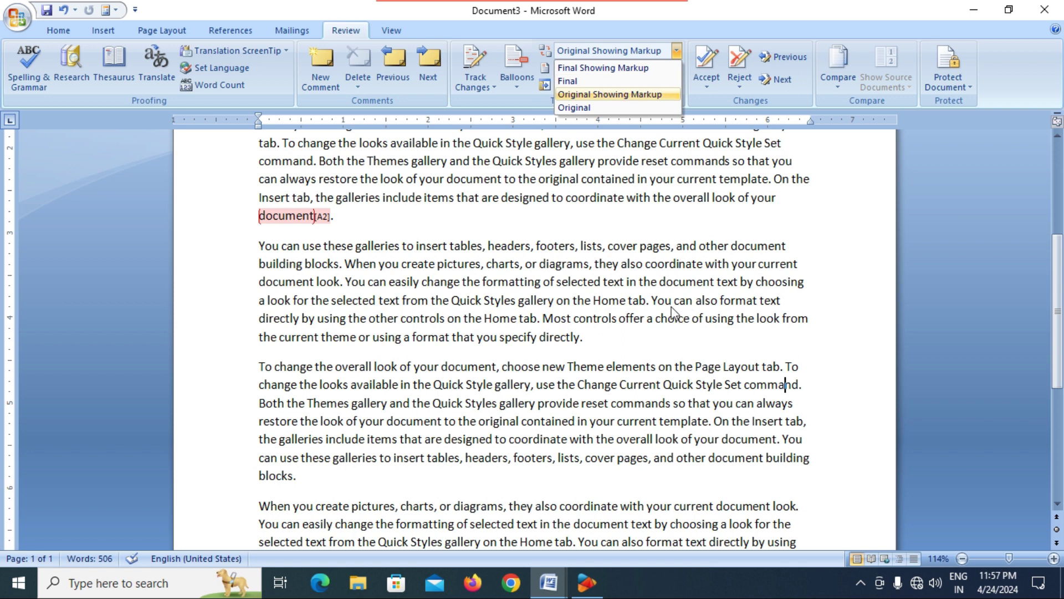
{"action": "left_click", "coordinate": [610, 94]}
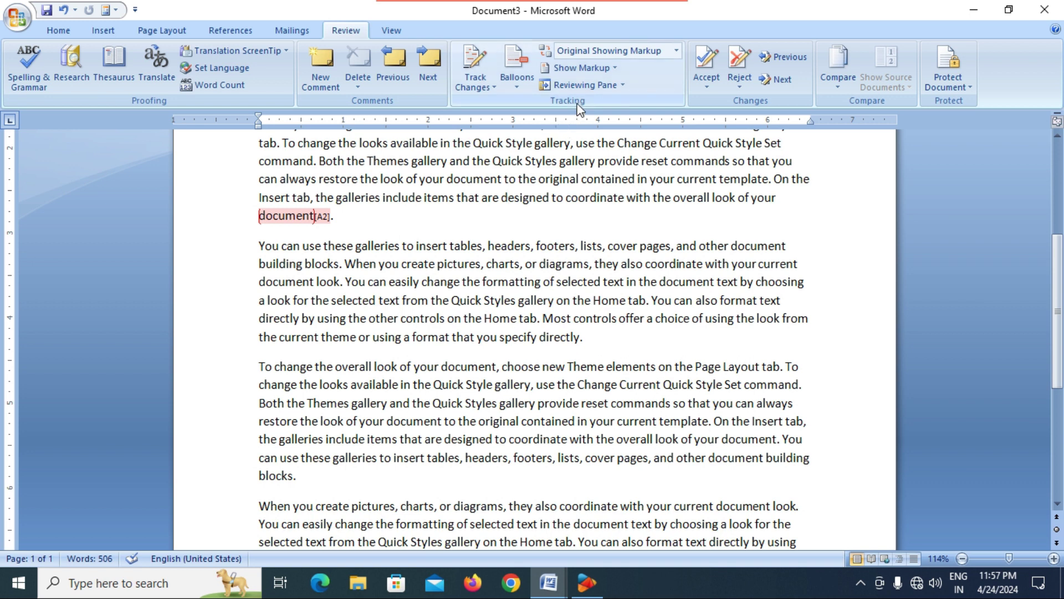
{"action": "scroll", "coordinate": [576, 106], "scroll_direction": "up", "scroll_amount": 2}
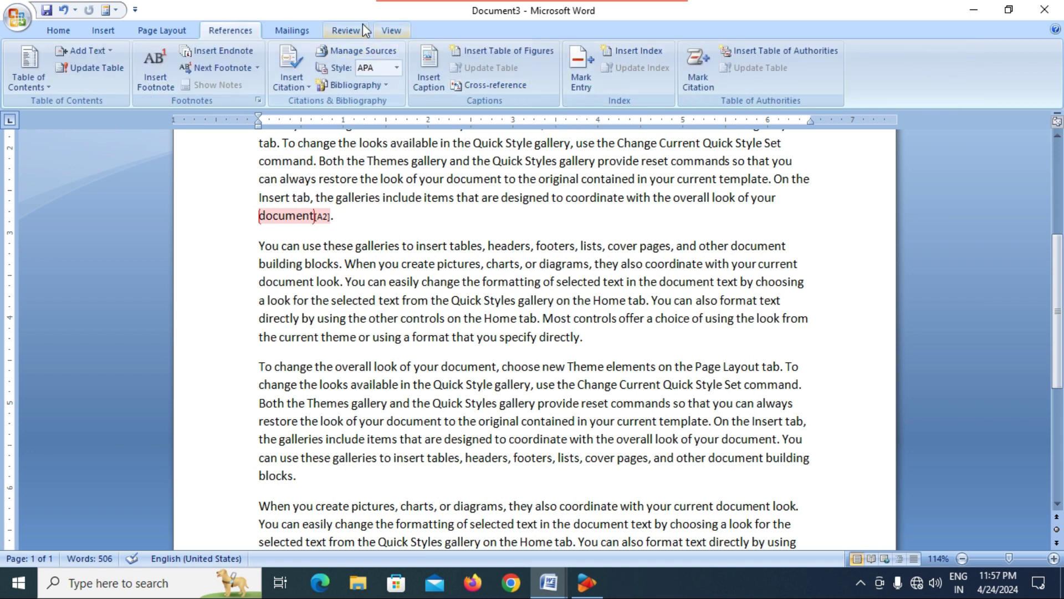
{"action": "left_click", "coordinate": [346, 31]}
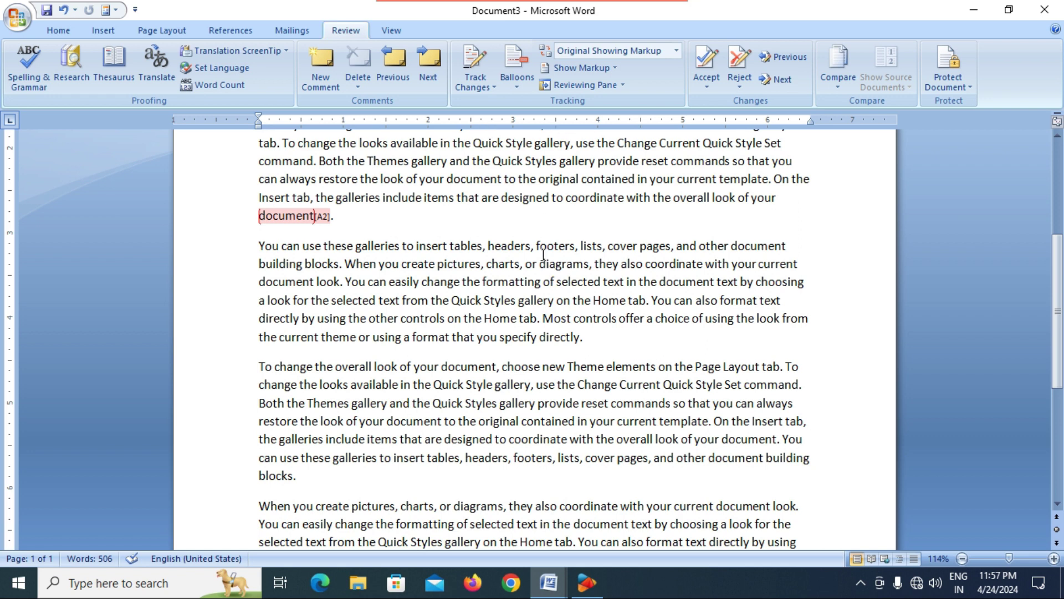
{"action": "scroll", "coordinate": [535, 231], "scroll_direction": "up", "scroll_amount": 2}
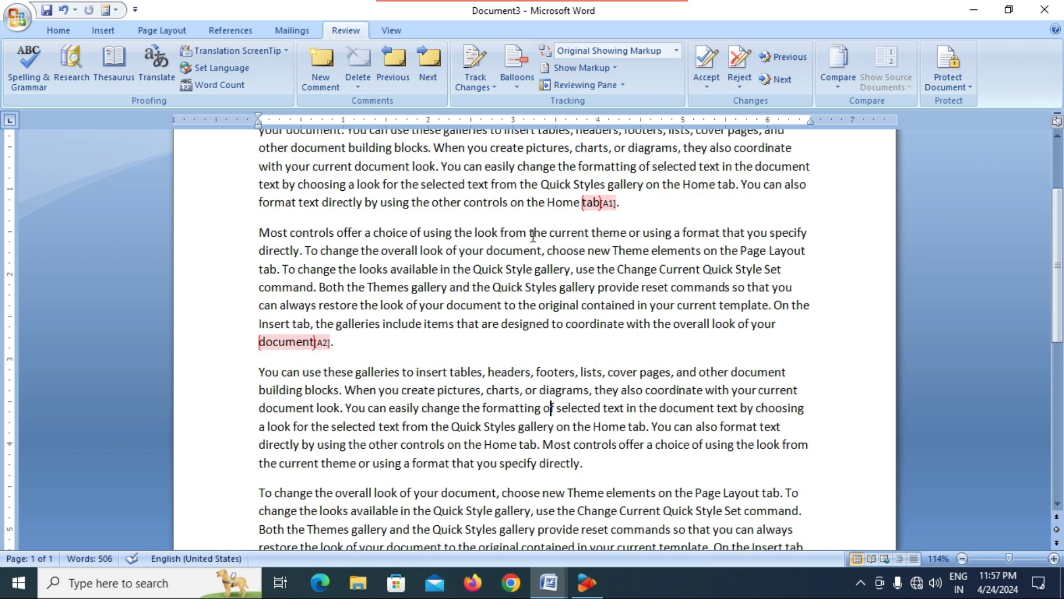
{"action": "scroll", "coordinate": [529, 230], "scroll_direction": "up", "scroll_amount": 2}
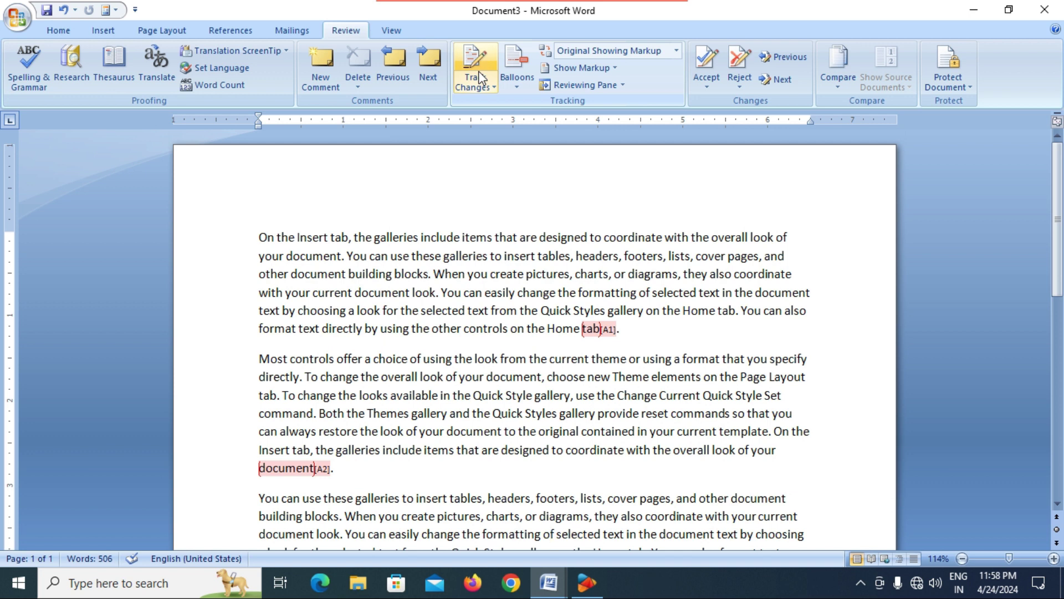
{"action": "left_click", "coordinate": [479, 78]}
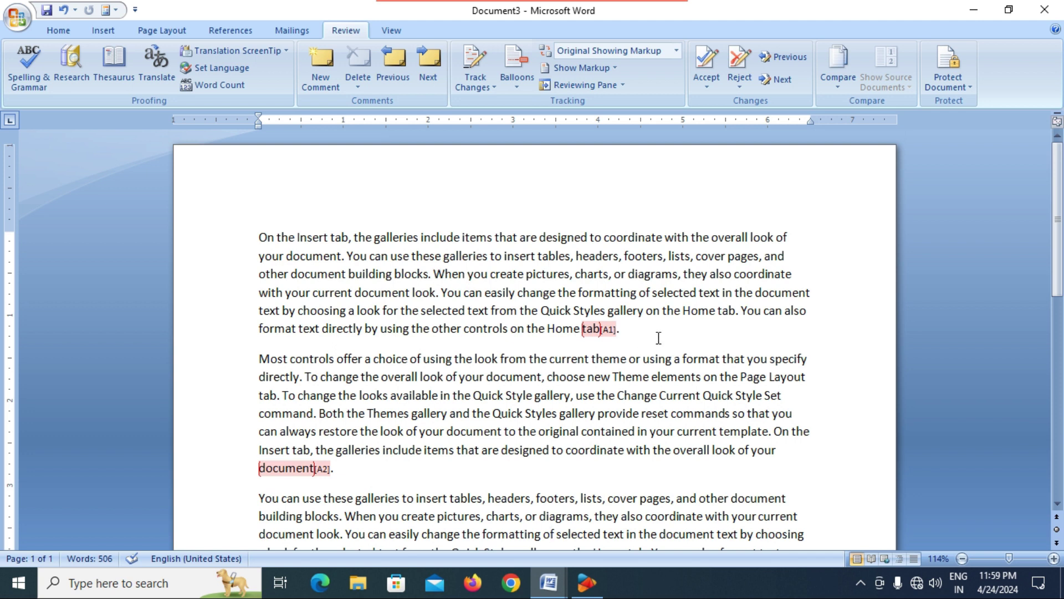
Format the word "designed" in the first paragraph as bold, 16 pt and red
{"action": "scroll", "coordinate": [659, 338], "scroll_direction": "up", "scroll_amount": 3, "text": "ctrl"}
{"action": "scroll", "coordinate": [637, 324], "scroll_direction": "up", "scroll_amount": 3}
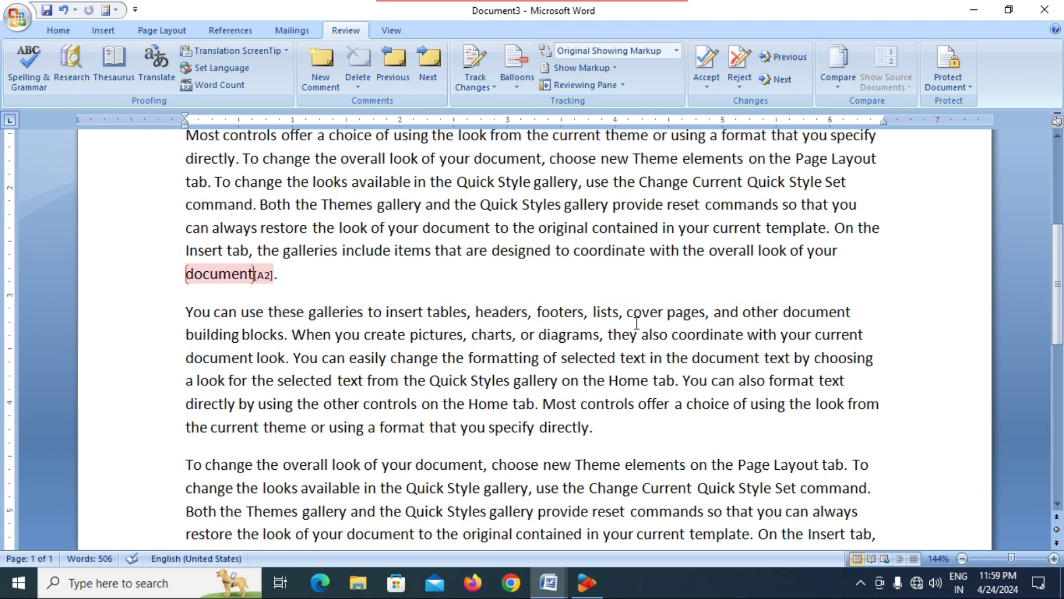
{"action": "scroll", "coordinate": [637, 324], "scroll_direction": "up", "scroll_amount": 4}
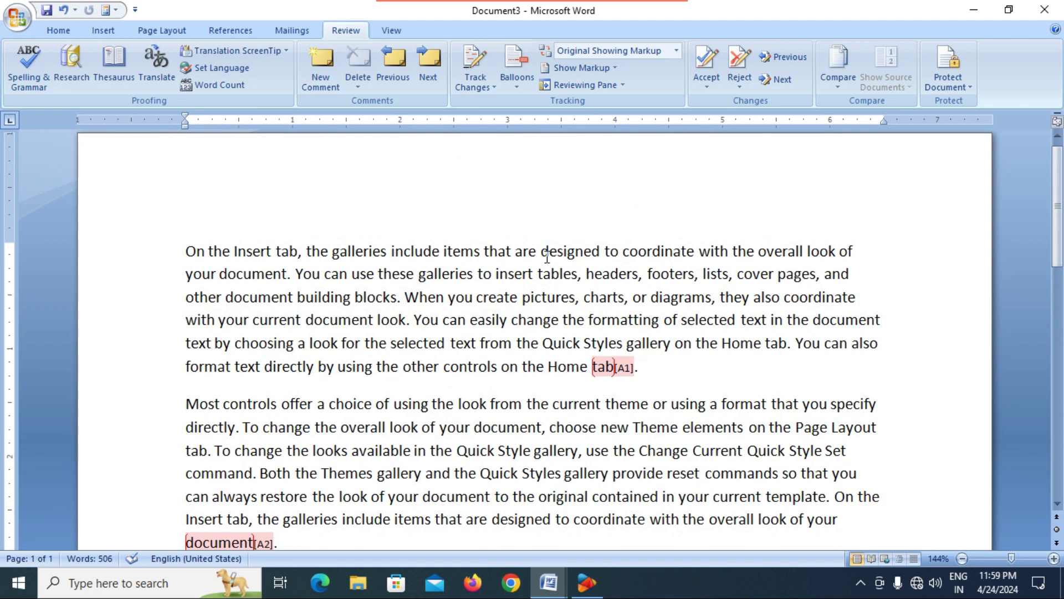
{"action": "left_click_drag", "start_coordinate": [546, 253], "coordinate": [602, 256]}
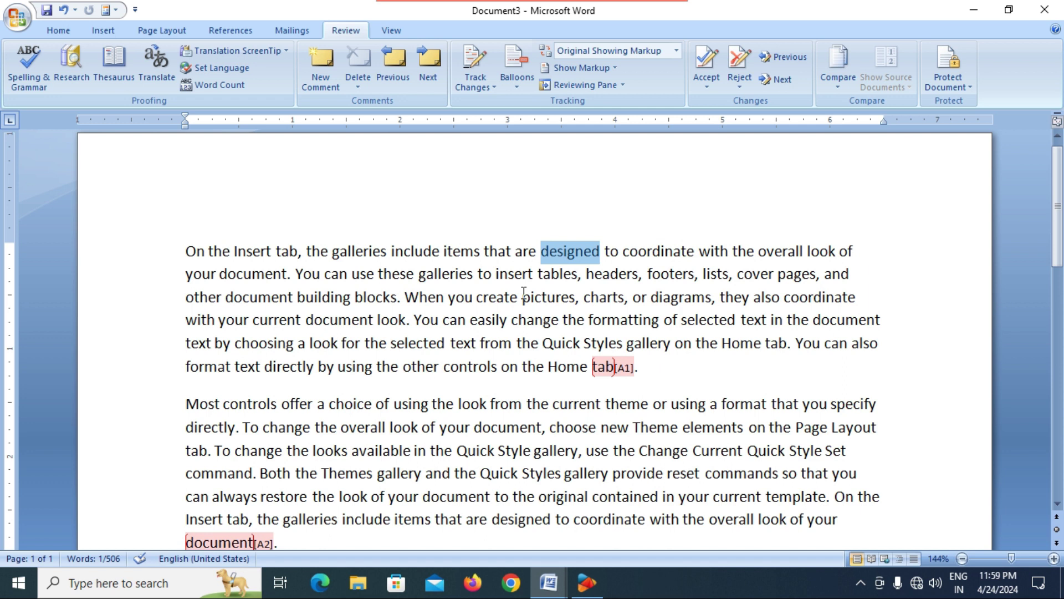
{"action": "left_click", "coordinate": [58, 30]}
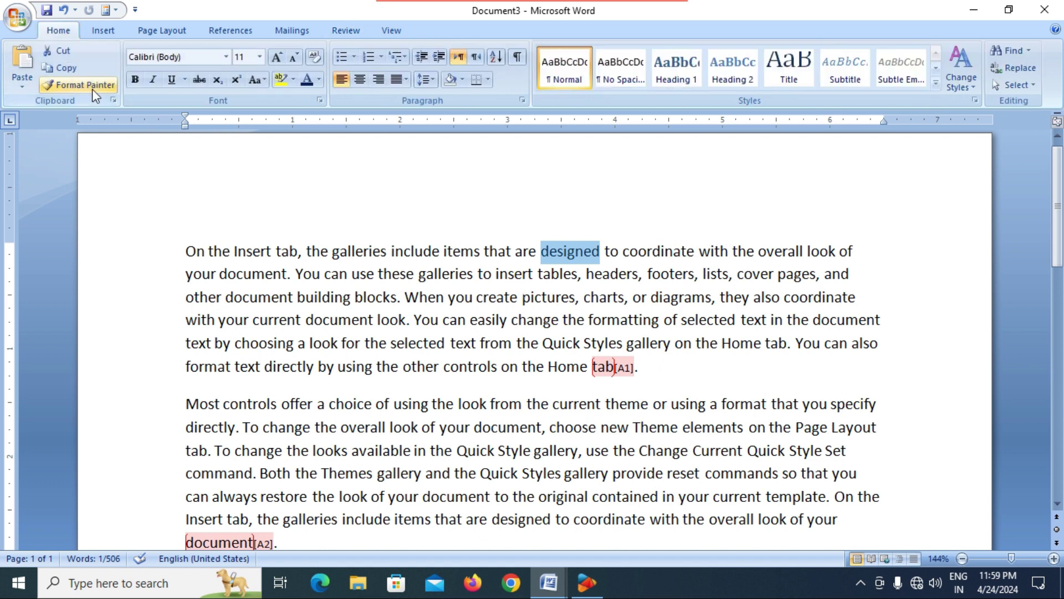
{"action": "left_click", "coordinate": [135, 80]}
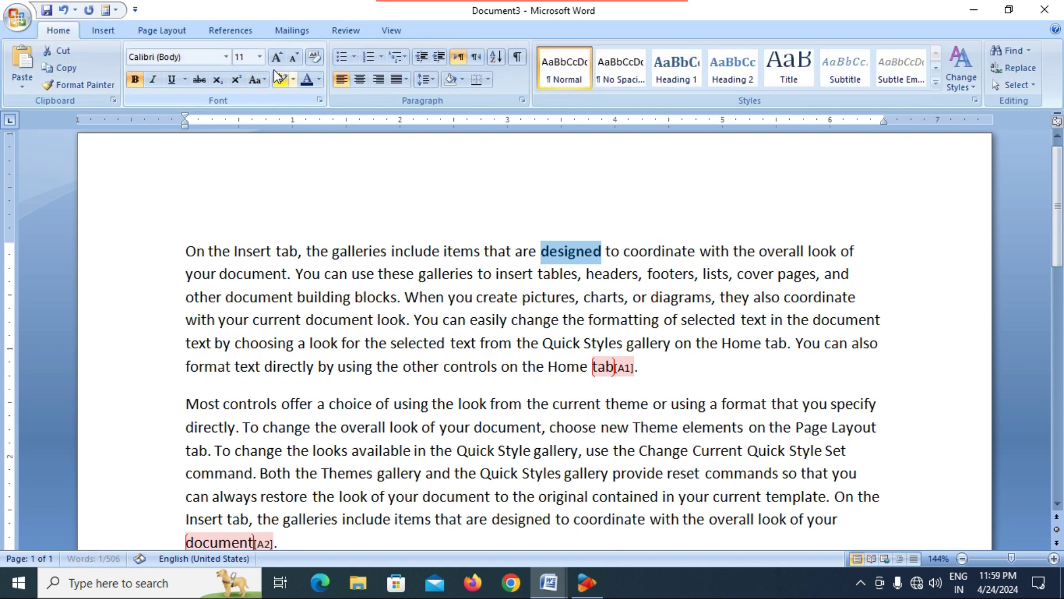
{"action": "left_click", "coordinate": [279, 63]}
{"action": "left_click", "coordinate": [279, 62]}
{"action": "left_click", "coordinate": [279, 62]}
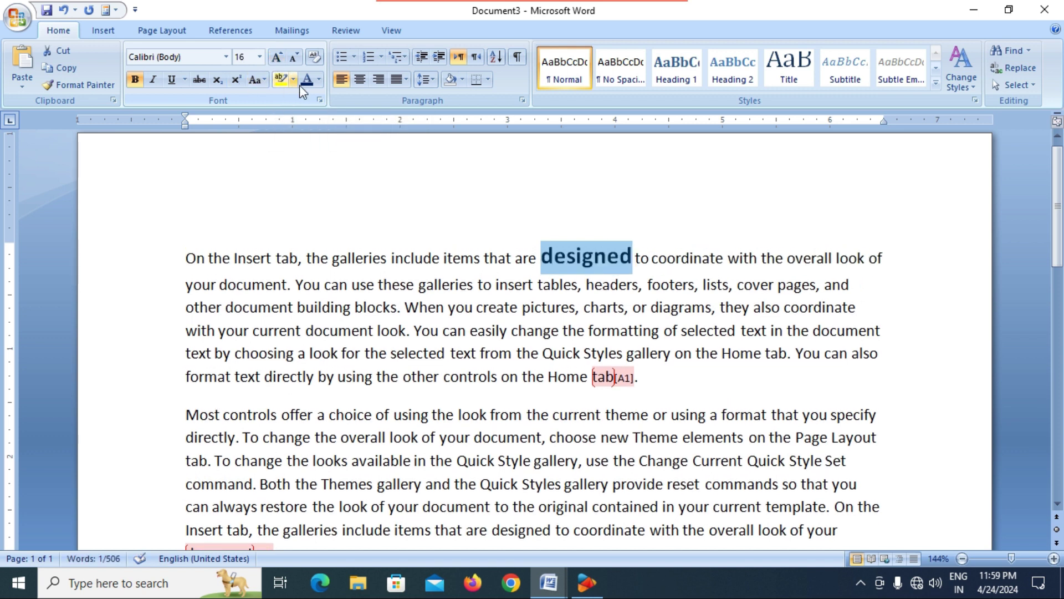
{"action": "left_click", "coordinate": [319, 80]}
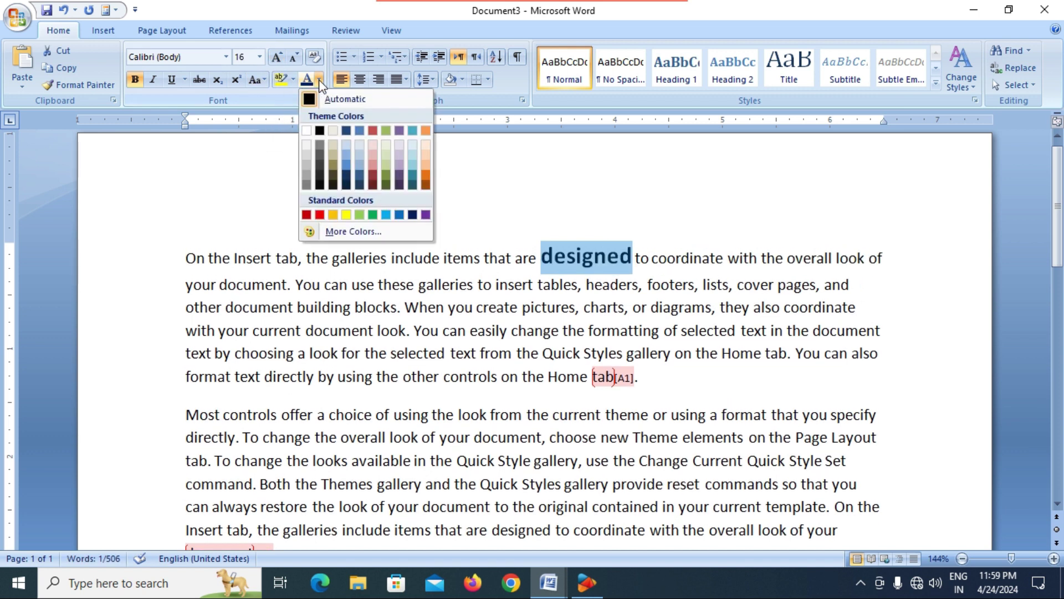
{"action": "left_click", "coordinate": [319, 215]}
{"action": "left_click", "coordinate": [419, 306]}
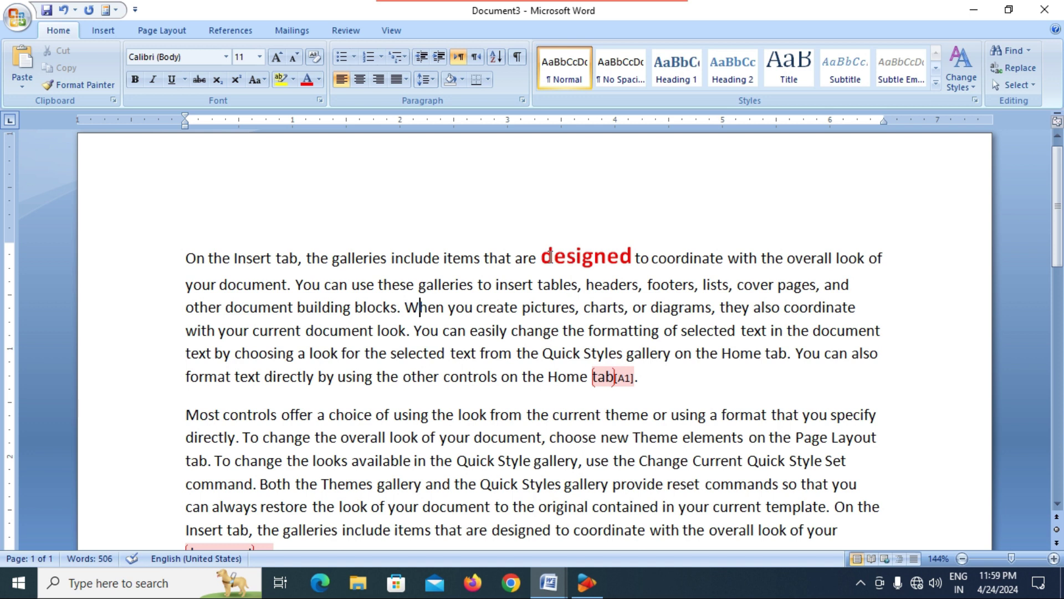
Turn on Track Changes for the document
{"action": "left_click", "coordinate": [355, 35]}
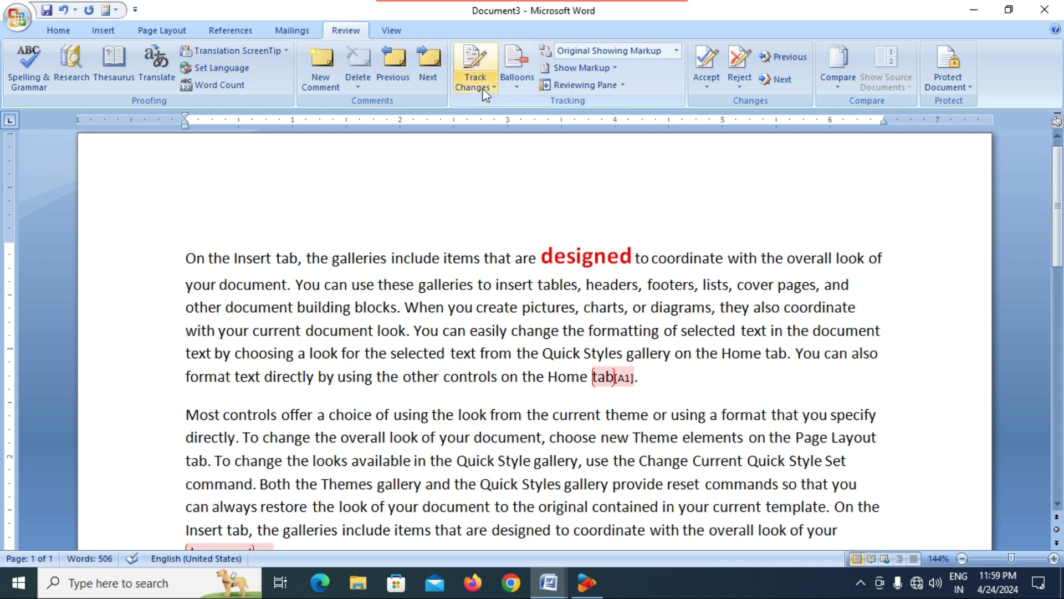
{"action": "left_click", "coordinate": [473, 67]}
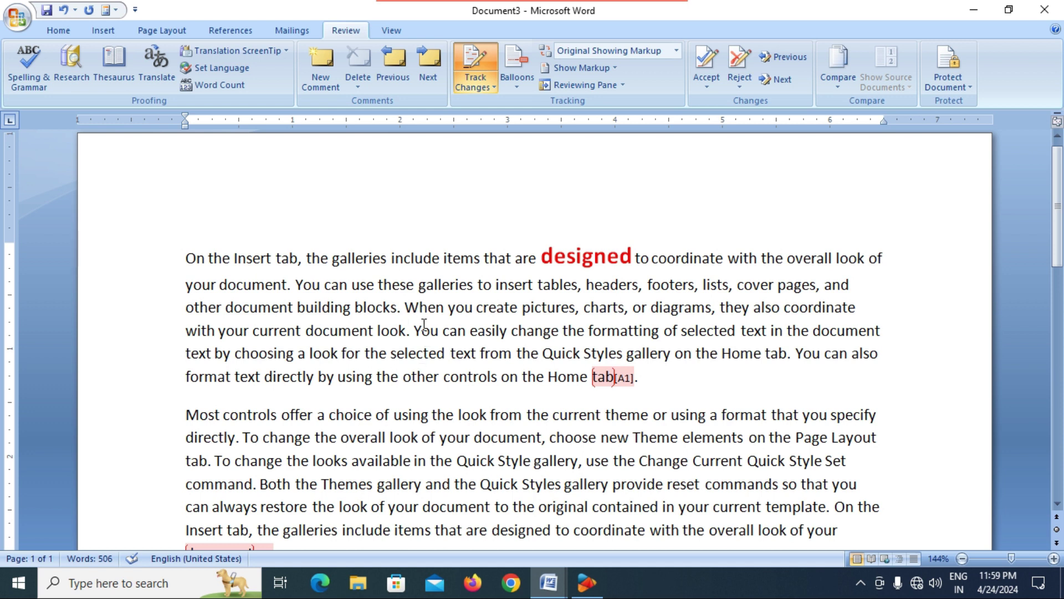
{"action": "left_click_drag", "start_coordinate": [406, 307], "coordinate": [446, 309]}
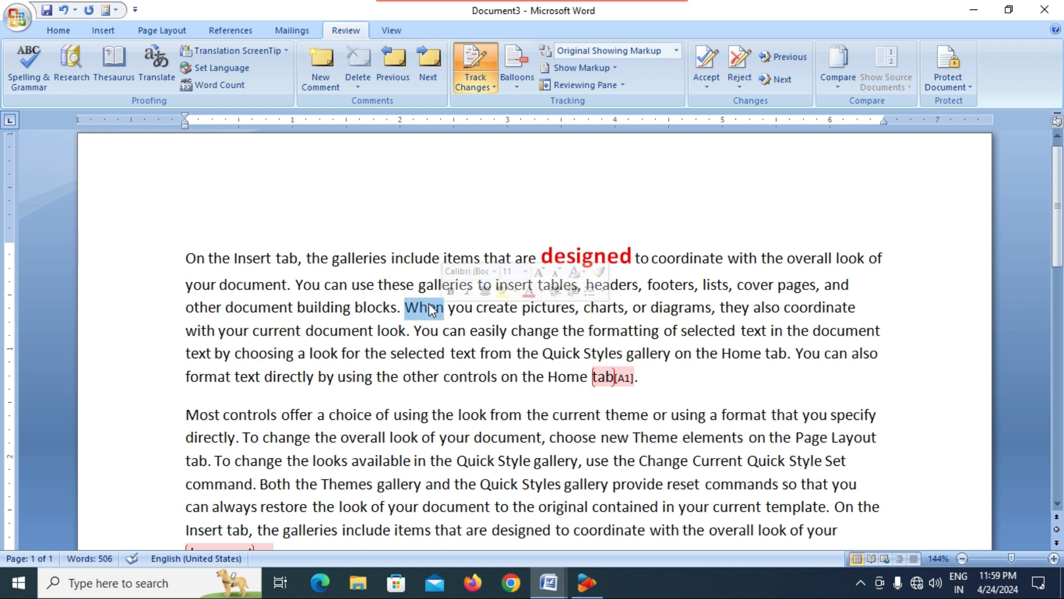
{"action": "left_click", "coordinate": [58, 30]}
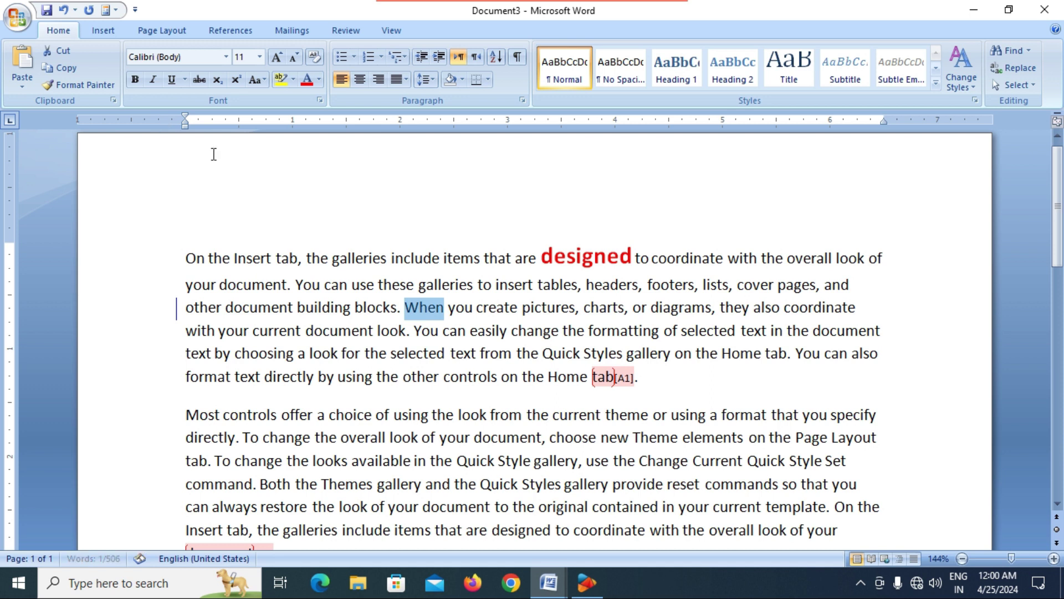
{"action": "left_click", "coordinate": [442, 285]}
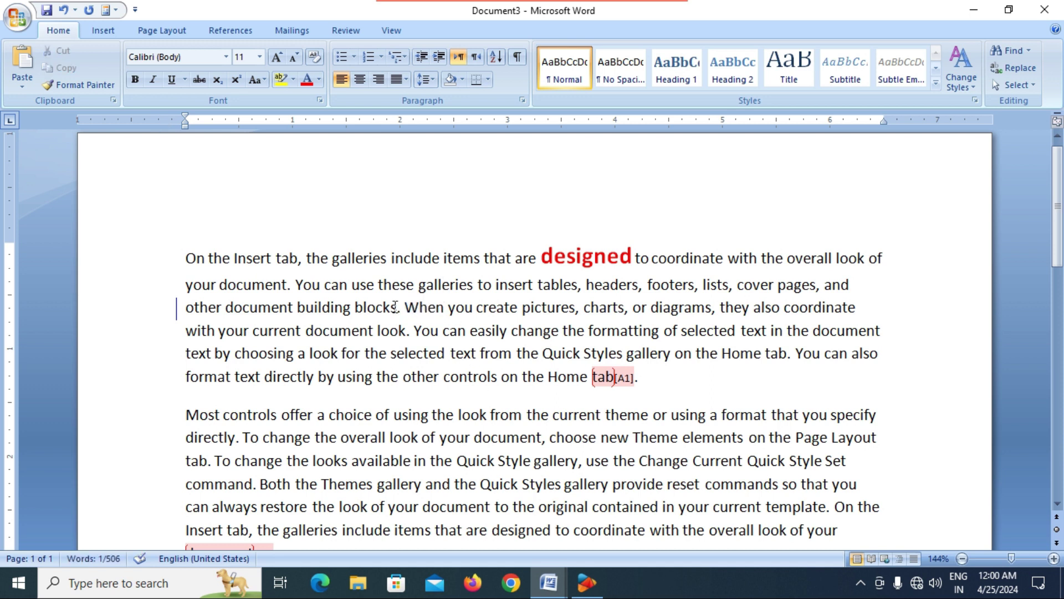
{"action": "left_click_drag", "start_coordinate": [404, 309], "coordinate": [443, 314]}
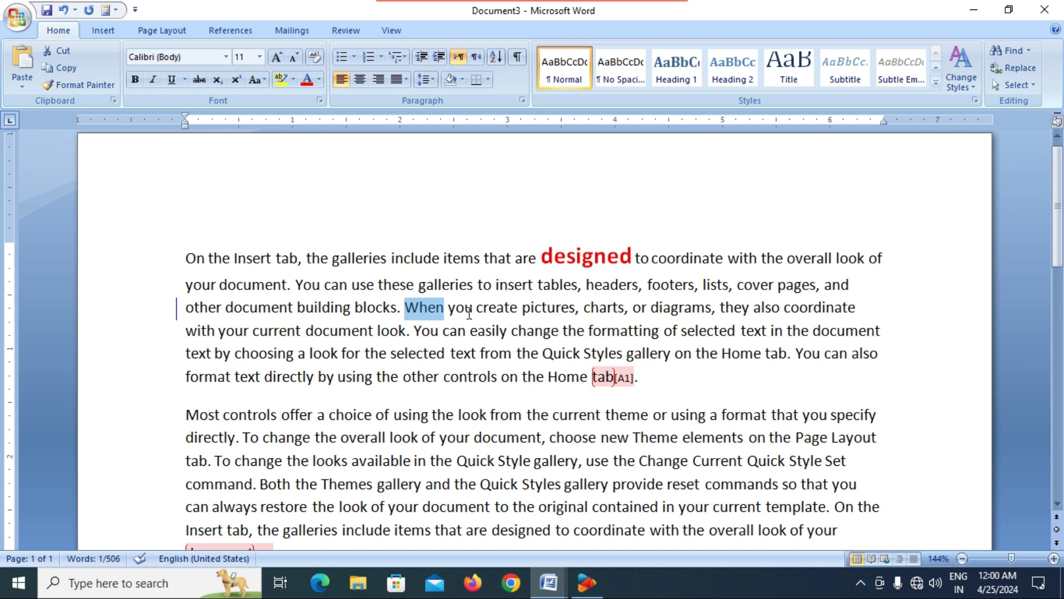
{"action": "left_click_drag", "start_coordinate": [477, 307], "coordinate": [571, 317]}
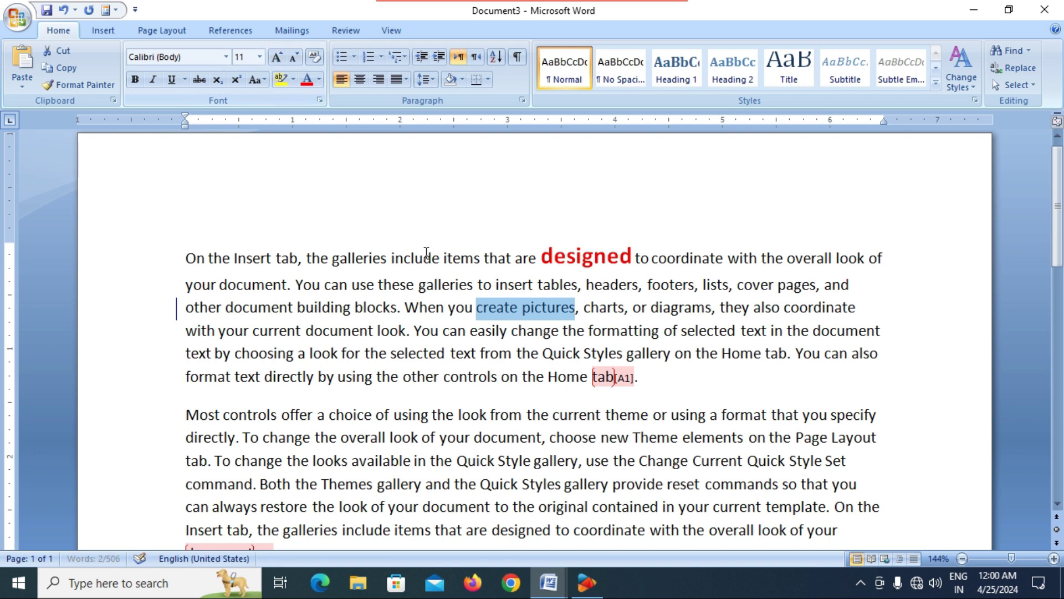
Delete the word "charts" after "create pictures," in the first paragraph as a tracked deletion
{"action": "left_click", "coordinate": [342, 31]}
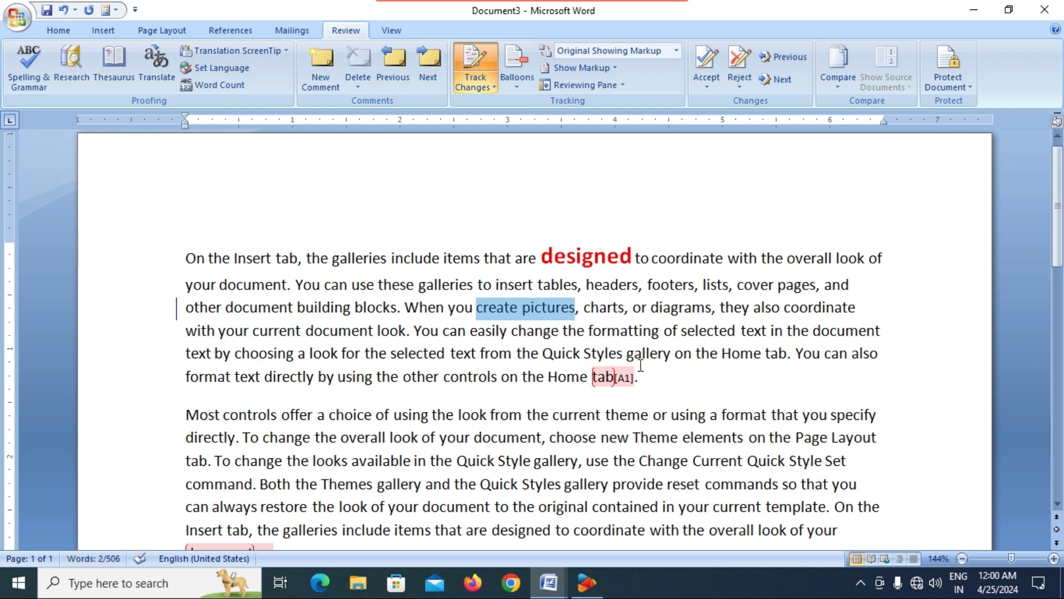
{"action": "left_click", "coordinate": [587, 305]}
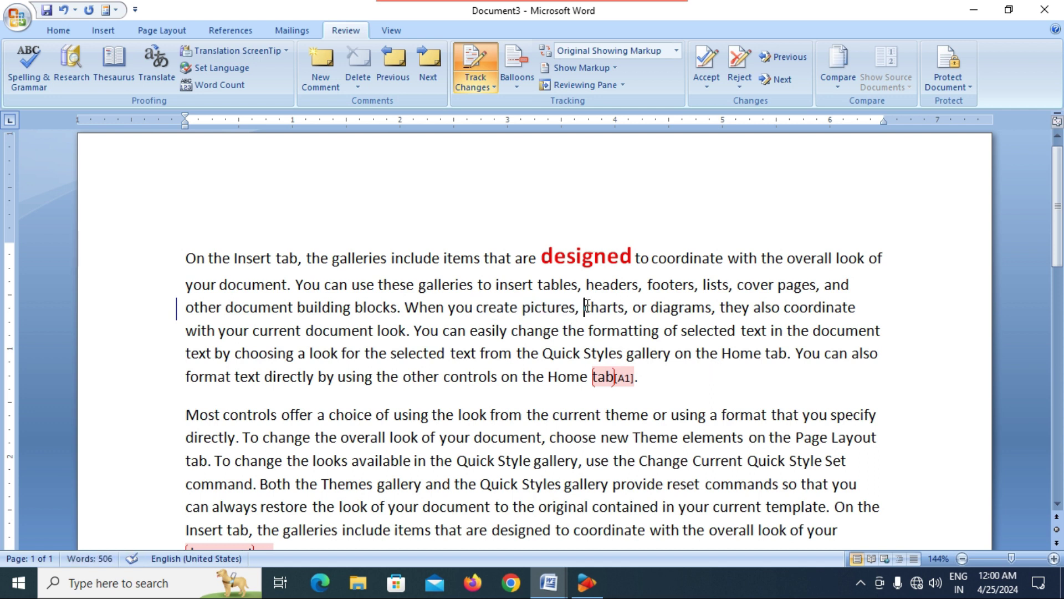
{"action": "key", "text": "Delete"}
{"action": "key", "text": "Delete"}
{"action": "key", "text": "Delete"}
{"action": "key", "text": "Delete"}
{"action": "key", "text": "Delete"}
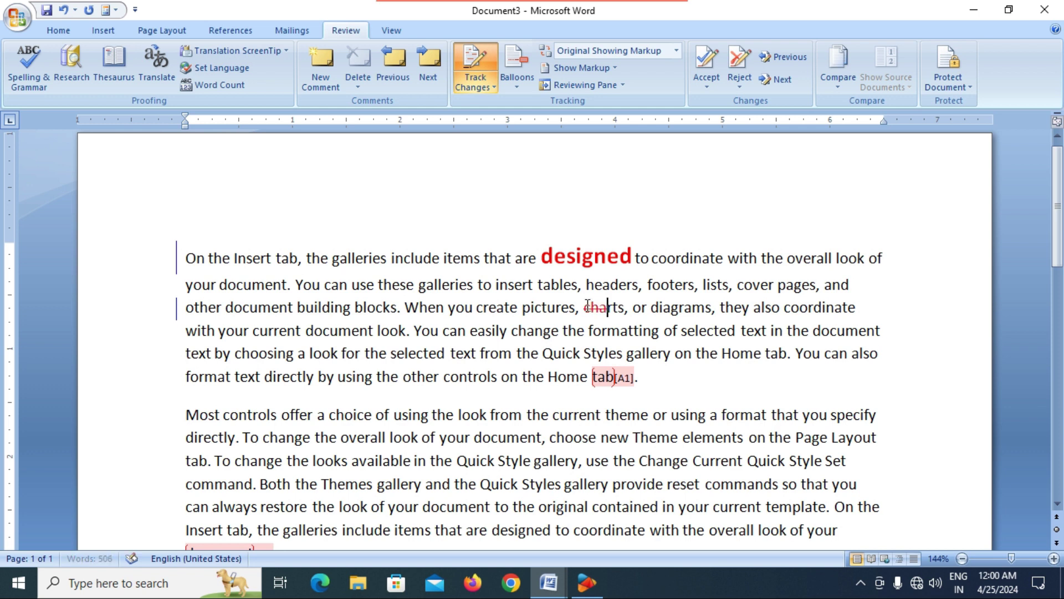
{"action": "key", "text": "Delete"}
{"action": "mouse_move", "coordinate": [590, 306]}
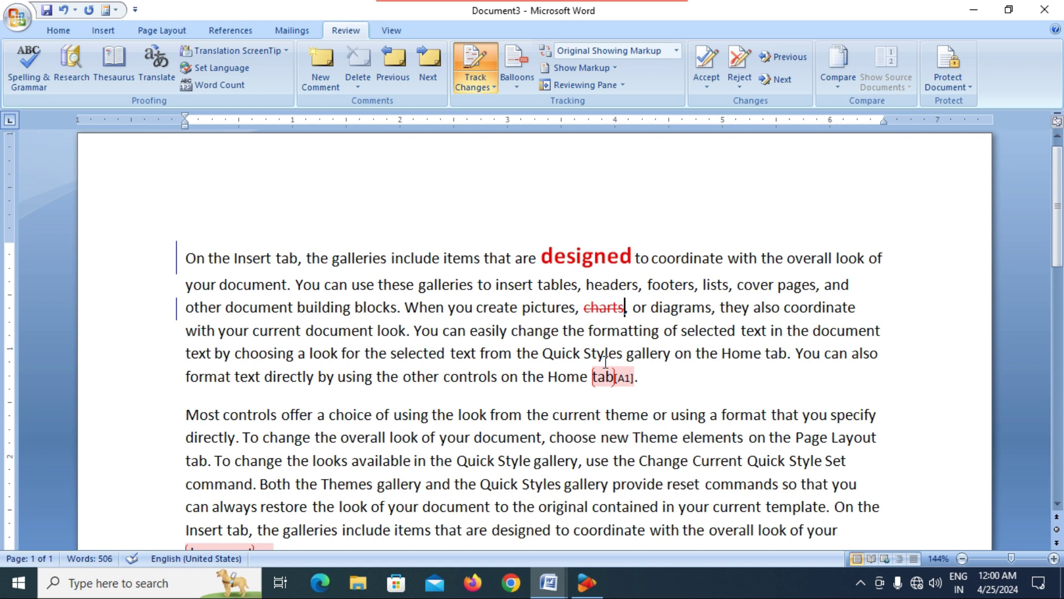
Insert the words "hello guys" after "format text directly by using" in the last line of the first paragraph
{"action": "left_click", "coordinate": [372, 377]}
{"action": "type", "text": "h"}
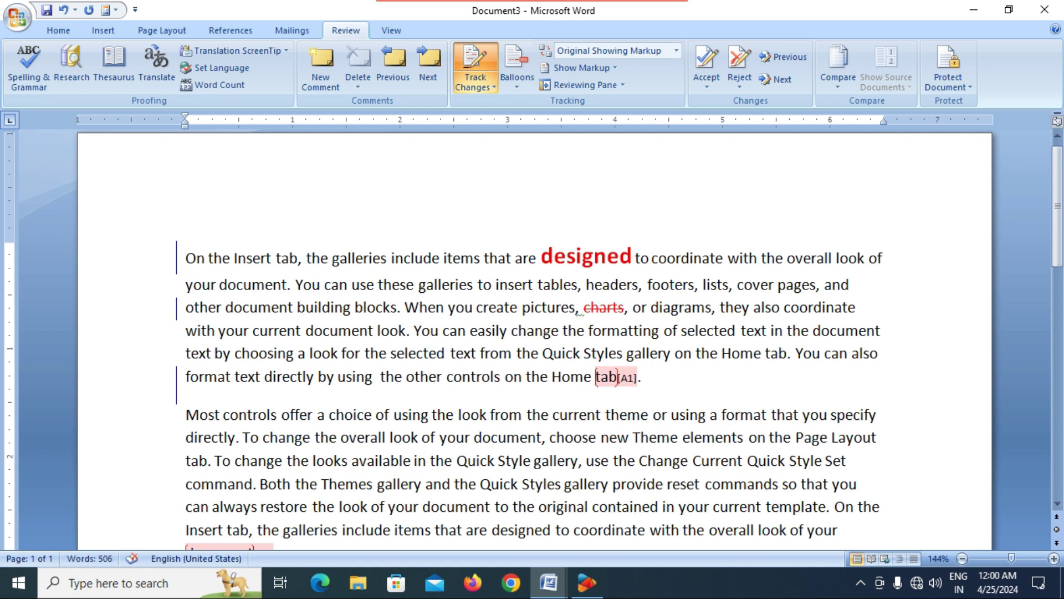
{"action": "type", "text": "ello gy"}
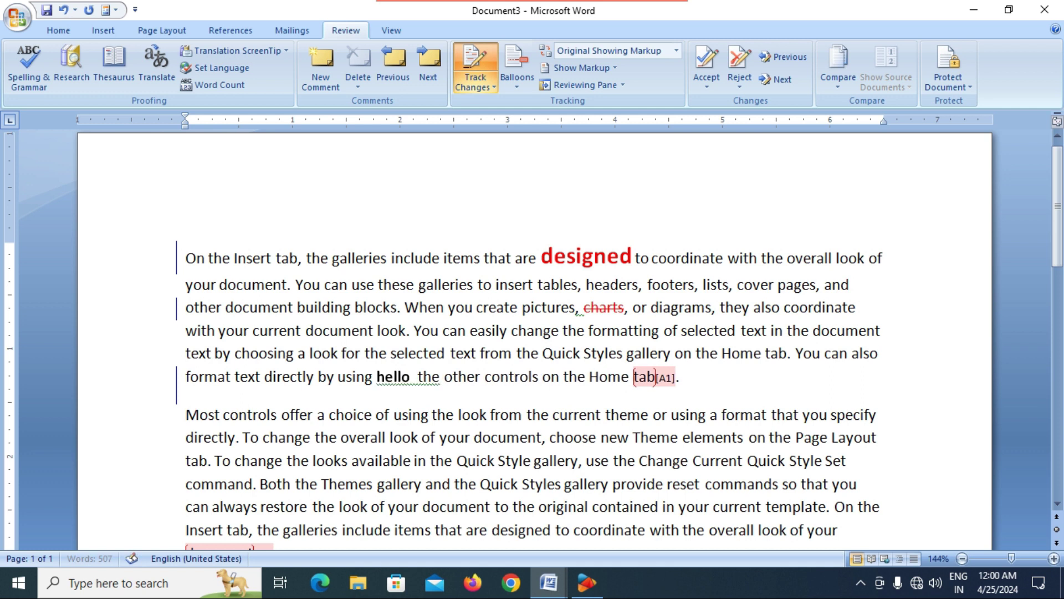
{"action": "key", "text": "BackSpace"}
{"action": "type", "text": "uys"}
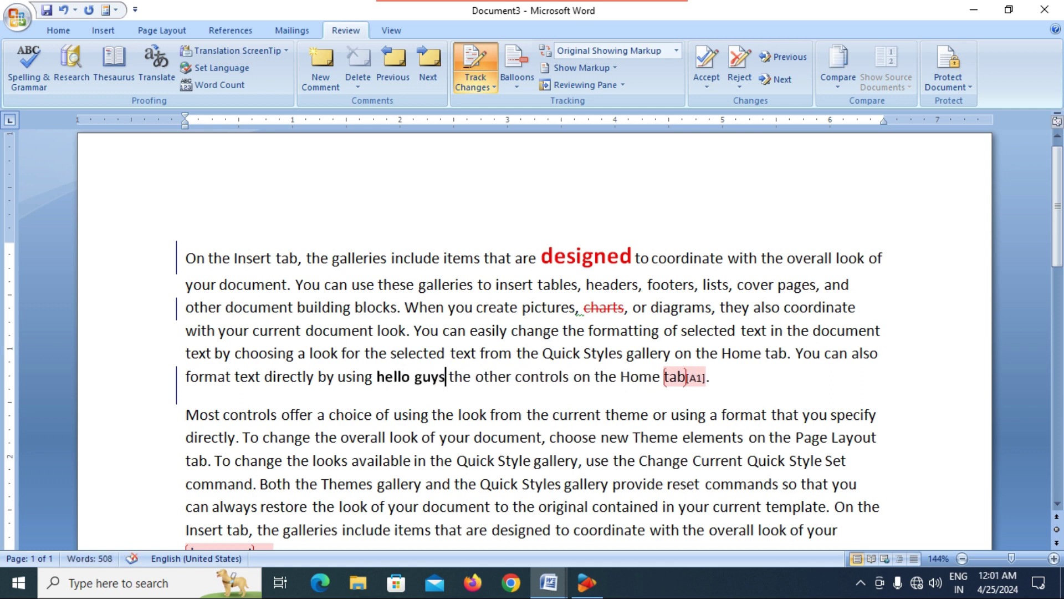
Examine the tracked-change marks and details for the inserted "hello guys" and the deleted "charts" in the first paragraph
{"action": "left_click_drag", "start_coordinate": [464, 437], "coordinate": [455, 436]}
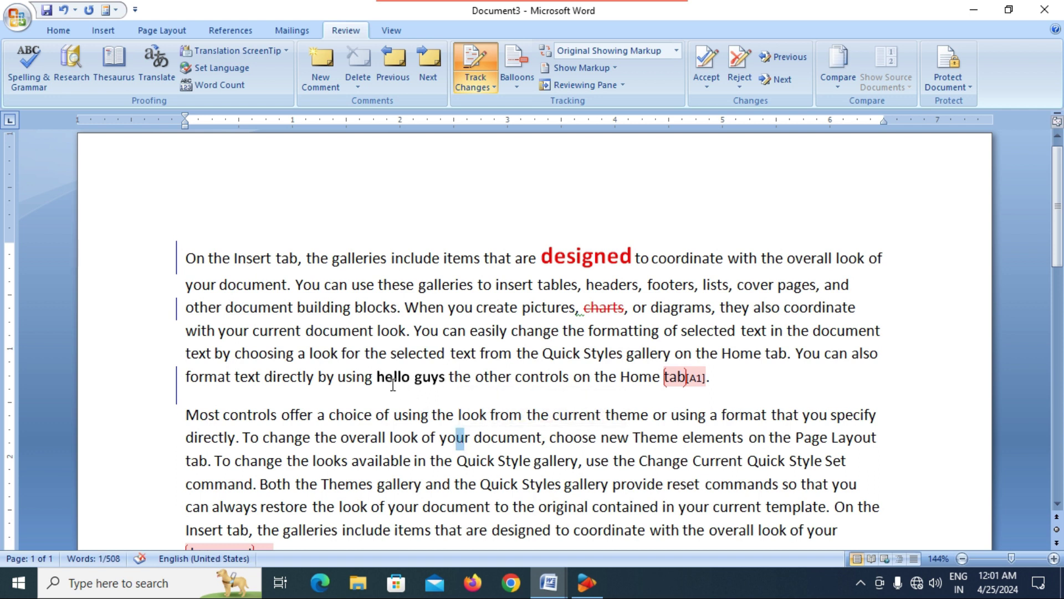
{"action": "mouse_move", "coordinate": [378, 377]}
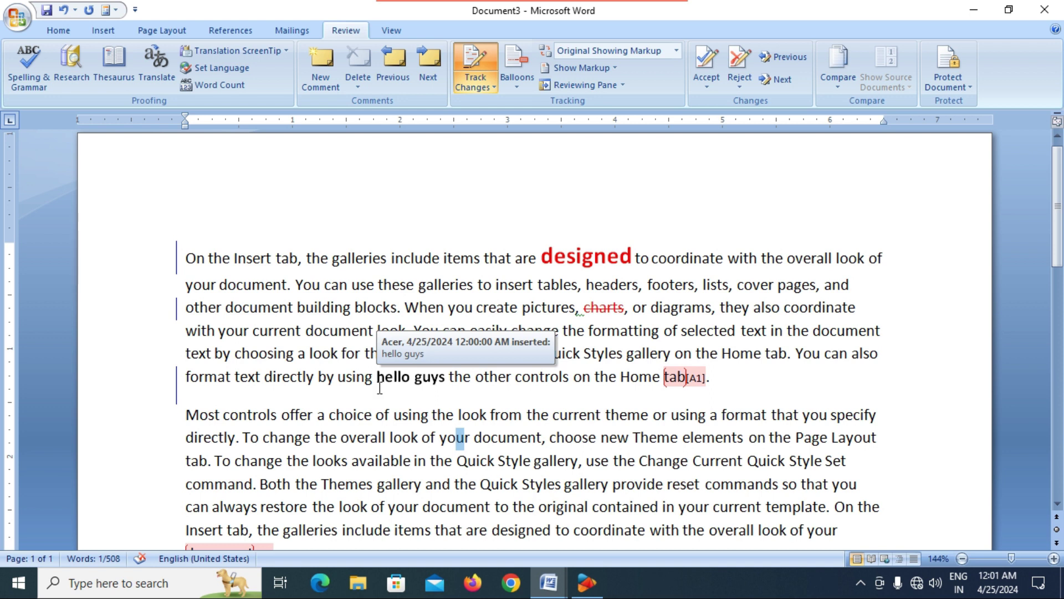
{"action": "scroll", "coordinate": [380, 388], "scroll_direction": "up", "scroll_amount": 5}
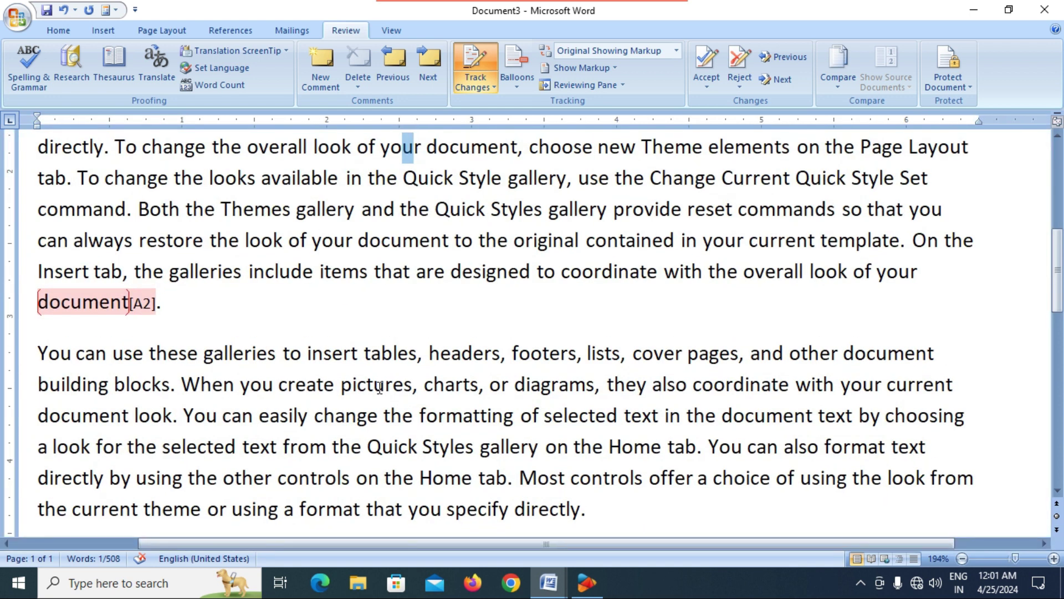
{"action": "scroll", "coordinate": [380, 388], "scroll_direction": "down", "scroll_amount": 3}
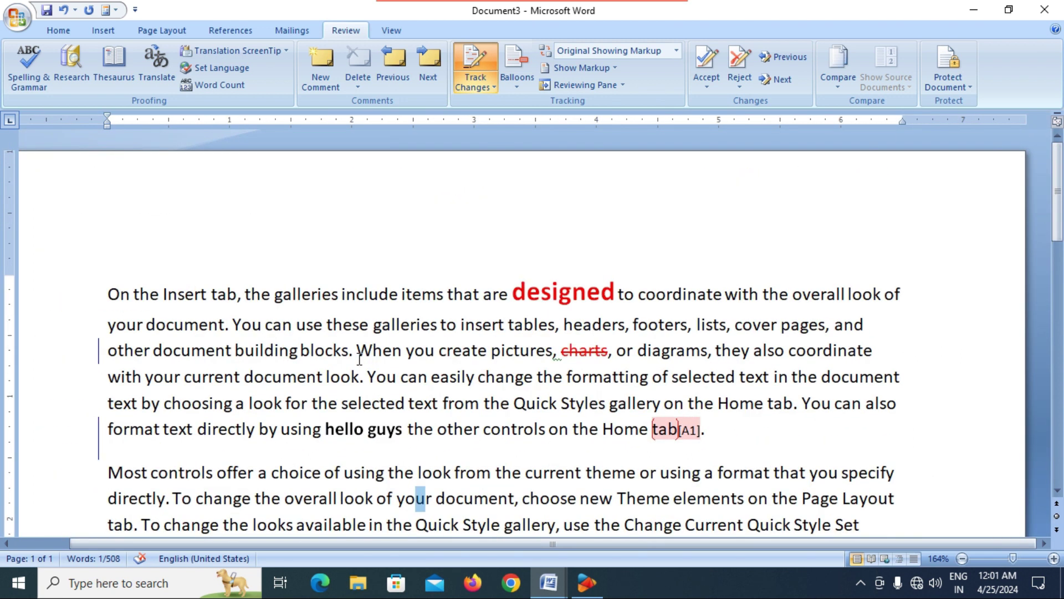
{"action": "mouse_move", "coordinate": [368, 446]}
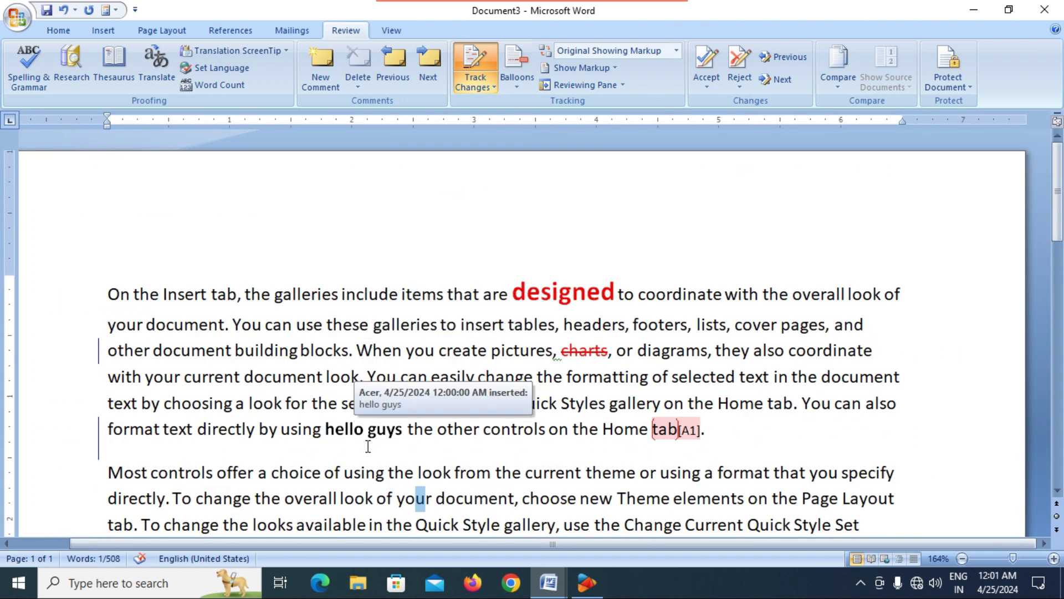
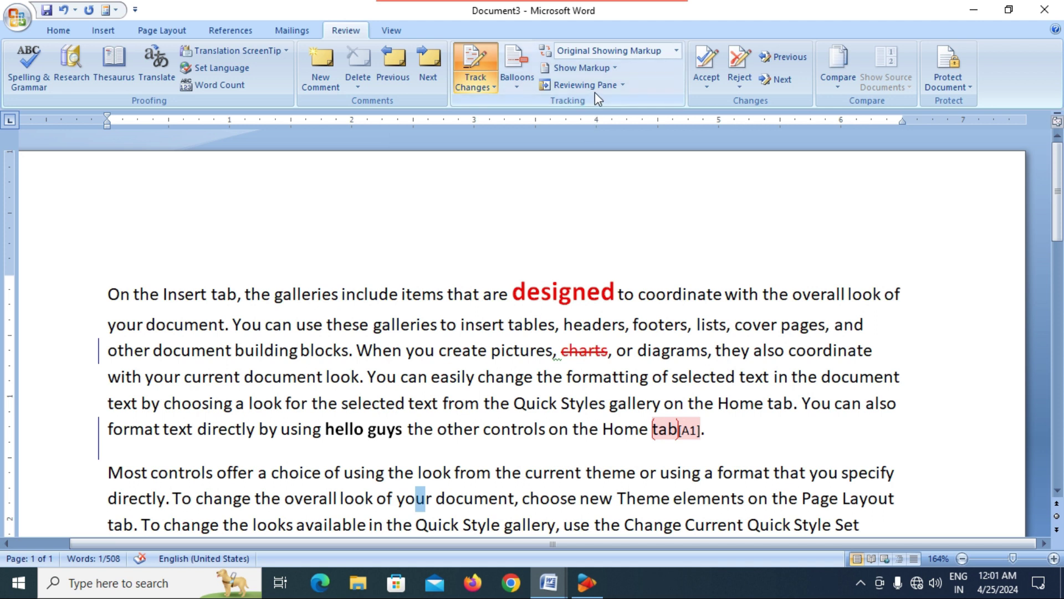
{"action": "scroll", "coordinate": [574, 302], "scroll_direction": "down", "scroll_amount": 8}
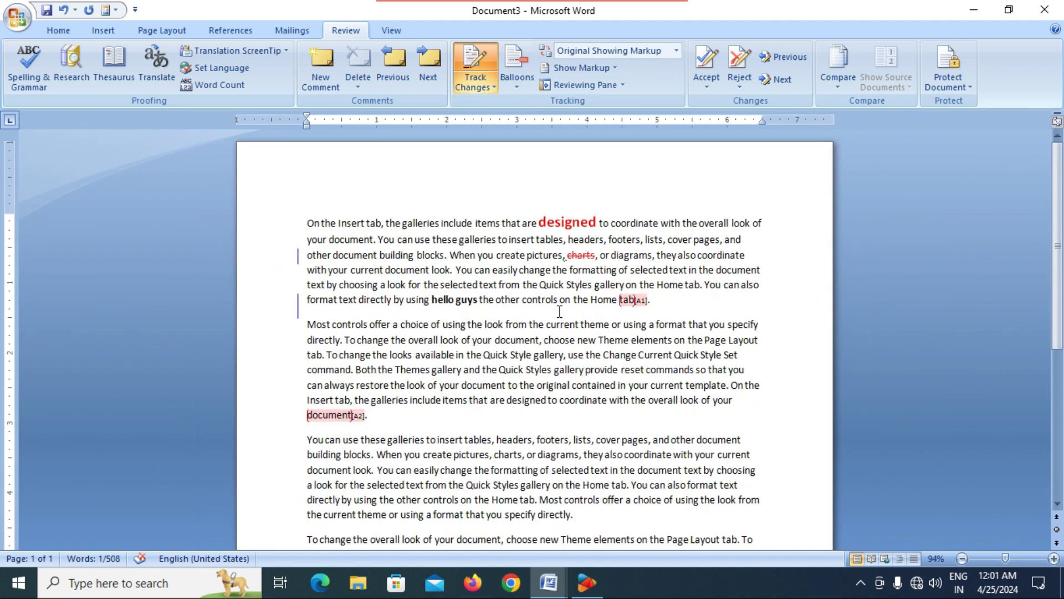
{"action": "scroll", "coordinate": [560, 312], "scroll_direction": "up", "scroll_amount": 3}
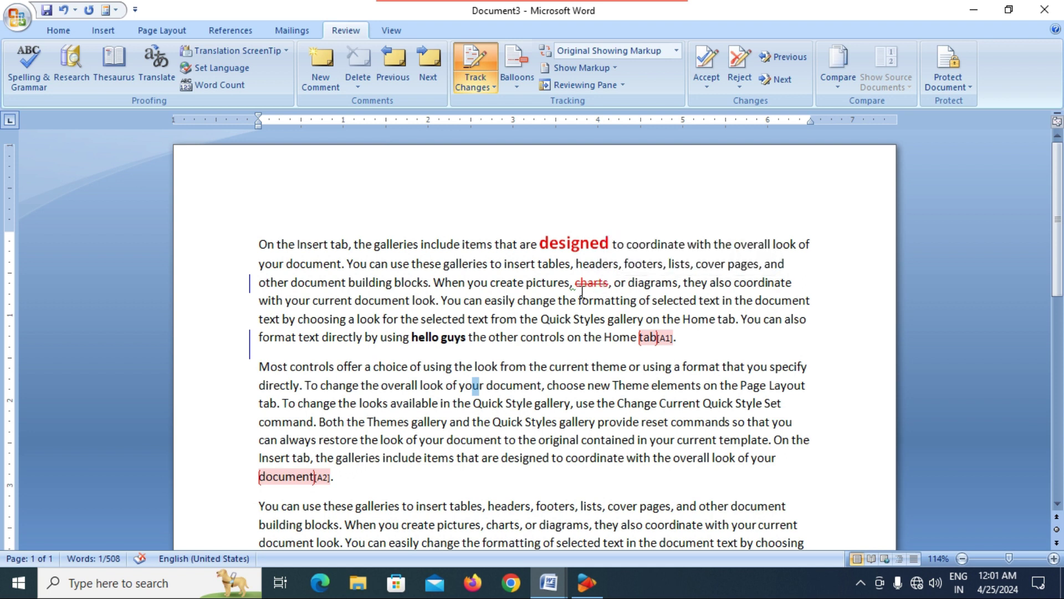
{"action": "mouse_move", "coordinate": [582, 291]}
{"action": "scroll", "coordinate": [602, 299], "scroll_direction": "up", "scroll_amount": 5}
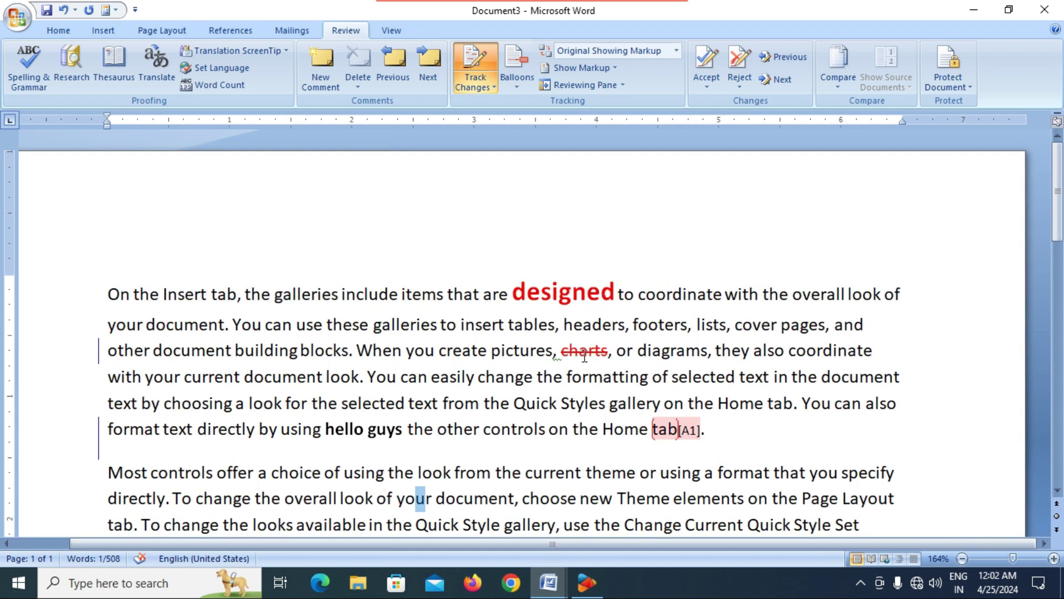
{"action": "mouse_move", "coordinate": [584, 358]}
Delete the words "Most controls" in the third paragraph as a tracked deletion
{"action": "scroll", "coordinate": [699, 427], "scroll_direction": "down", "scroll_amount": 3}
{"action": "left_click", "coordinate": [568, 360]}
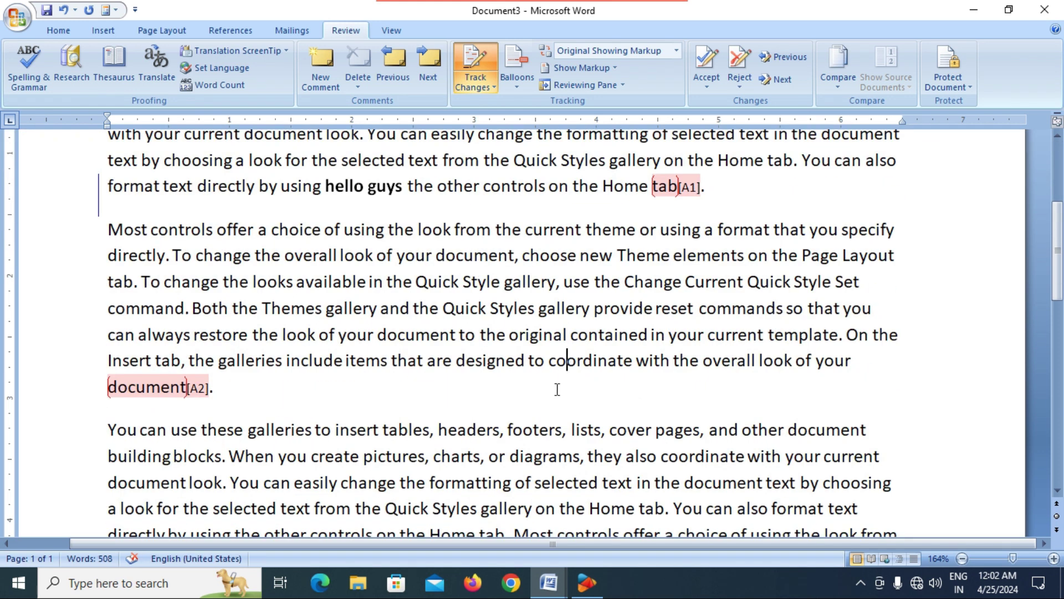
{"action": "scroll", "coordinate": [537, 395], "scroll_direction": "down", "scroll_amount": 3}
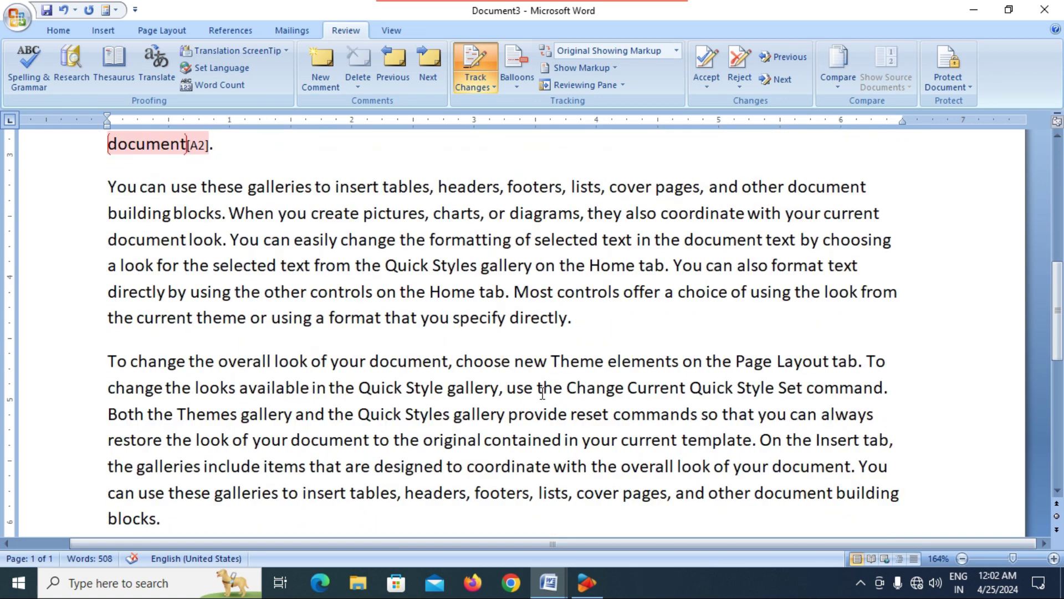
{"action": "left_click", "coordinate": [519, 293]}
{"action": "left_click_drag", "start_coordinate": [519, 293], "coordinate": [590, 297]}
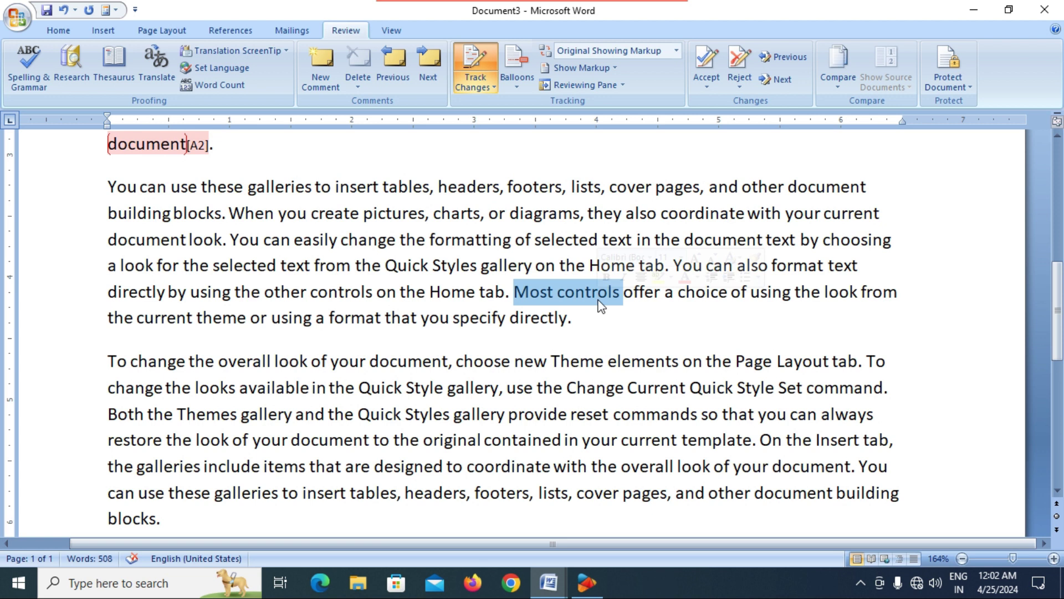
{"action": "right_click", "coordinate": [590, 298]}
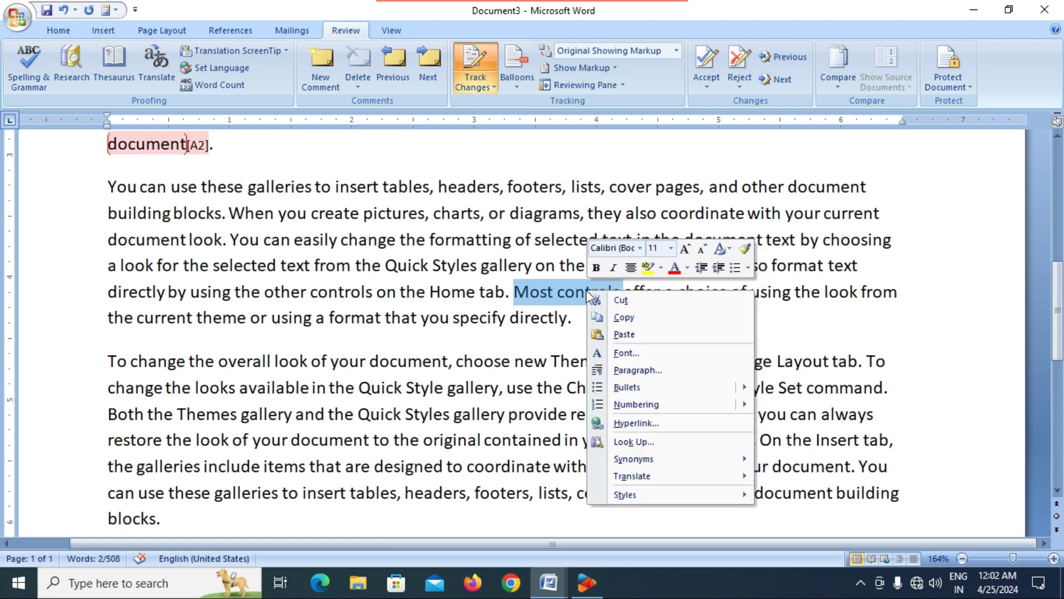
{"action": "key", "text": "Escape"}
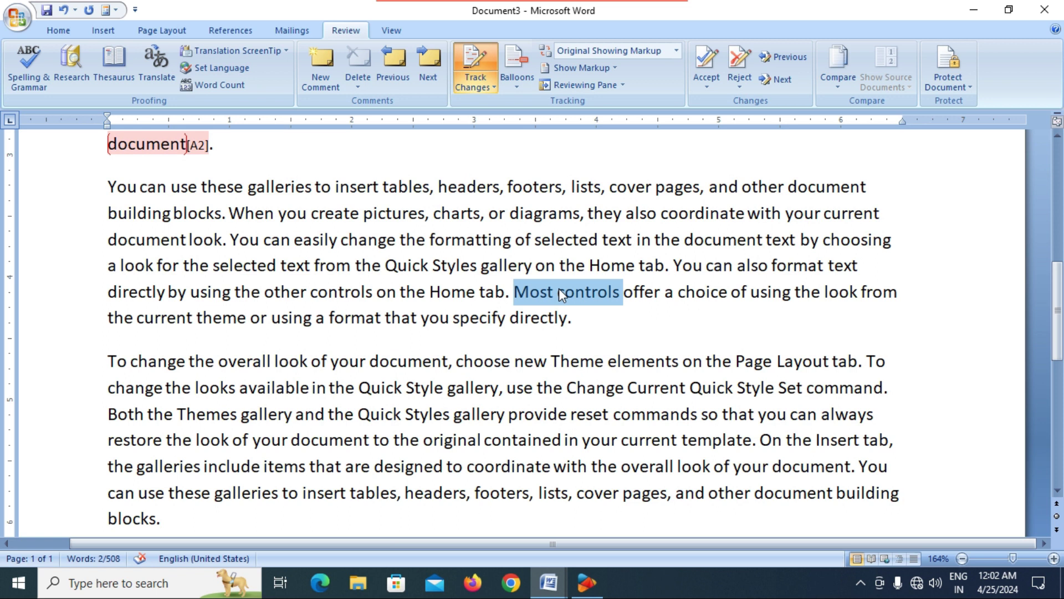
{"action": "key", "text": "Delete"}
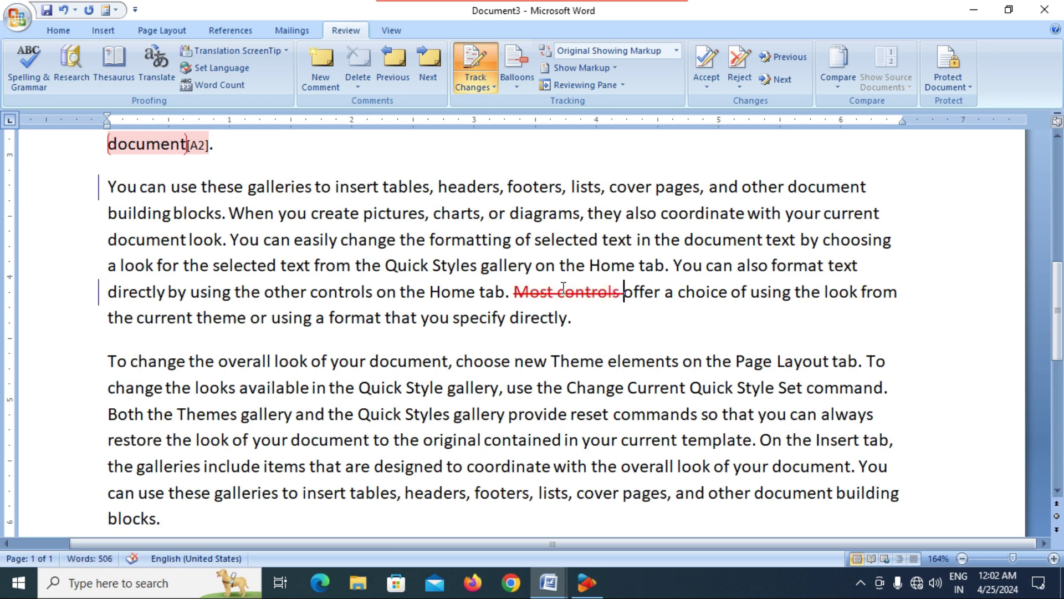
{"action": "mouse_move", "coordinate": [605, 298]}
{"action": "scroll", "coordinate": [580, 313], "scroll_direction": "up", "scroll_amount": 1}
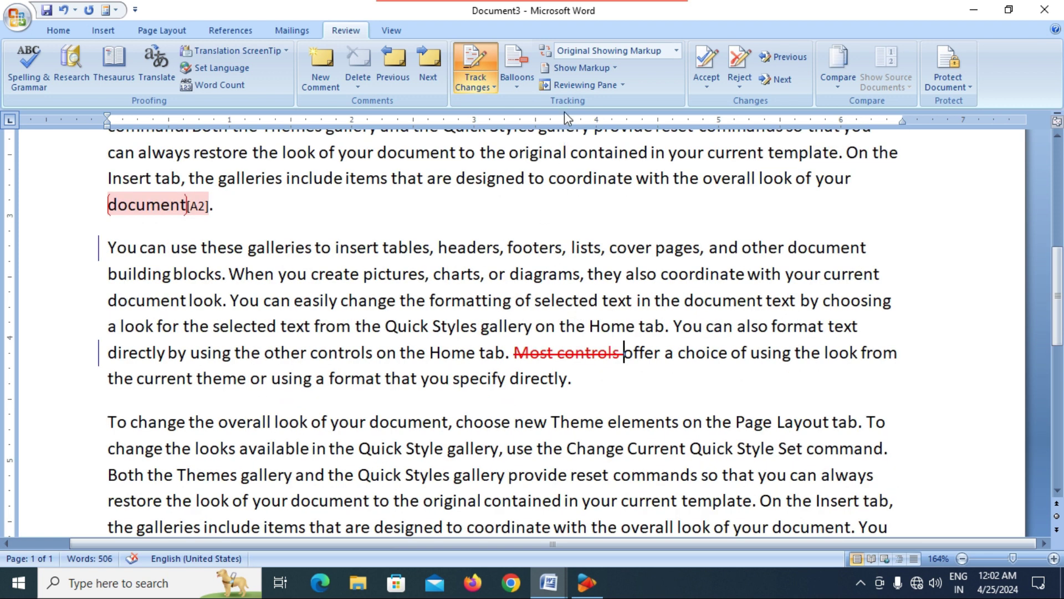
Review the Track Changes options for marking insertions, deletions and changed lines, keeping Bold, Strikethrough and Outside border
{"action": "left_click", "coordinate": [480, 91]}
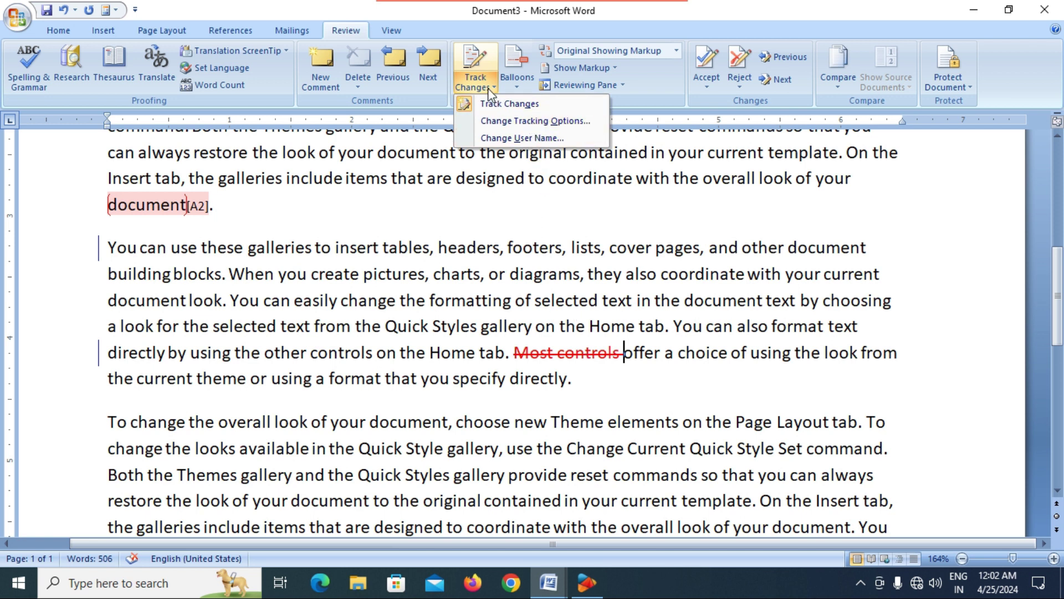
{"action": "left_click", "coordinate": [504, 126]}
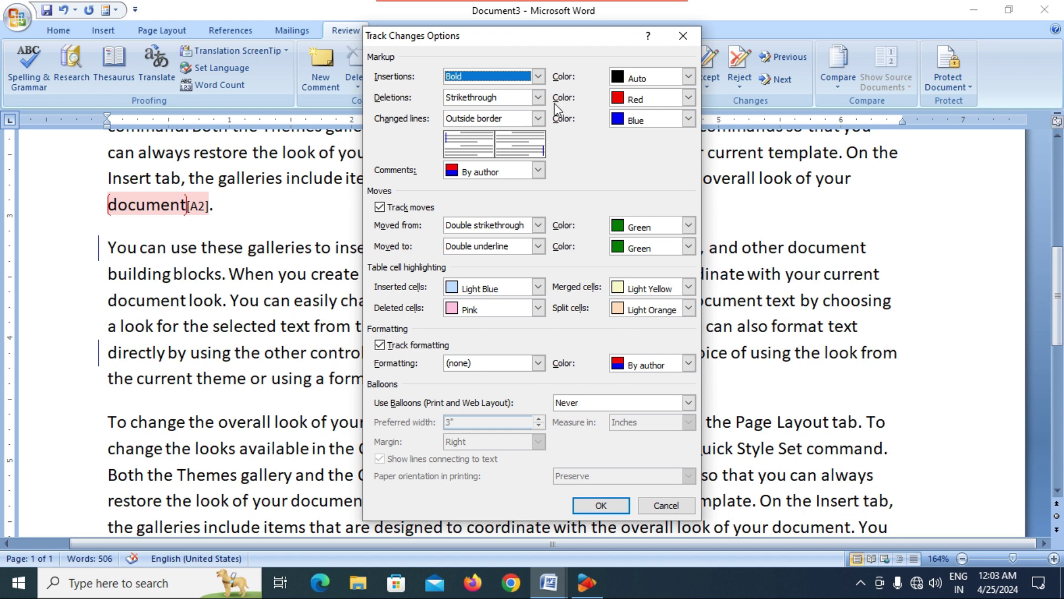
{"action": "left_click", "coordinate": [538, 78]}
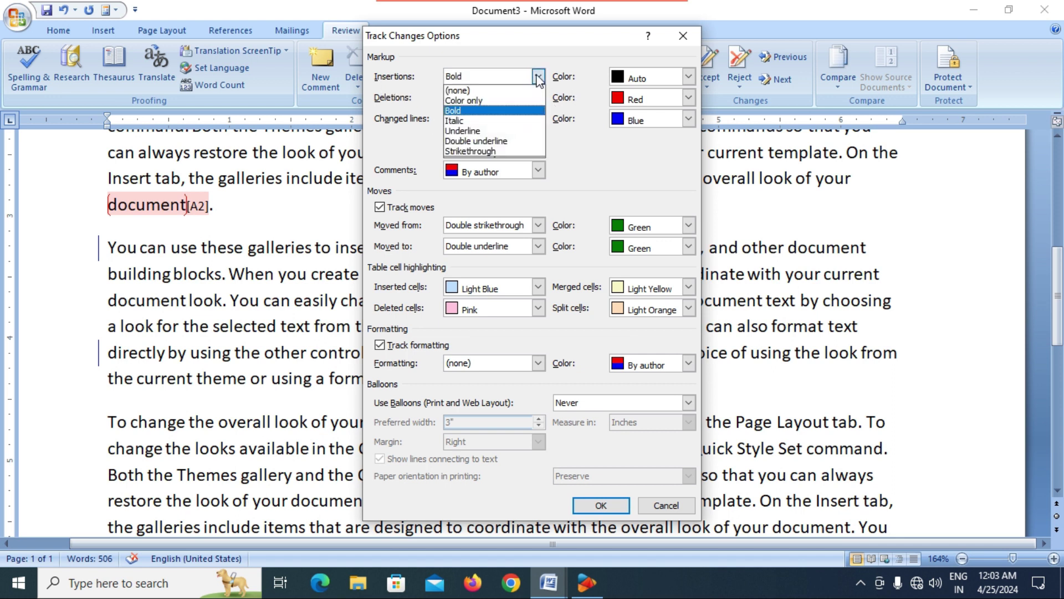
{"action": "left_click", "coordinate": [496, 115]}
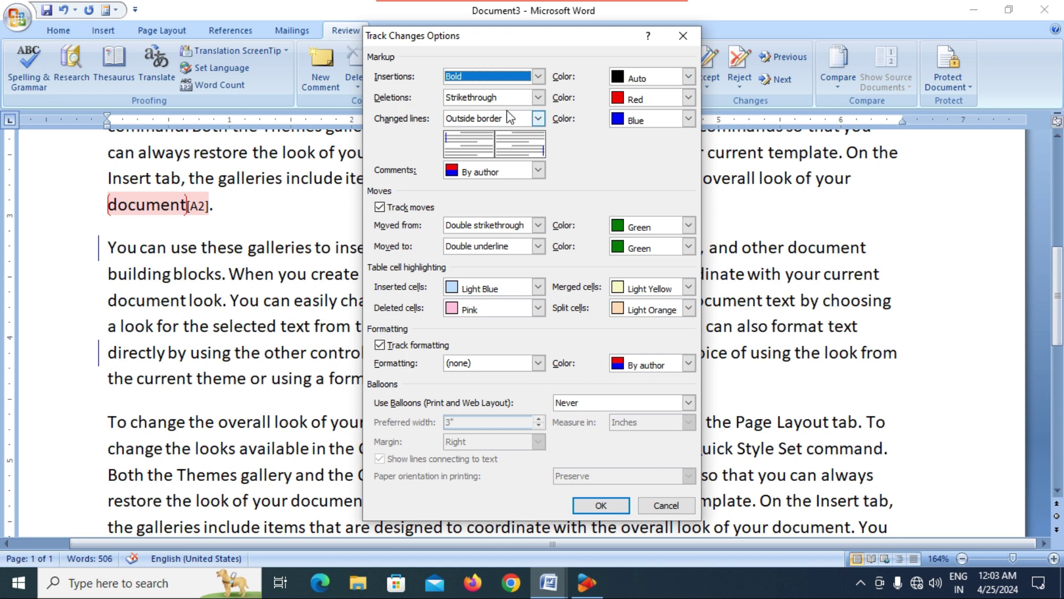
{"action": "left_click", "coordinate": [538, 98]}
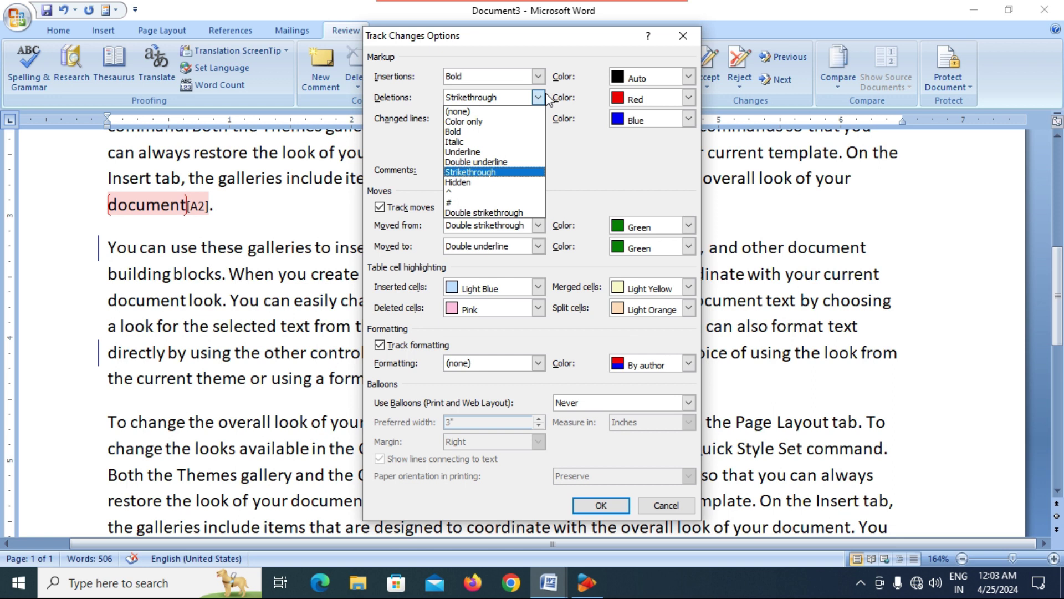
{"action": "left_click", "coordinate": [547, 94]}
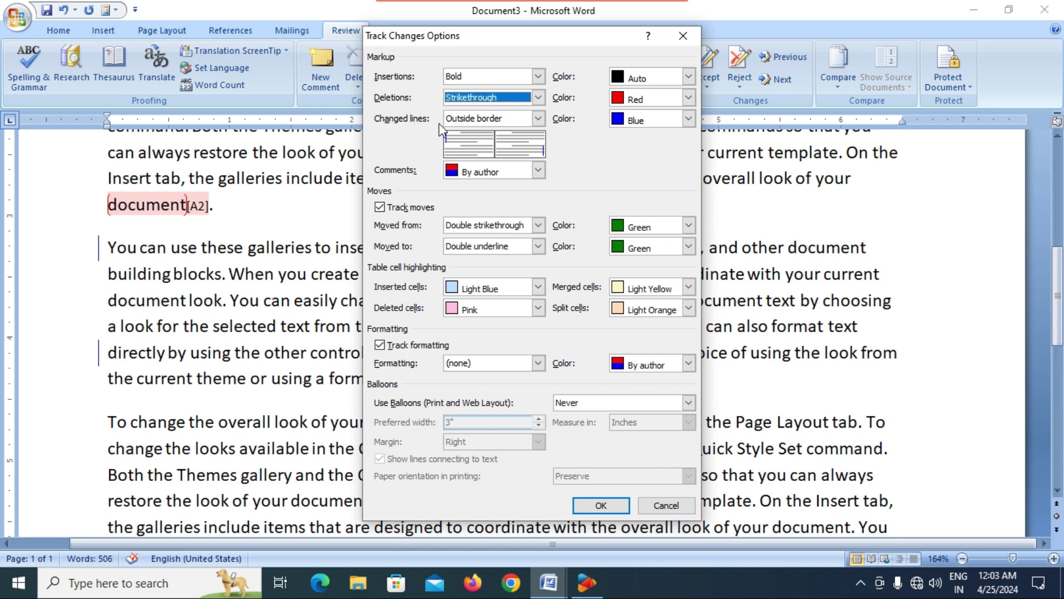
{"action": "left_click", "coordinate": [538, 119]}
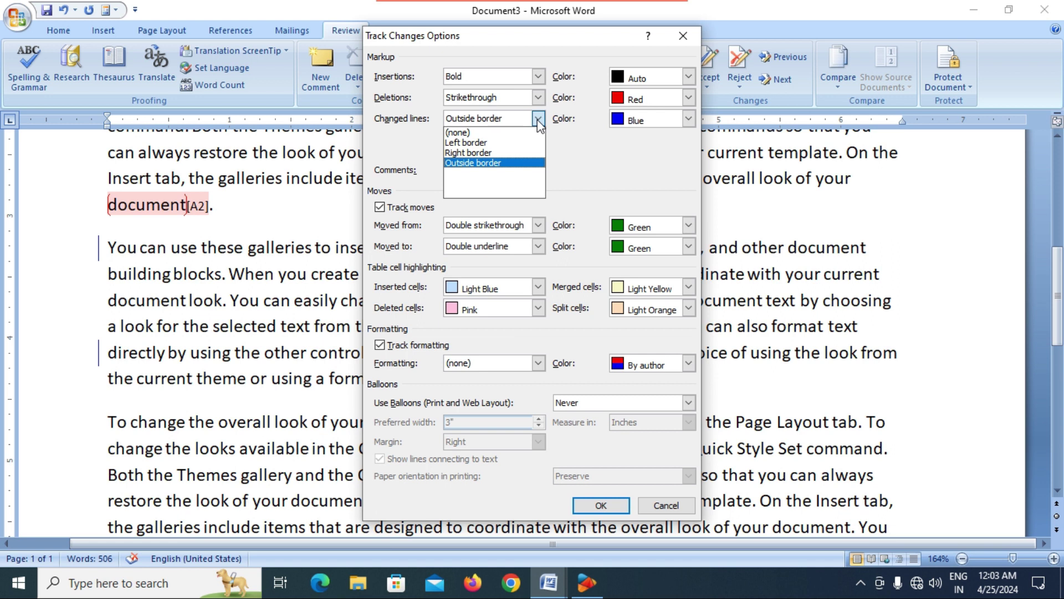
{"action": "left_click", "coordinate": [538, 121]}
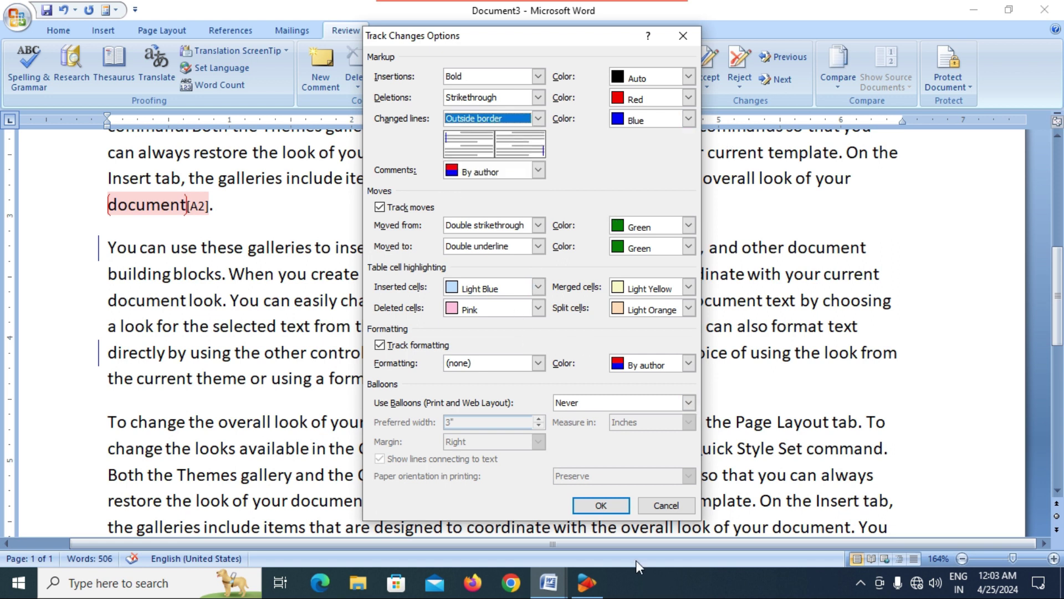
{"action": "left_click", "coordinate": [601, 505]}
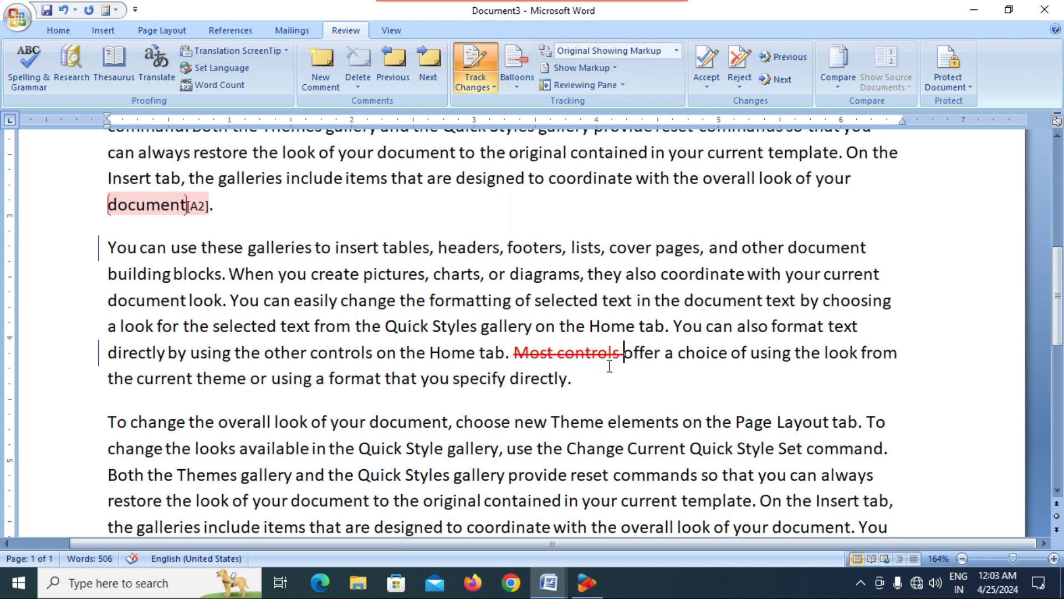
Split the third paragraph before "You can also format text" as a tracked paragraph break
{"action": "left_click", "coordinate": [673, 326]}
{"action": "key", "text": "Return"}
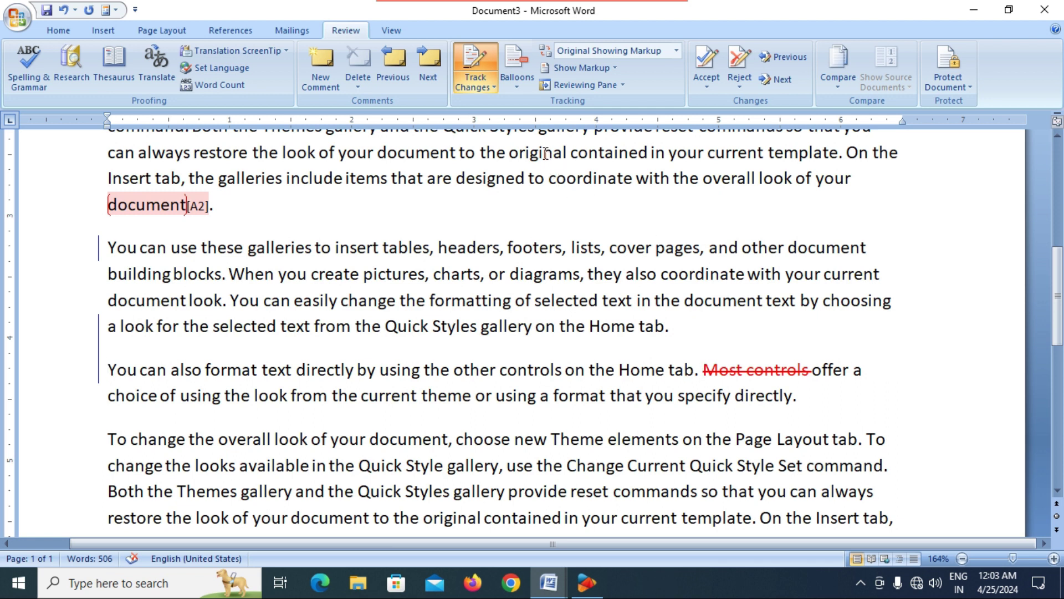
Show only comments and formatting in balloons and examine the markup throughout the document
{"action": "left_click", "coordinate": [525, 84]}
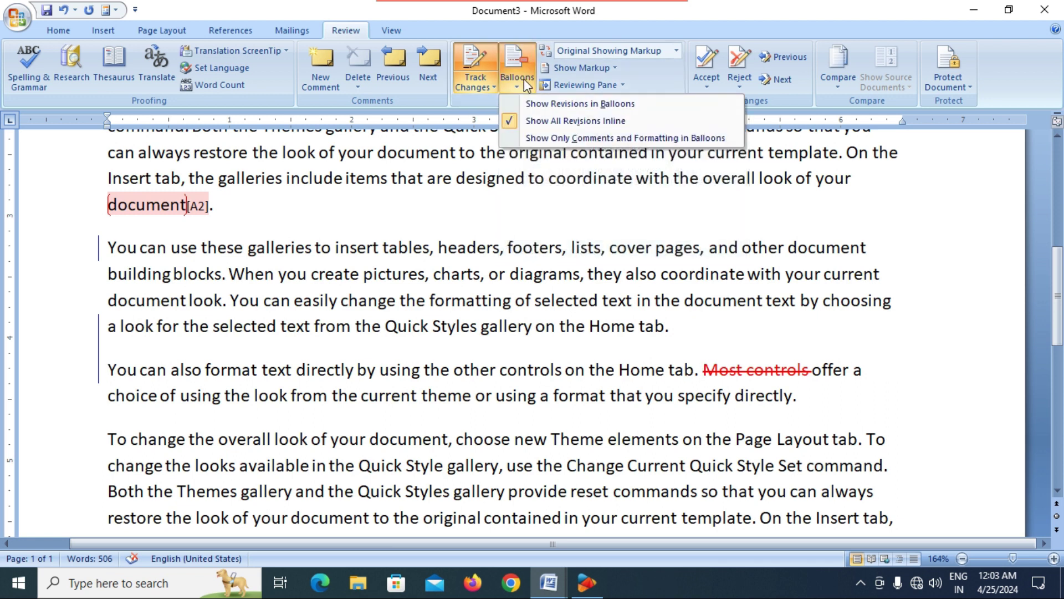
{"action": "left_click", "coordinate": [547, 138]}
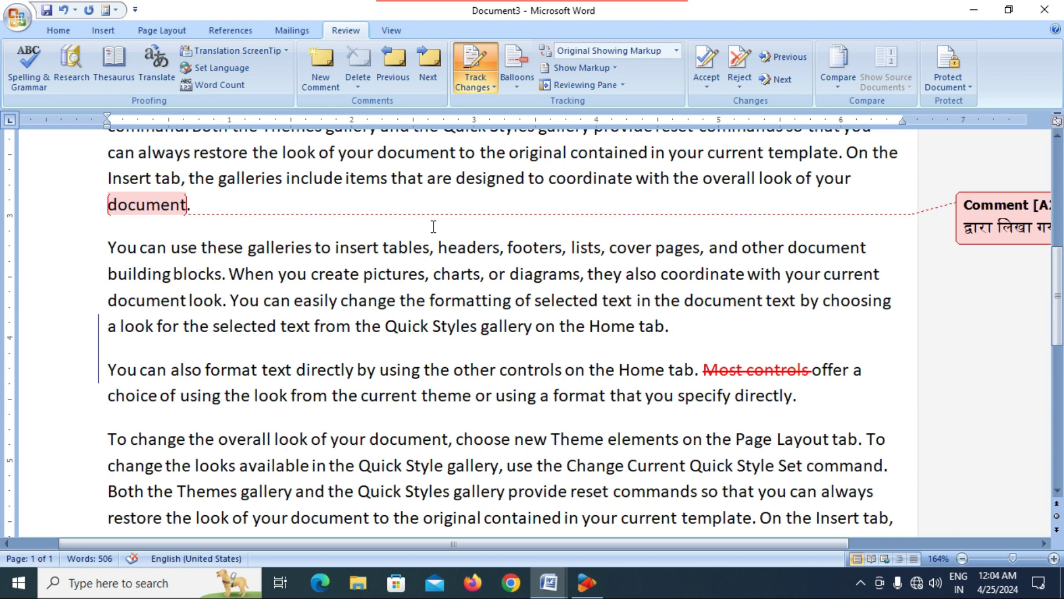
{"action": "scroll", "coordinate": [438, 222], "scroll_direction": "down", "scroll_amount": 6}
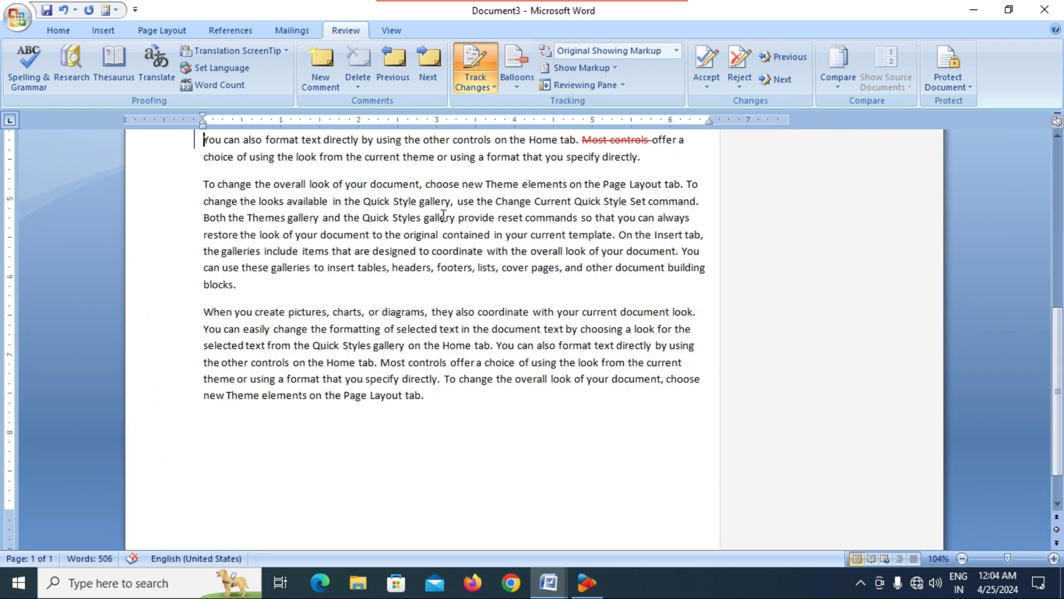
{"action": "scroll", "coordinate": [444, 215], "scroll_direction": "up", "scroll_amount": 5}
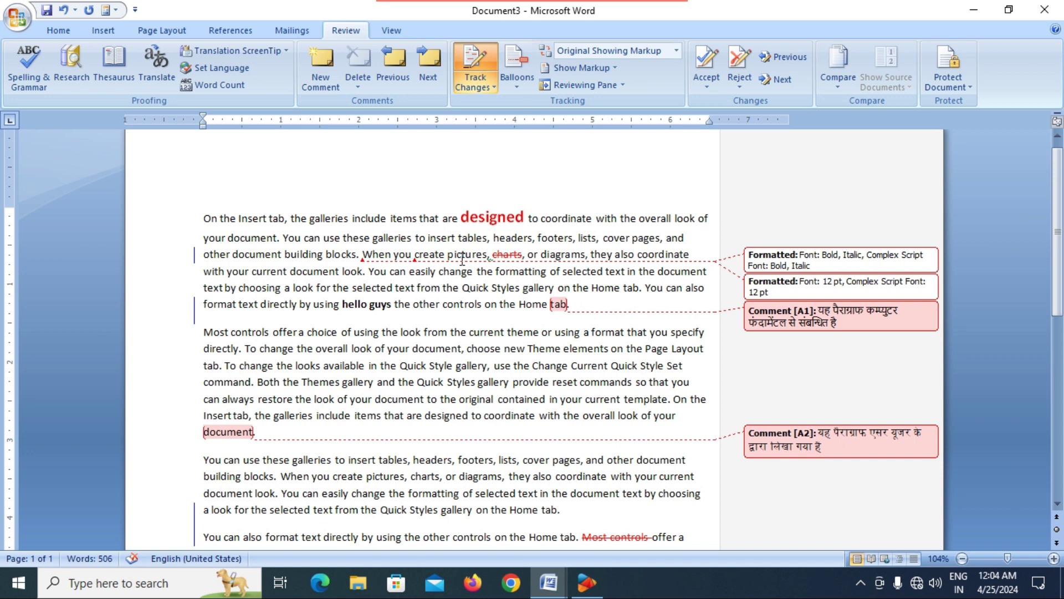
{"action": "mouse_move", "coordinate": [512, 258]}
{"action": "mouse_move", "coordinate": [374, 306]}
Switch the balloon setting to show all revisions inline
{"action": "left_click", "coordinate": [518, 87]}
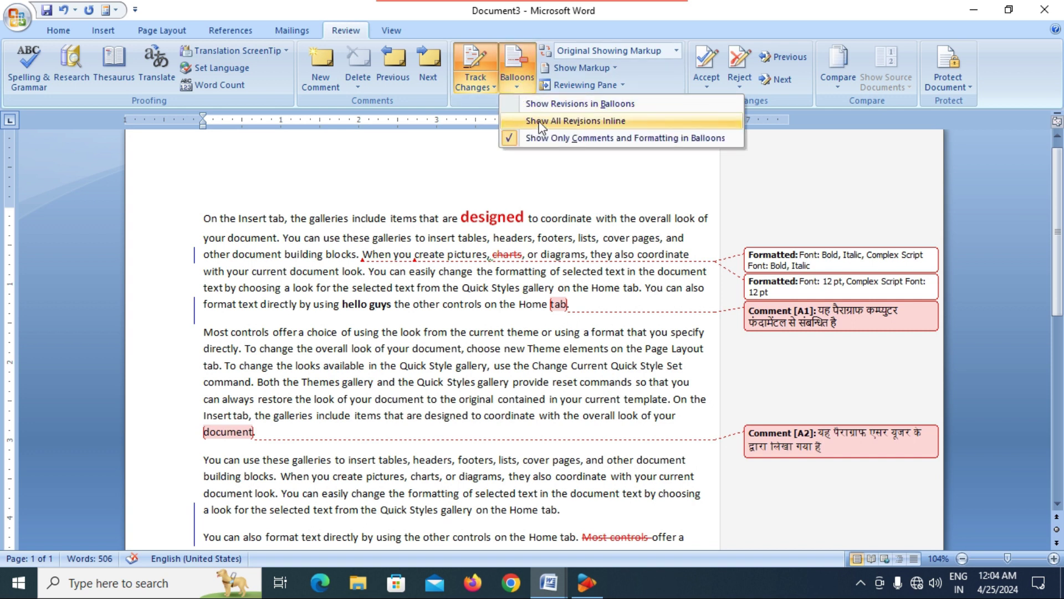
{"action": "left_click", "coordinate": [524, 86]}
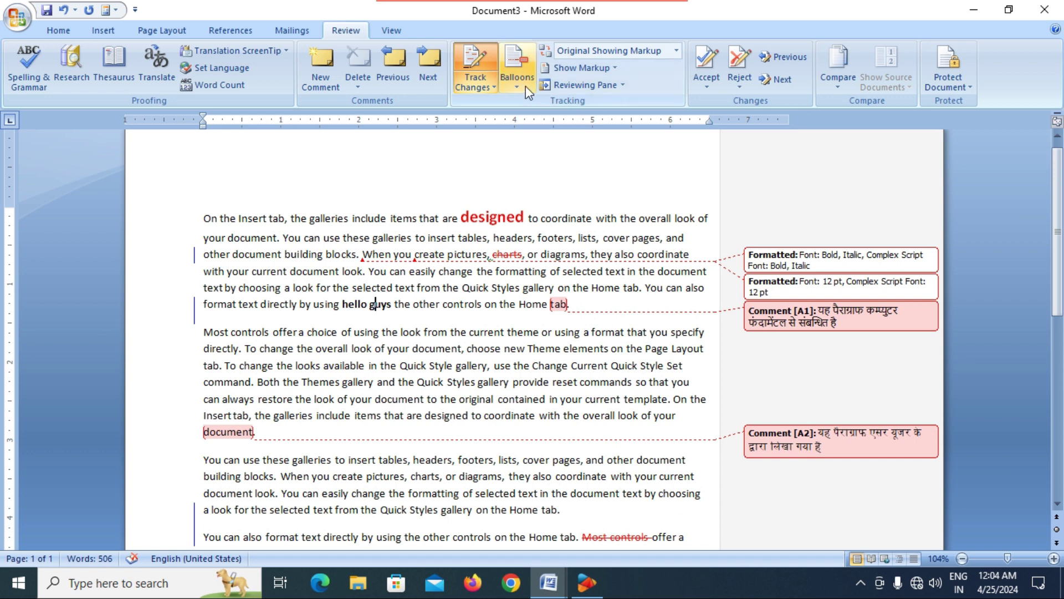
{"action": "left_click", "coordinate": [526, 85]}
{"action": "left_click", "coordinate": [553, 121]}
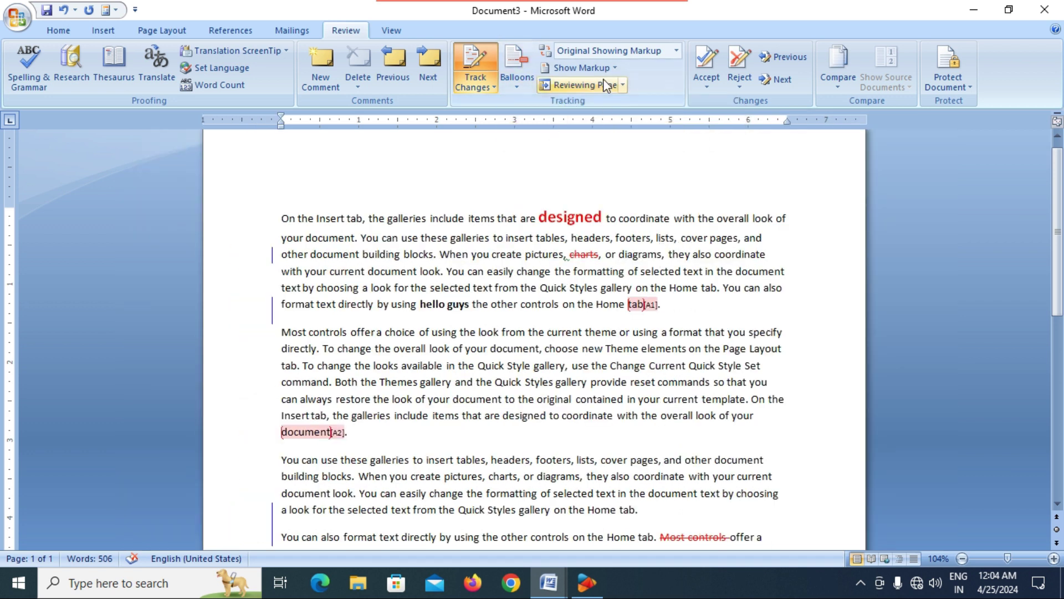
Display the document as Original, and return the display to Original Showing Markup
{"action": "left_click", "coordinate": [624, 52]}
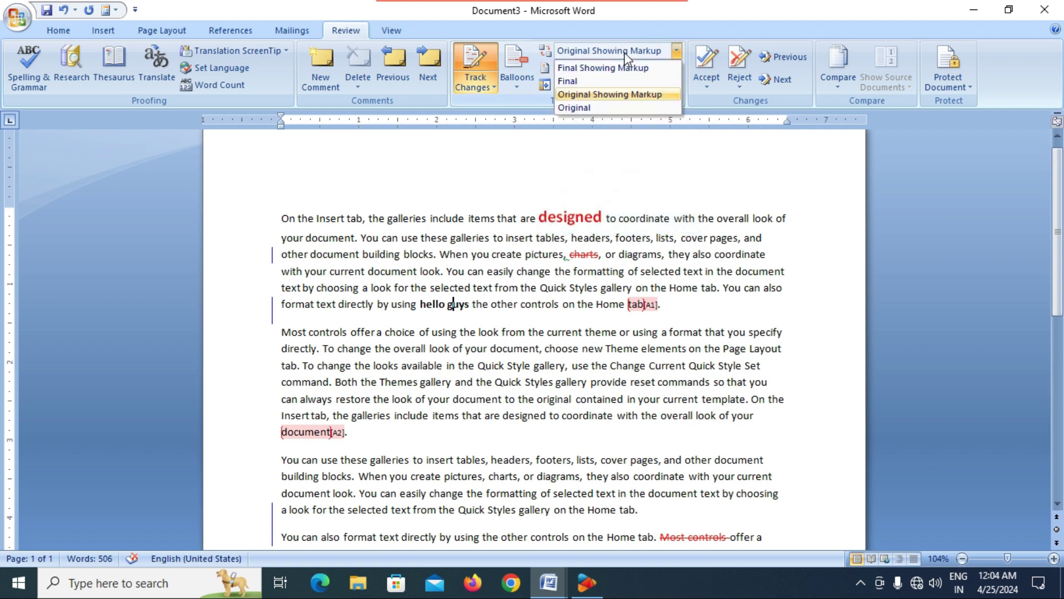
{"action": "left_click", "coordinate": [580, 109]}
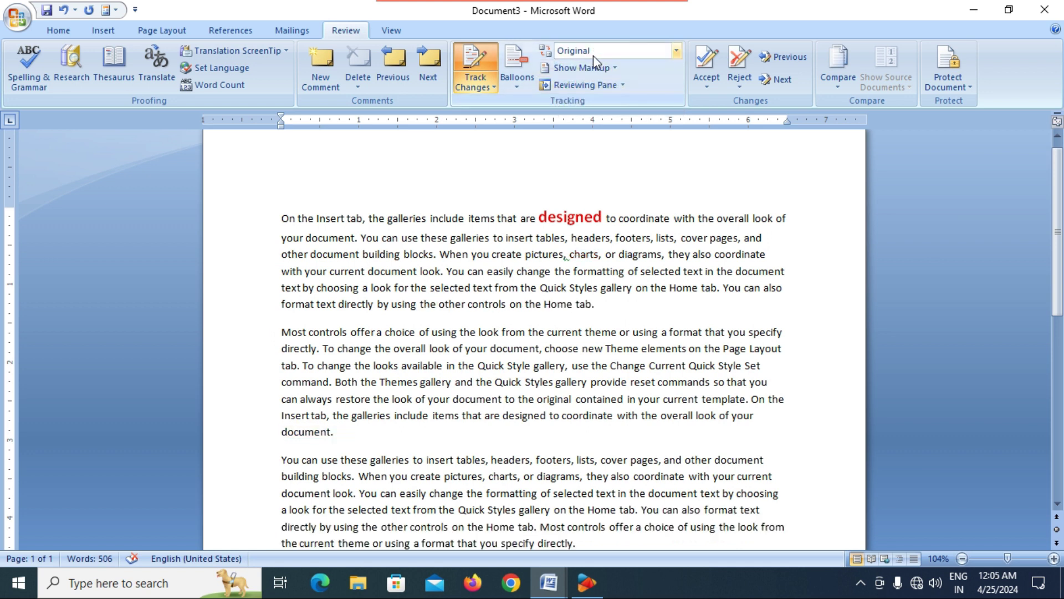
{"action": "left_click", "coordinate": [595, 52]}
{"action": "left_click", "coordinate": [590, 93]}
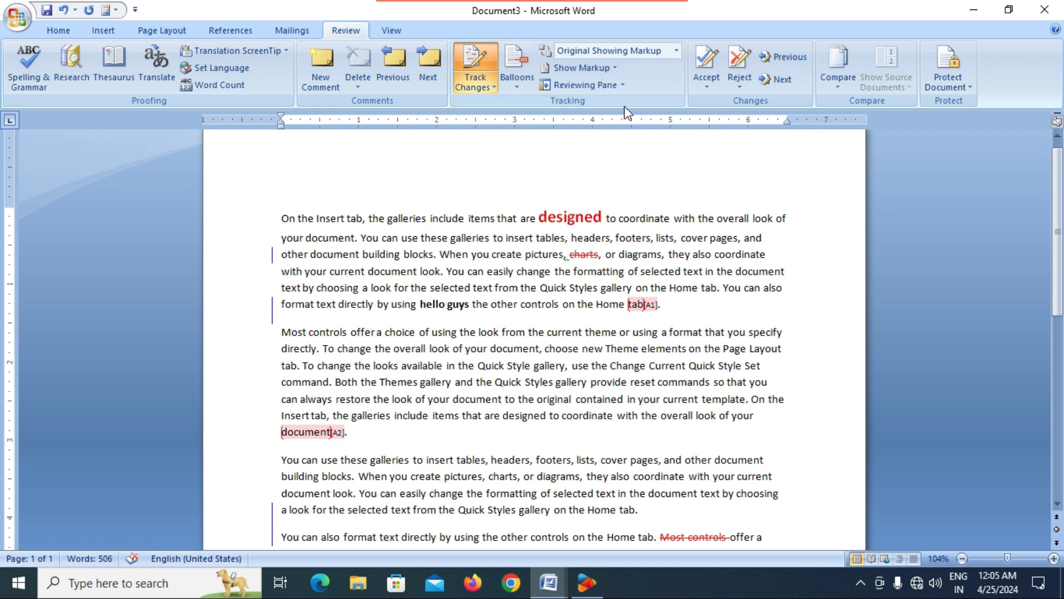
Examine the revision summary and the listed changes and comments in the Reviewing Pane, and close the pane
{"action": "left_click", "coordinate": [607, 87]}
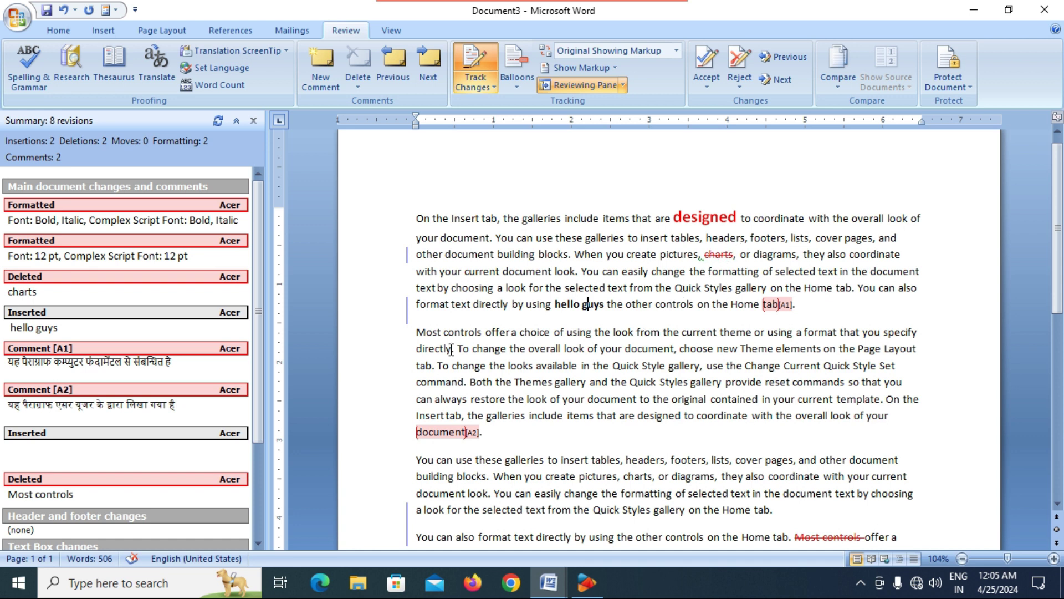
{"action": "scroll", "coordinate": [688, 440], "scroll_direction": "down", "scroll_amount": 1}
{"action": "scroll", "coordinate": [702, 431], "scroll_direction": "down", "scroll_amount": 2}
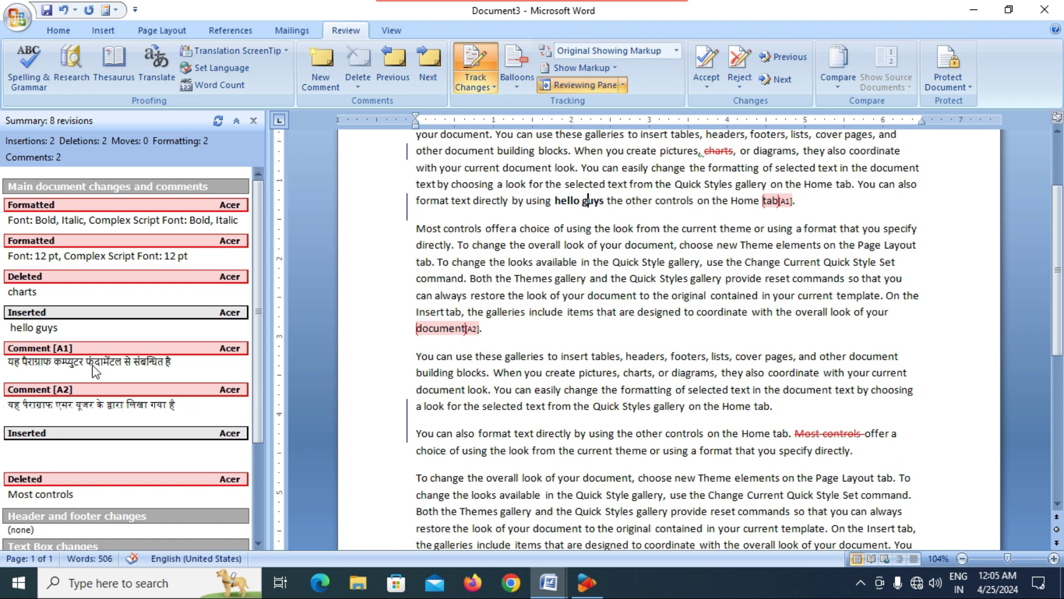
{"action": "scroll", "coordinate": [107, 438], "scroll_direction": "down", "scroll_amount": 2}
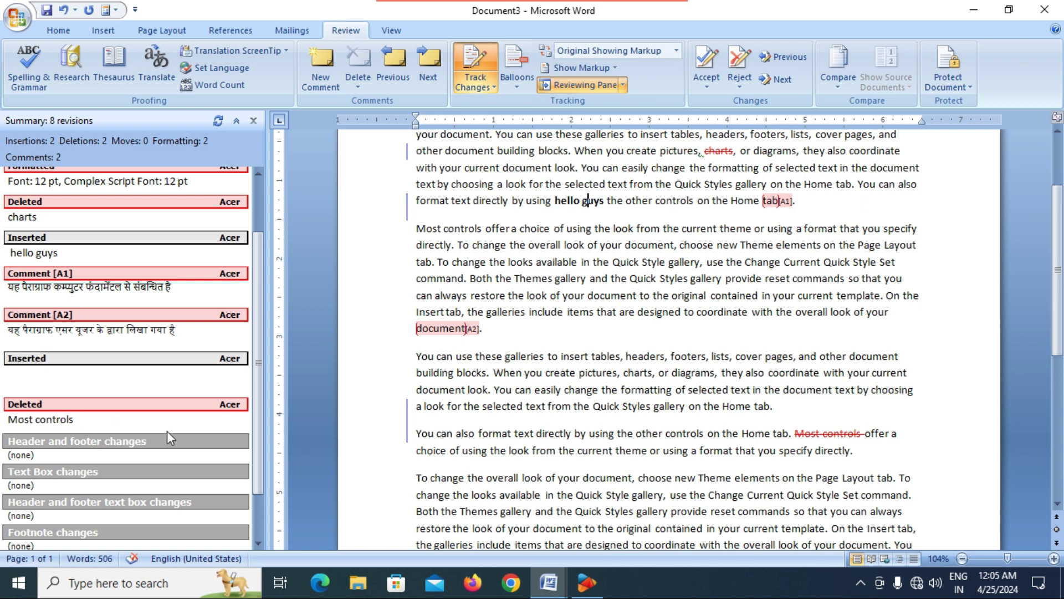
{"action": "left_click", "coordinate": [835, 433]}
{"action": "scroll", "coordinate": [105, 344], "scroll_direction": "up", "scroll_amount": 2}
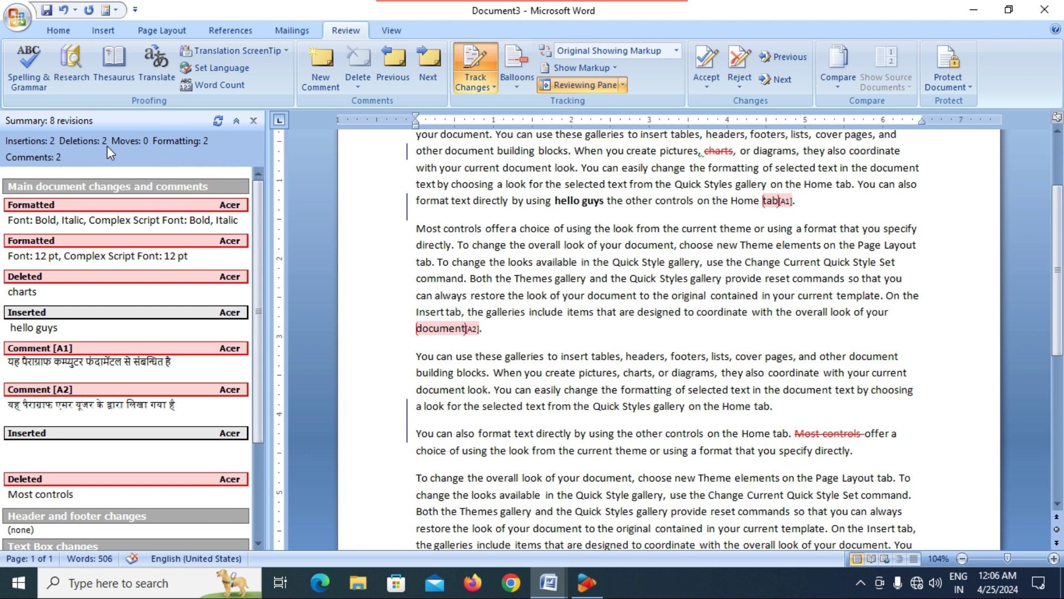
{"action": "left_click", "coordinate": [253, 121]}
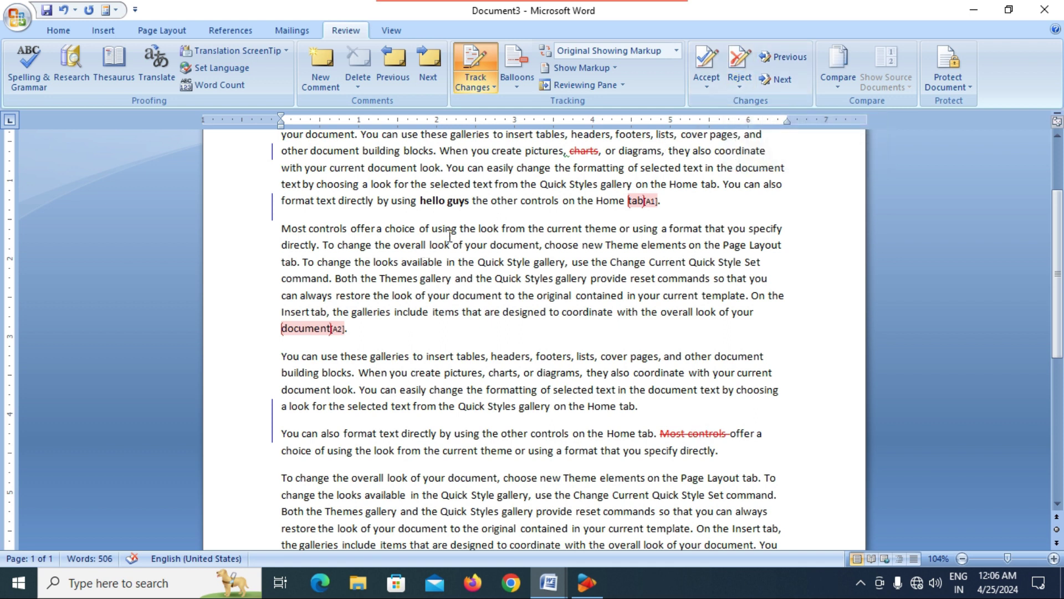
Reject the tracked deletion of "charts" in the first paragraph, and undo the rejection
{"action": "scroll", "coordinate": [501, 212], "scroll_direction": "up", "scroll_amount": 1}
{"action": "scroll", "coordinate": [501, 212], "scroll_direction": "up", "scroll_amount": 1}
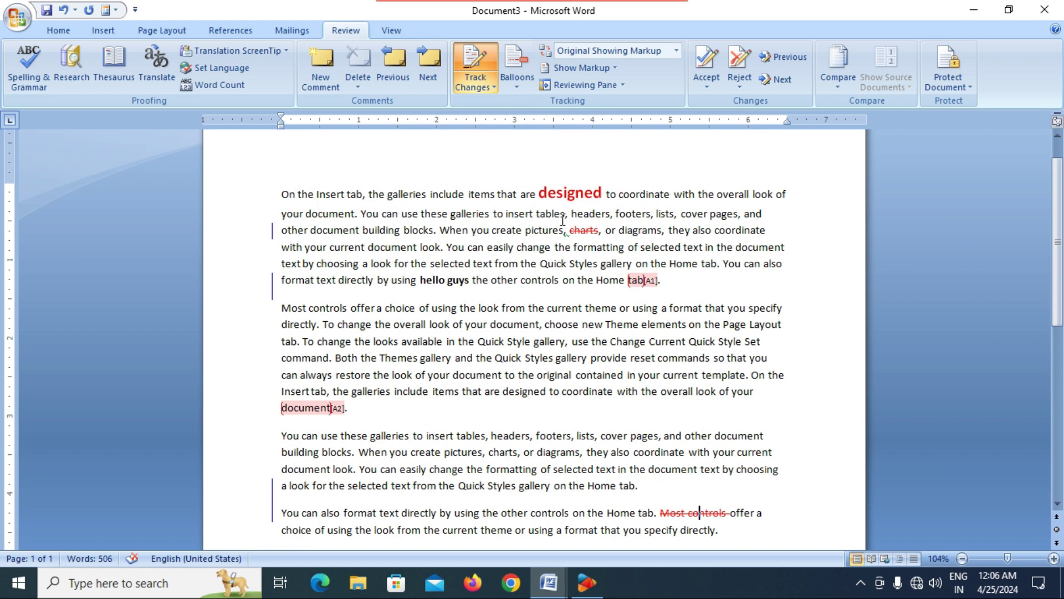
{"action": "mouse_move", "coordinate": [591, 227]}
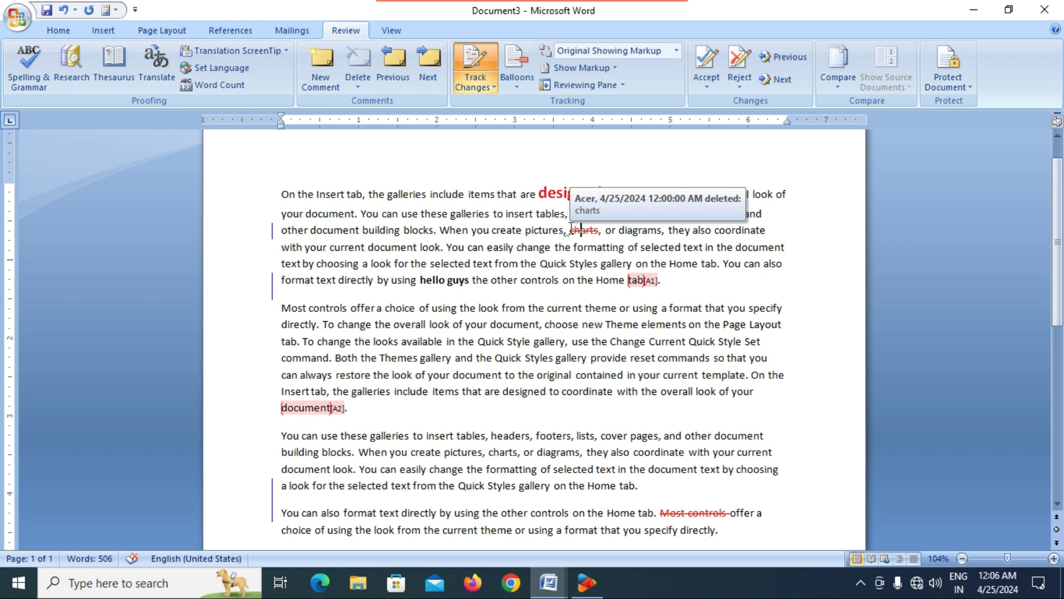
{"action": "left_click", "coordinate": [743, 74]}
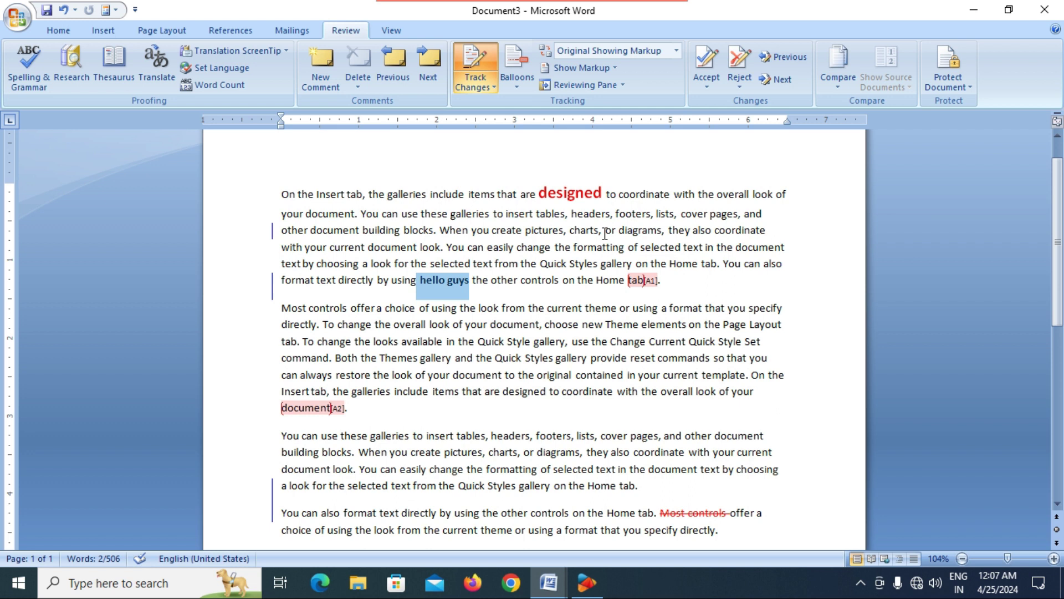
{"action": "key", "text": "ctrl+z"}
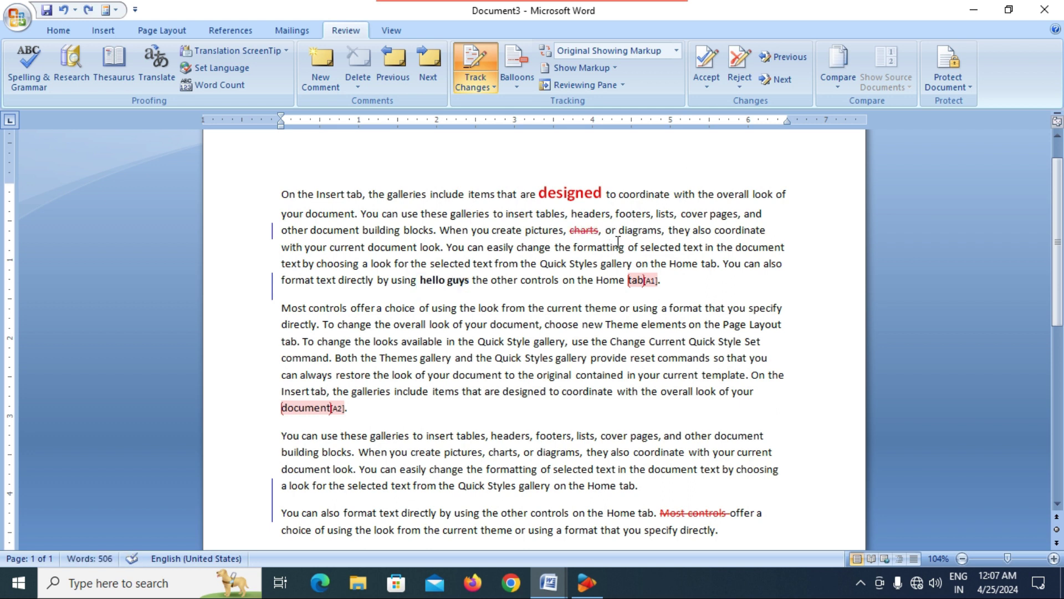
Accept the tracked deletion of "charts" in the first paragraph, and undo the acceptance
{"action": "scroll", "coordinate": [617, 243], "scroll_direction": "up", "scroll_amount": 6, "text": "ctrl"}
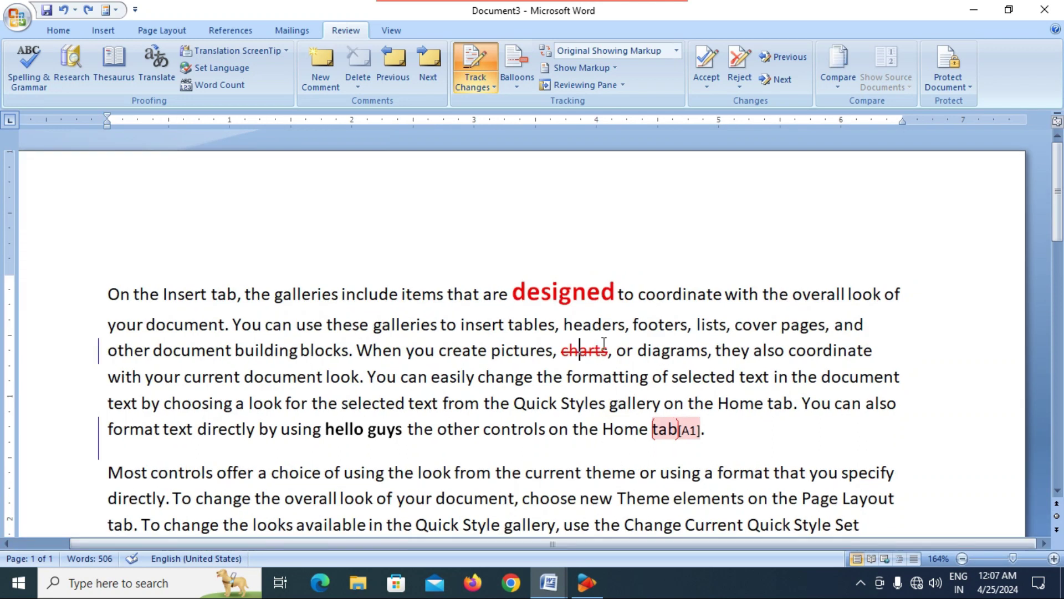
{"action": "scroll", "coordinate": [607, 332], "scroll_direction": "down", "scroll_amount": 1}
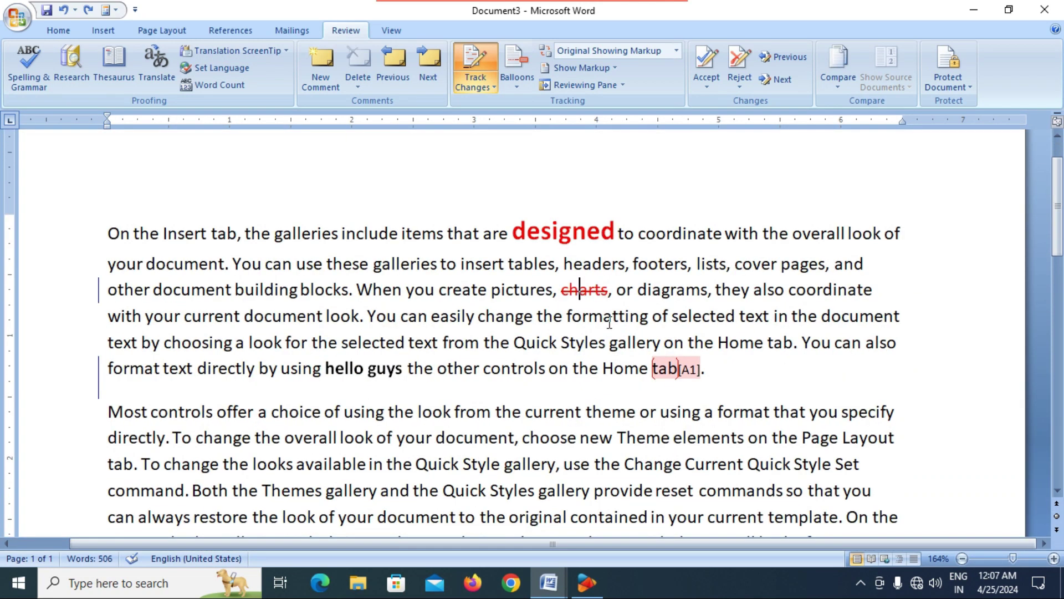
{"action": "left_click", "coordinate": [709, 70]}
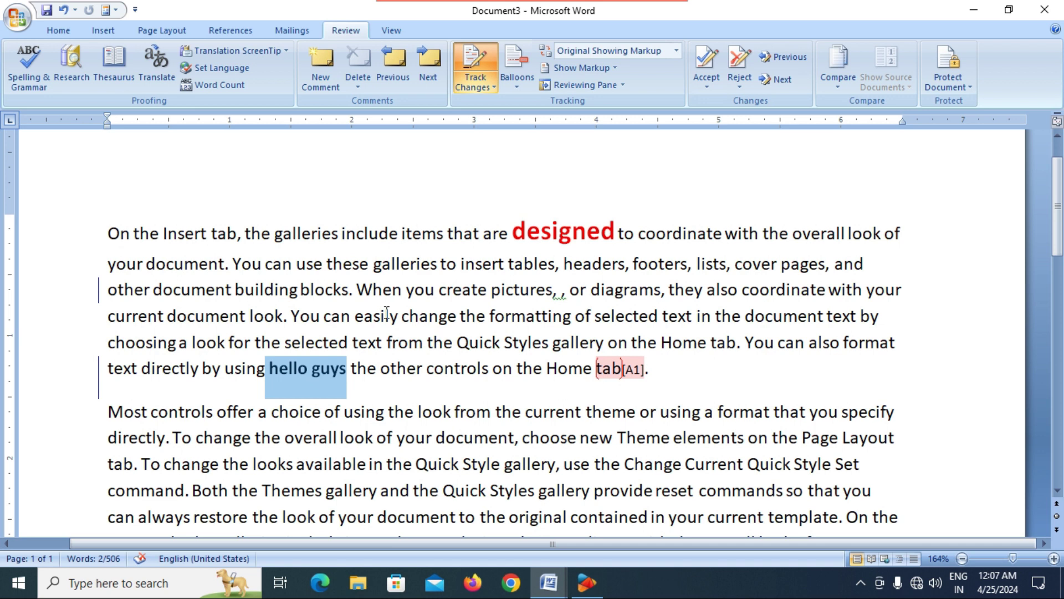
{"action": "mouse_move", "coordinate": [331, 380]}
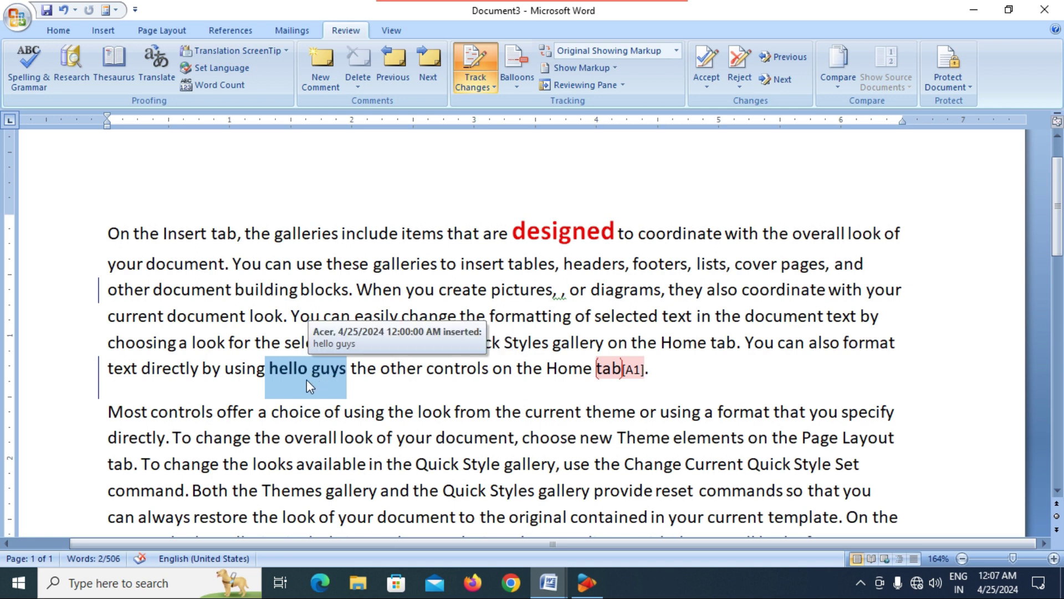
{"action": "key", "text": "ctrl+z"}
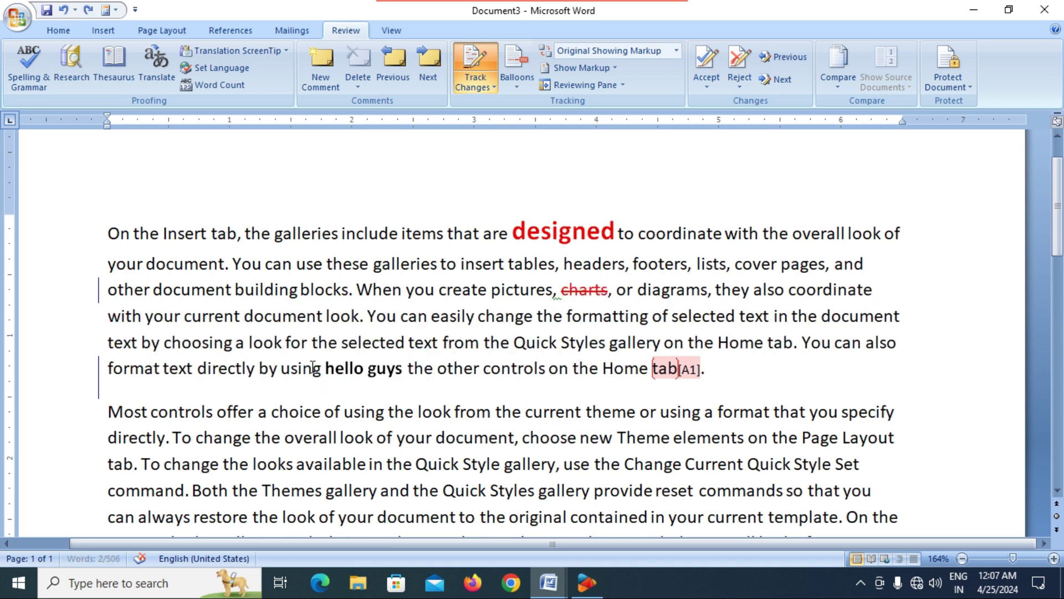
Accept all tracked changes in the document, and check the affected paragraphs
{"action": "left_click", "coordinate": [740, 86]}
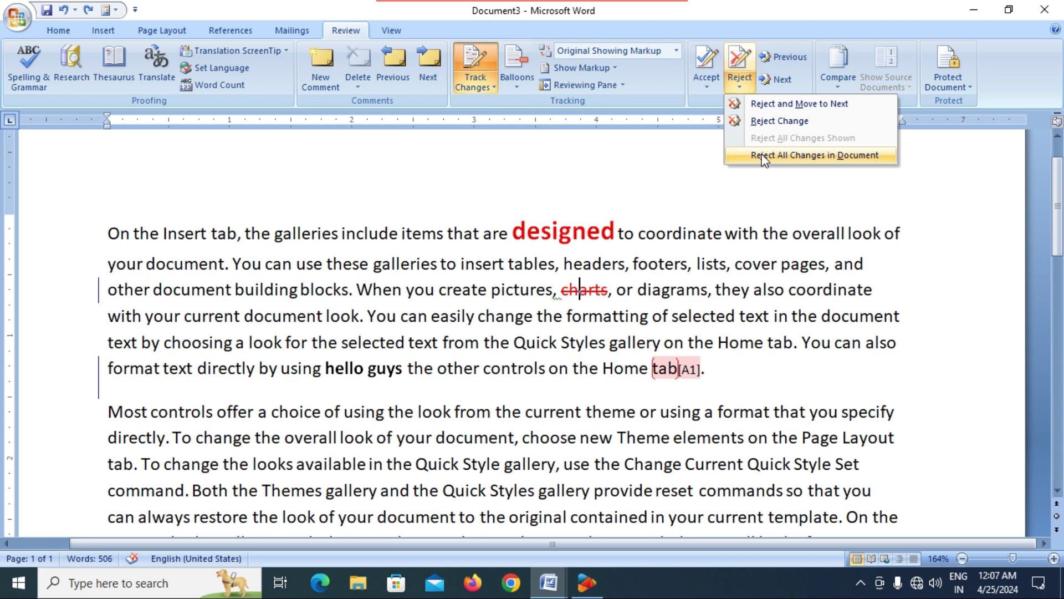
{"action": "scroll", "coordinate": [603, 343], "scroll_direction": "down", "scroll_amount": 4}
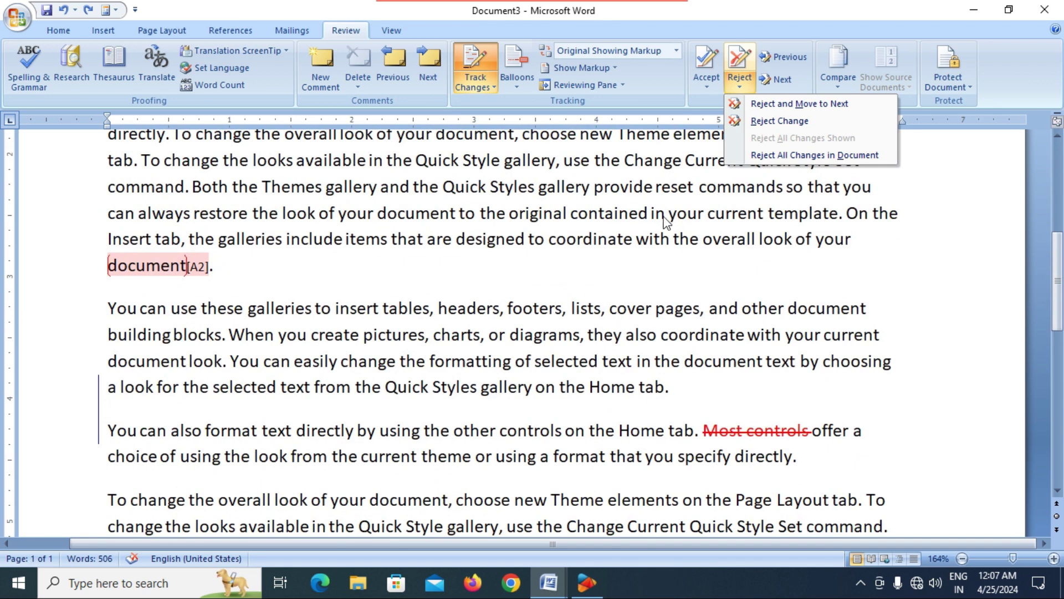
{"action": "left_click", "coordinate": [703, 84]}
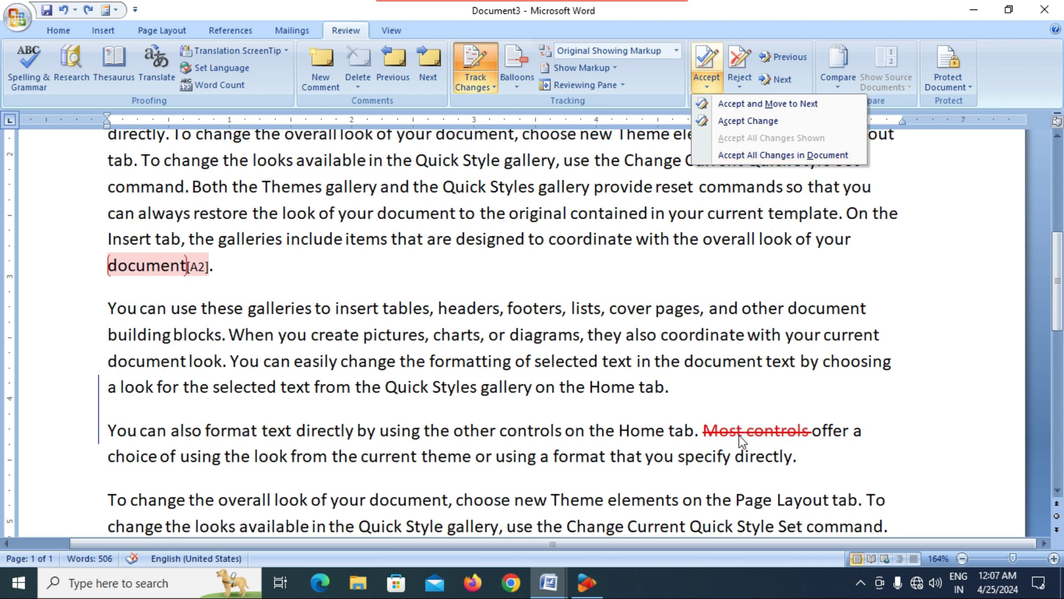
{"action": "scroll", "coordinate": [726, 421], "scroll_direction": "up", "scroll_amount": 4}
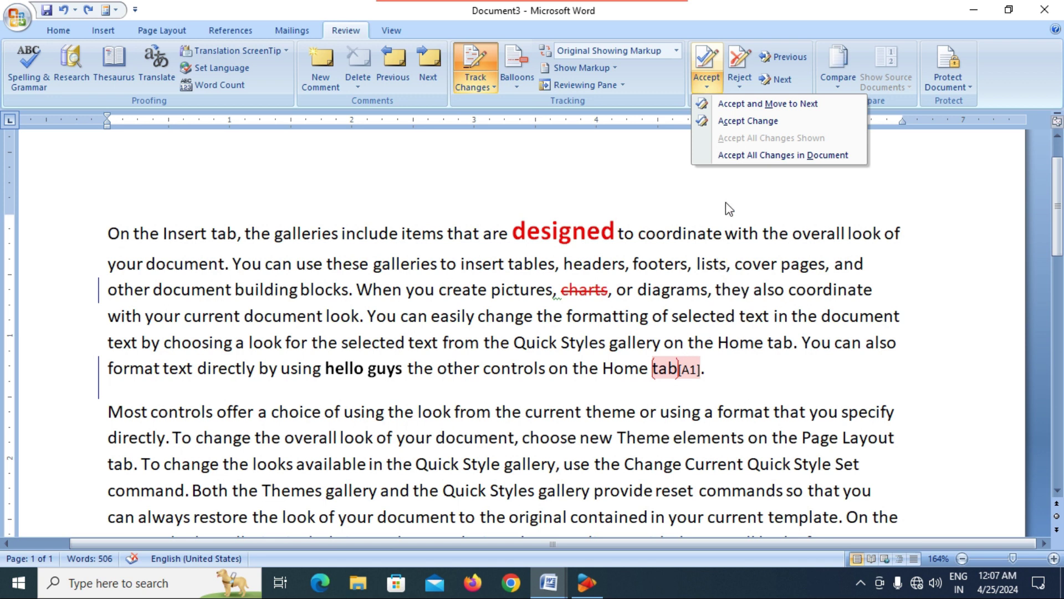
{"action": "left_click", "coordinate": [754, 155]}
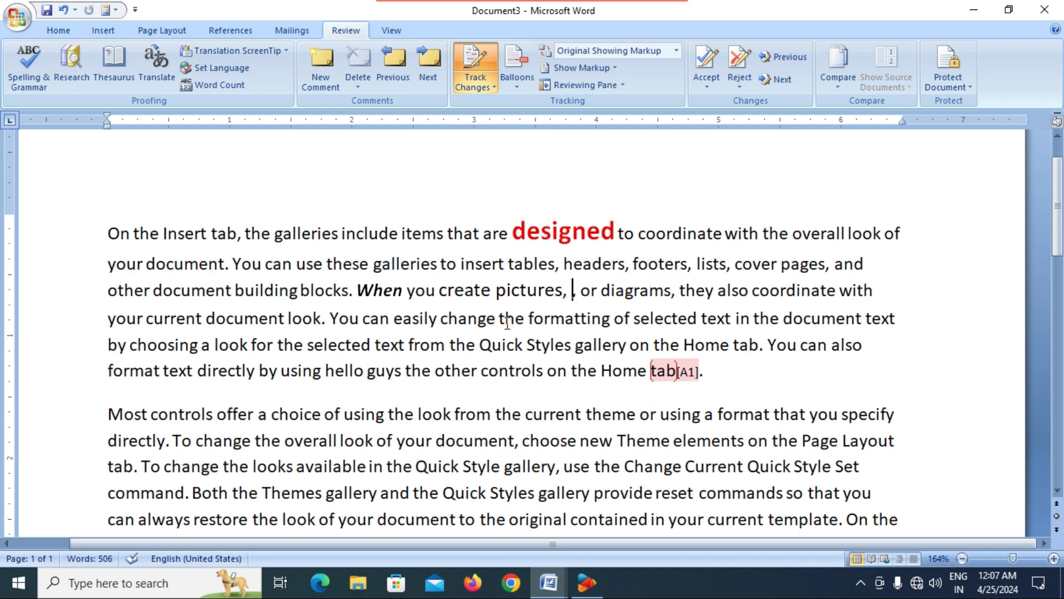
{"action": "left_click", "coordinate": [330, 373]}
{"action": "scroll", "coordinate": [423, 376], "scroll_direction": "down", "scroll_amount": 6}
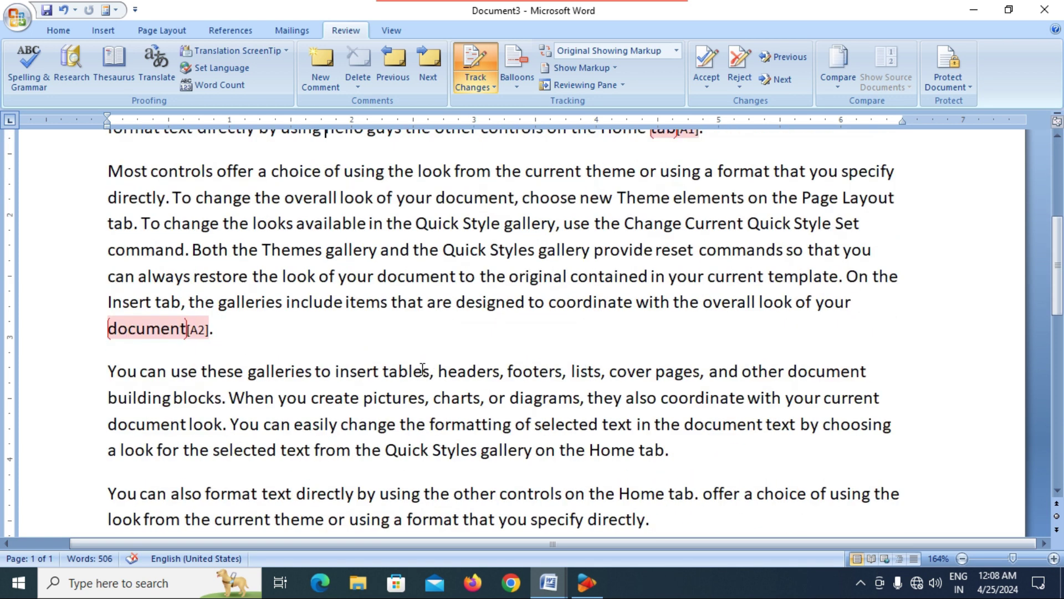
{"action": "scroll", "coordinate": [768, 388], "scroll_direction": "down", "scroll_amount": 2}
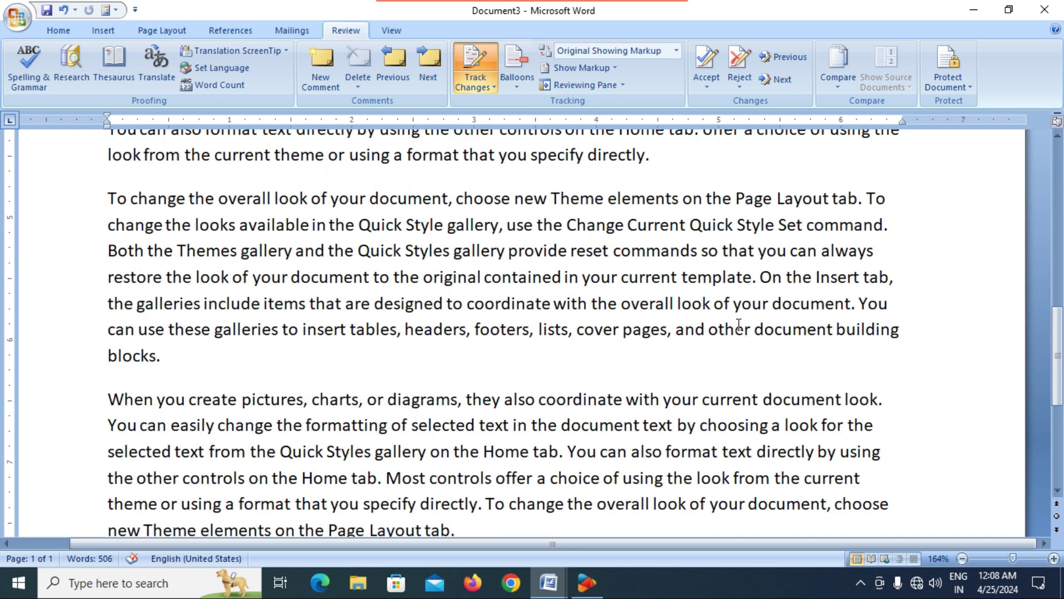
Display the document as Original and as Final, and set the display to Final Showing Markup
{"action": "left_click", "coordinate": [638, 56]}
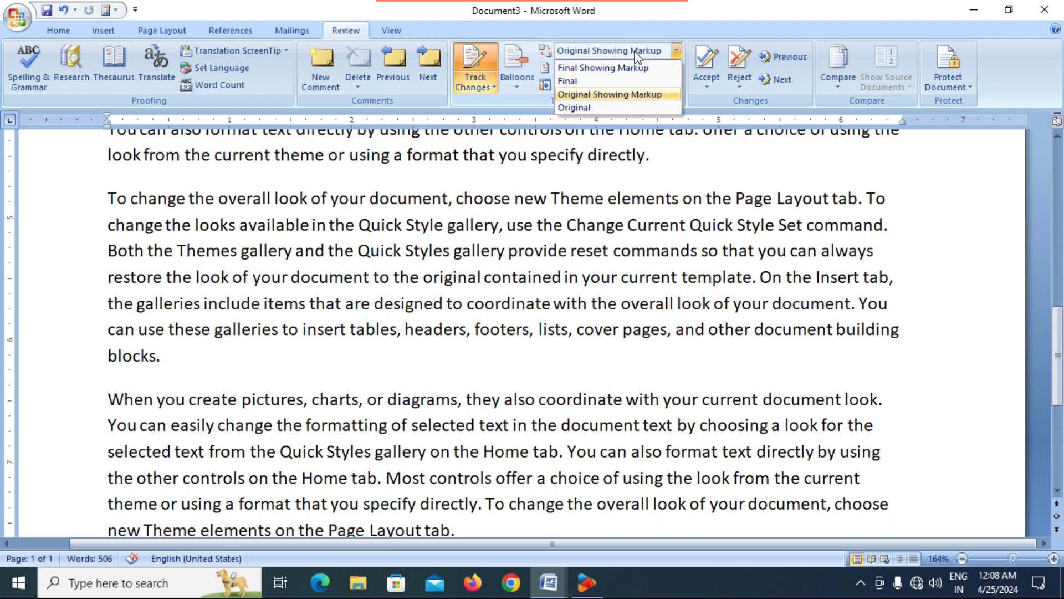
{"action": "left_click", "coordinate": [599, 108]}
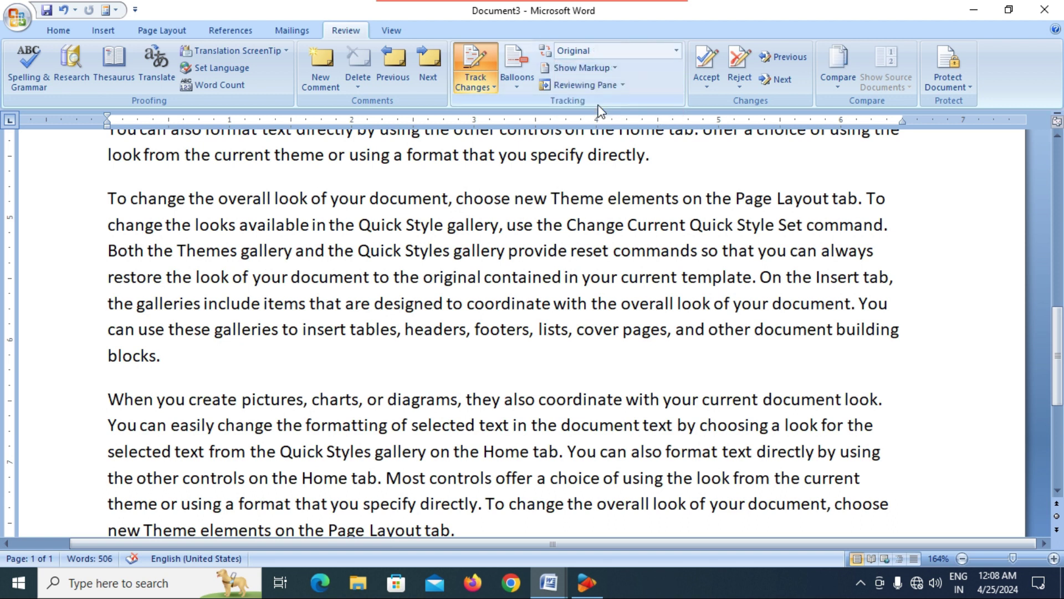
{"action": "left_click", "coordinate": [597, 49]}
{"action": "left_click", "coordinate": [589, 82]}
{"action": "left_click", "coordinate": [591, 49]}
{"action": "left_click", "coordinate": [593, 68]}
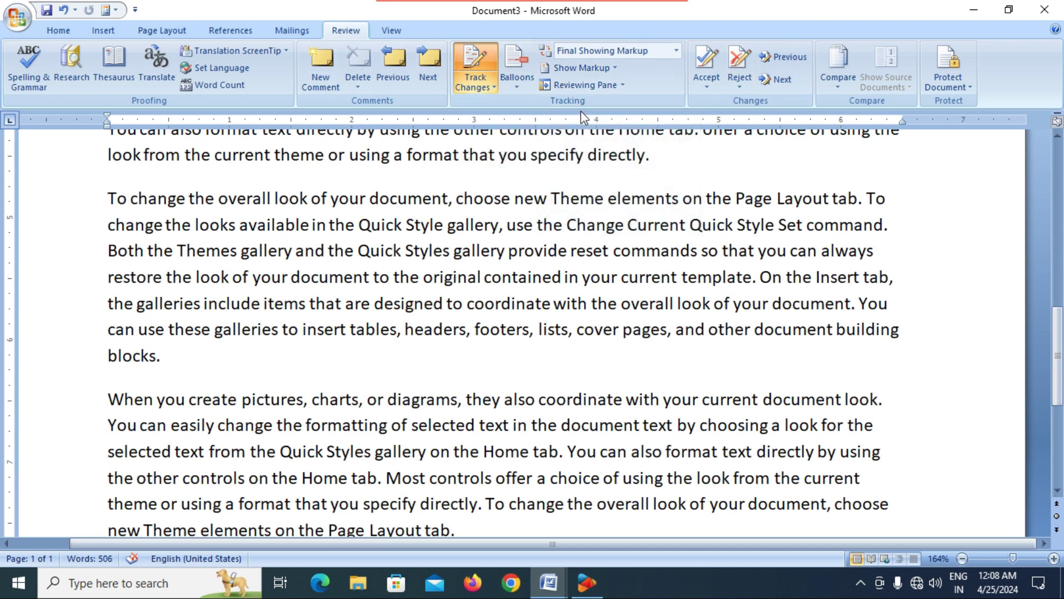
Undo the acceptance of all tracked changes in the document
{"action": "key", "text": "ctrl+z"}
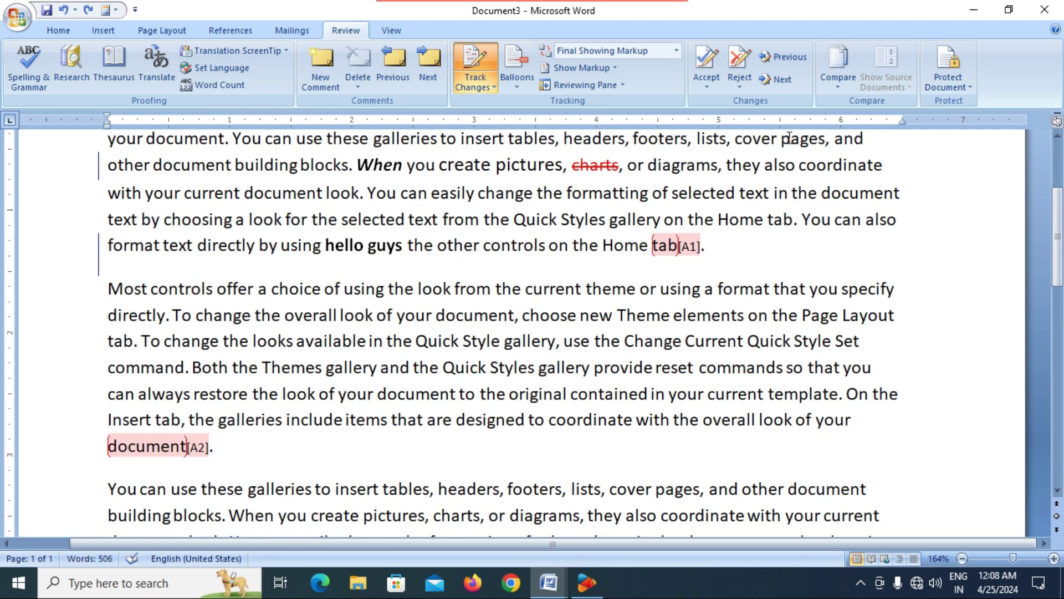
{"action": "scroll", "coordinate": [641, 283], "scroll_direction": "up", "scroll_amount": 3}
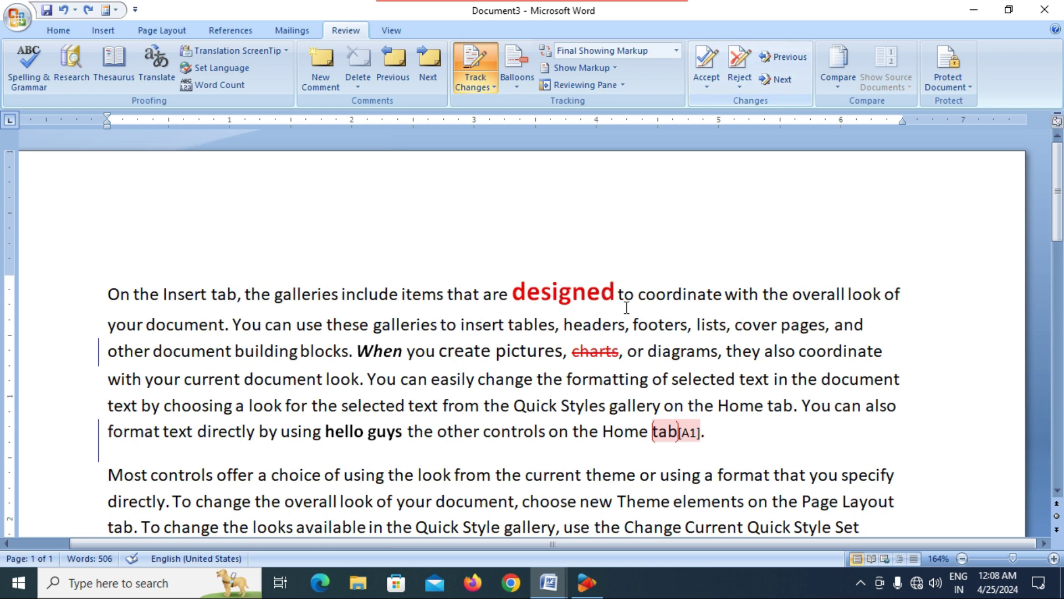
Step forward through the tracked changes and comments to the inserted paragraph break after "Home tab.", and close the Reviewing Pane
{"action": "left_click", "coordinate": [778, 81]}
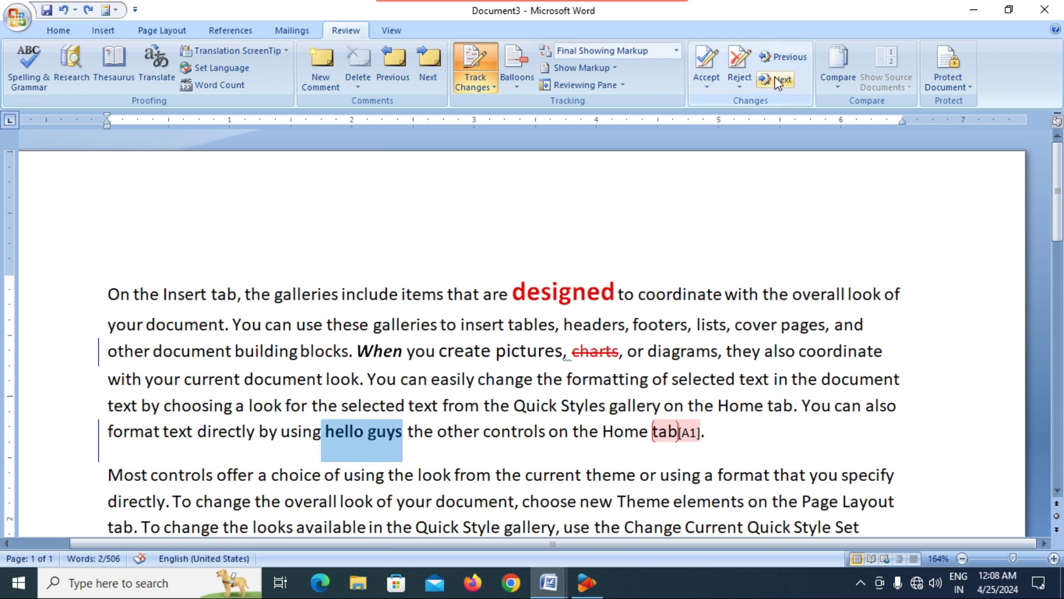
{"action": "key", "text": "alt+r"}
{"action": "key", "text": "t"}
{"action": "key", "text": "p"}
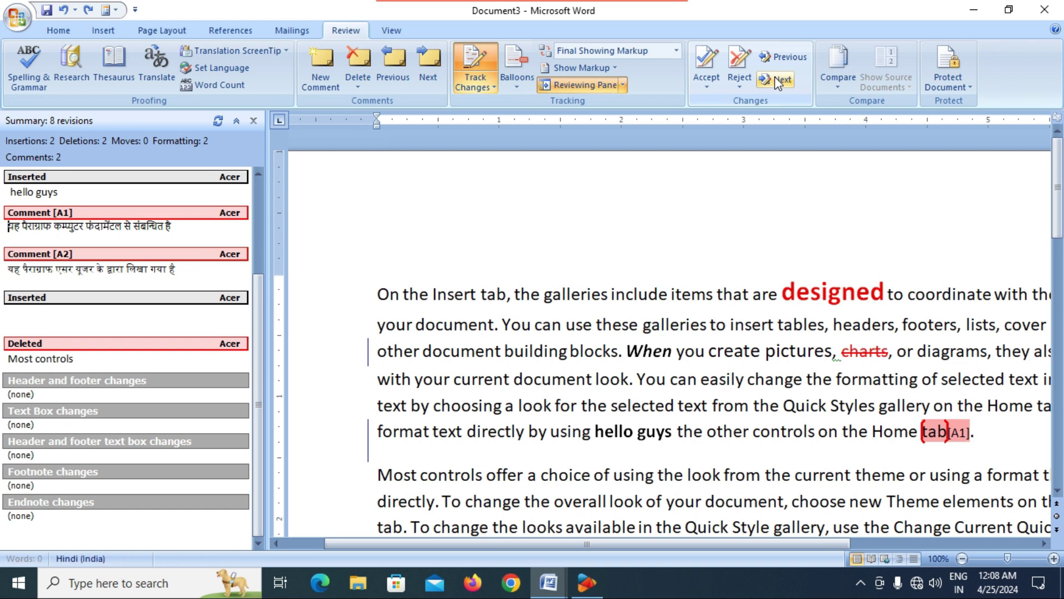
{"action": "left_click", "coordinate": [779, 81]}
{"action": "left_click", "coordinate": [778, 81]}
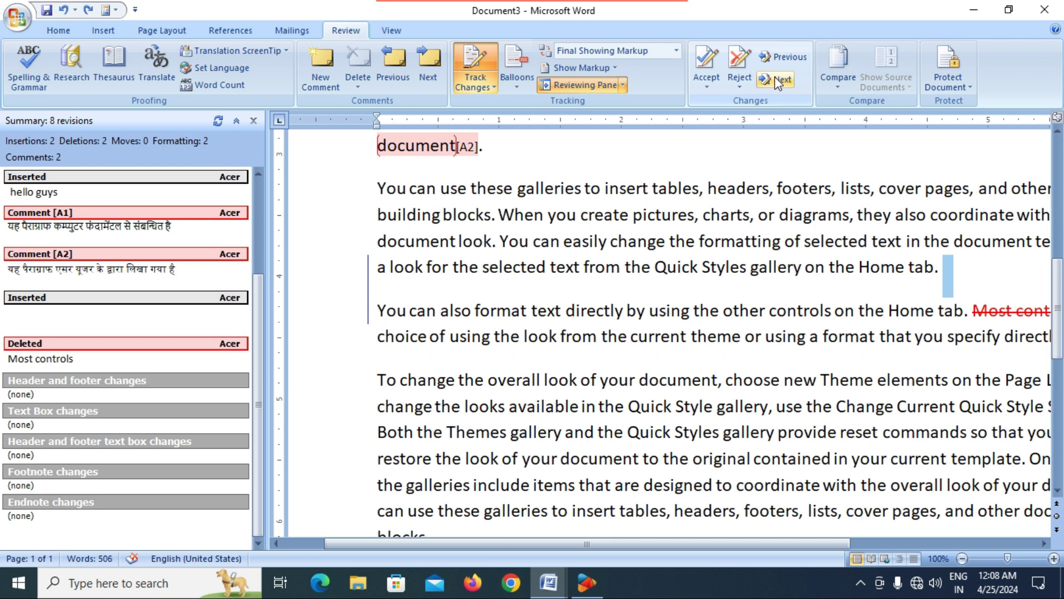
{"action": "left_click", "coordinate": [254, 121]}
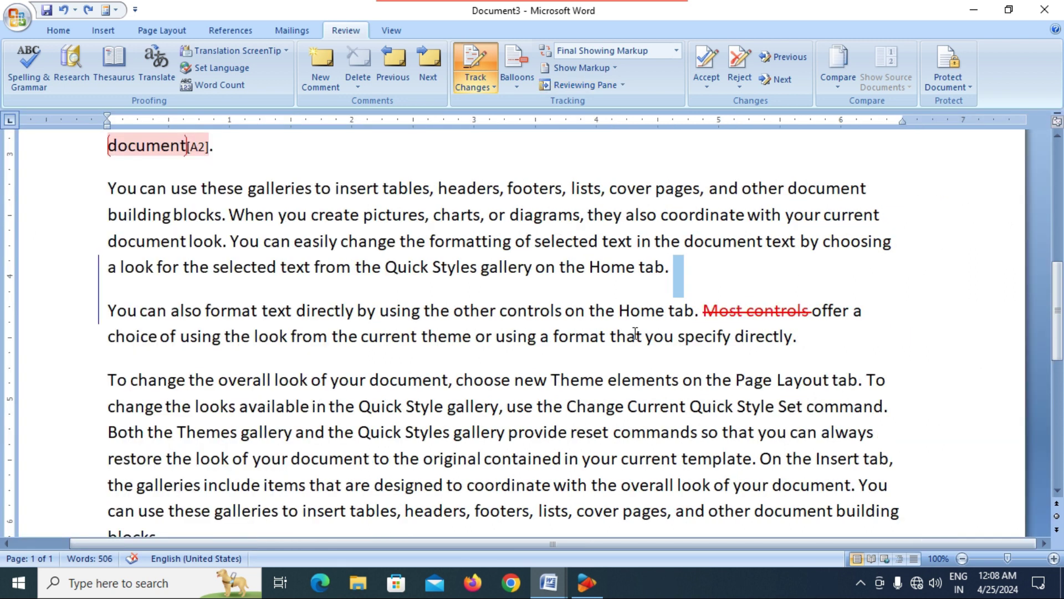
Reject the inserted paragraph break before "You can also format text directly", and reject all remaining changes in the document
{"action": "left_click", "coordinate": [739, 67]}
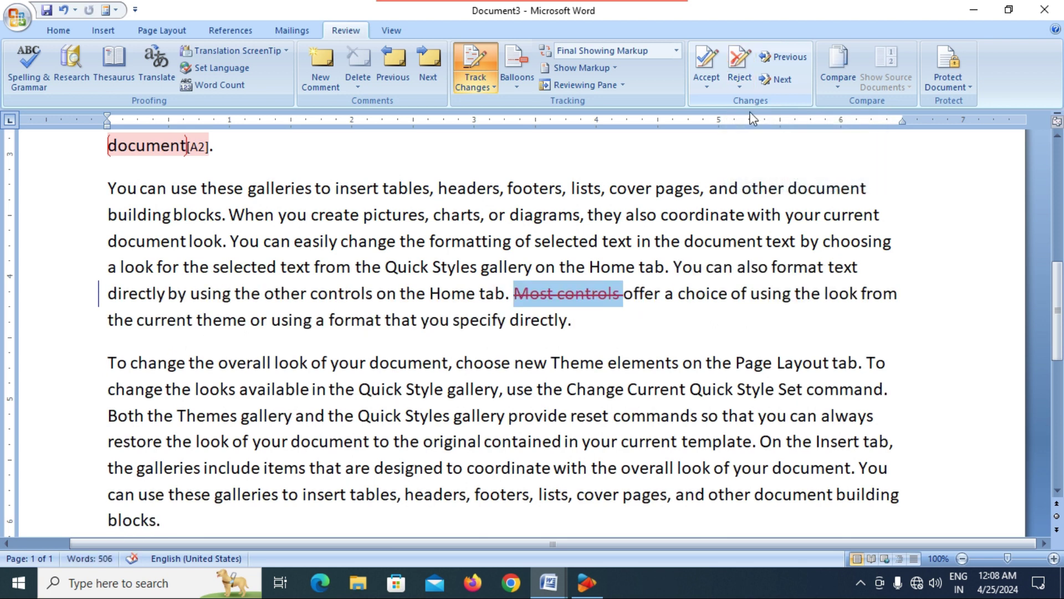
{"action": "left_click", "coordinate": [740, 87]}
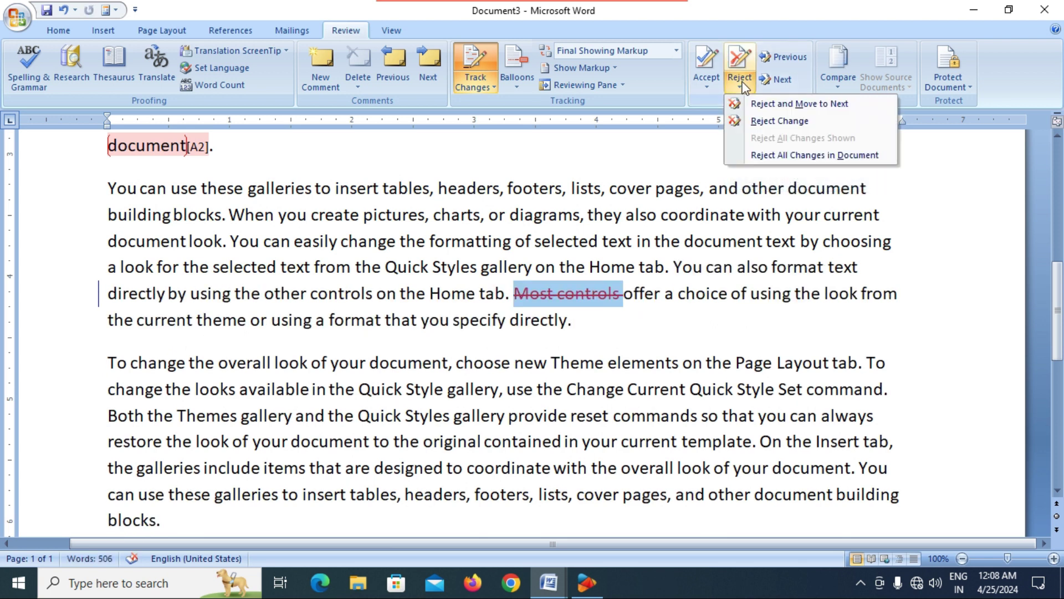
{"action": "left_click", "coordinate": [763, 160]}
{"action": "scroll", "coordinate": [530, 310], "scroll_direction": "up", "scroll_amount": 5}
{"action": "scroll", "coordinate": [531, 308], "scroll_direction": "up", "scroll_amount": 2}
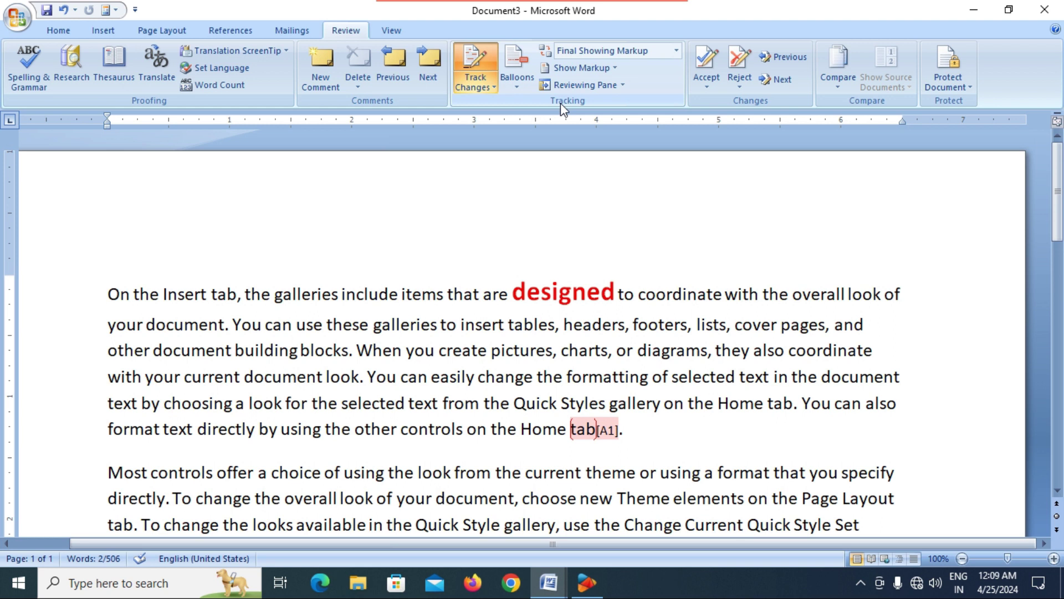
{"action": "mouse_move", "coordinate": [530, 7]}
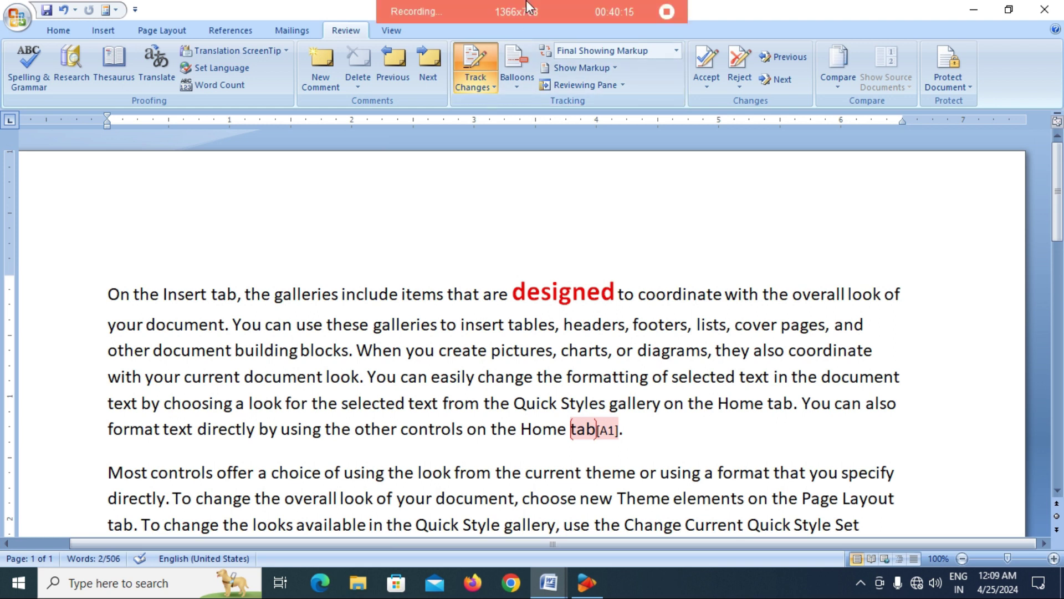